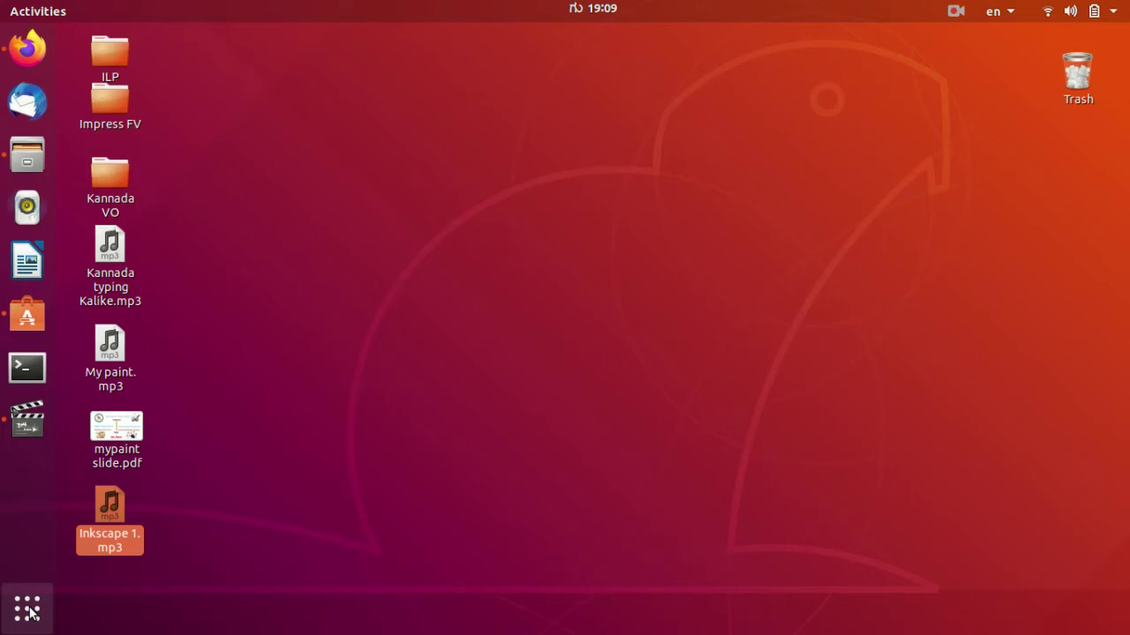
# - Browse the reference images in the browser: flyers, t-shirt, cartoon characters and Mario scene
pyautogui.click(28, 48)
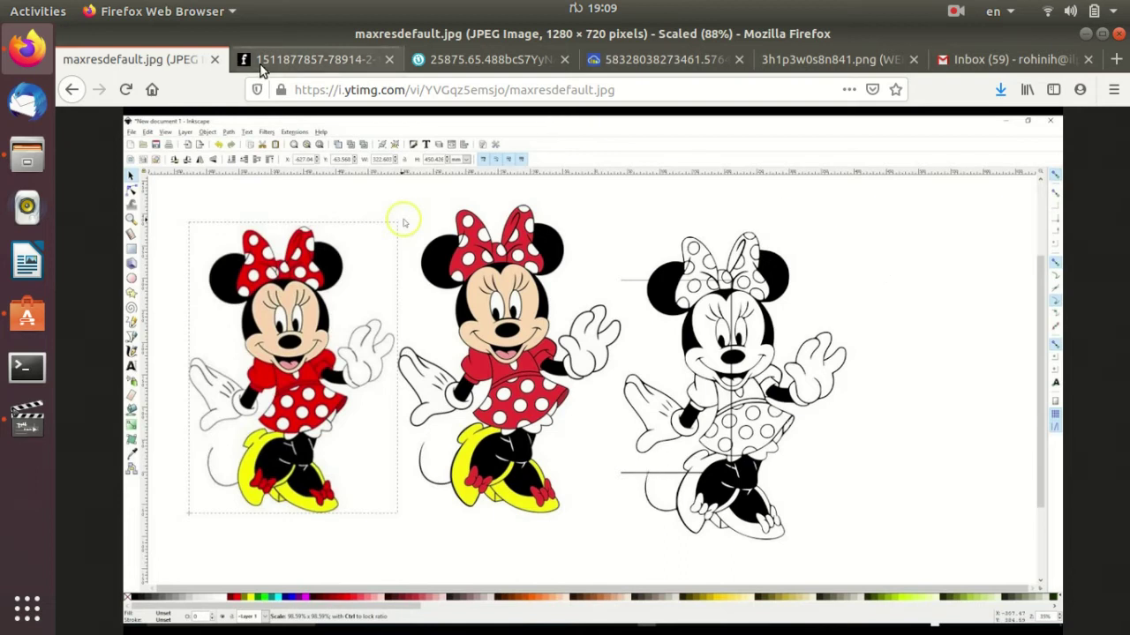
pyautogui.click(319, 65)
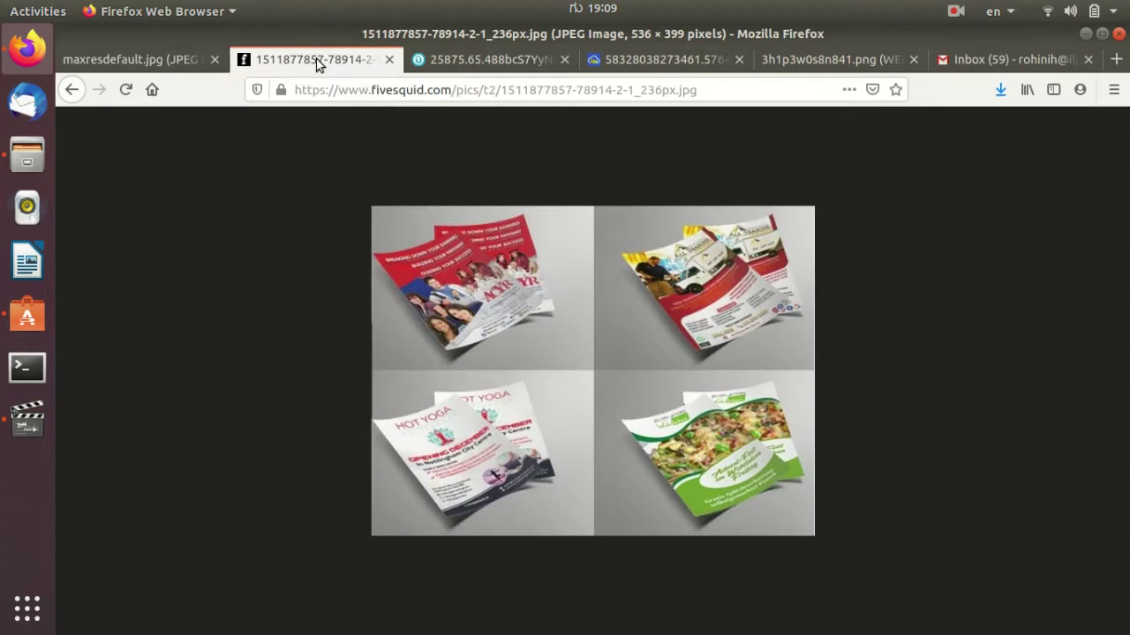
pyautogui.click(532, 57)
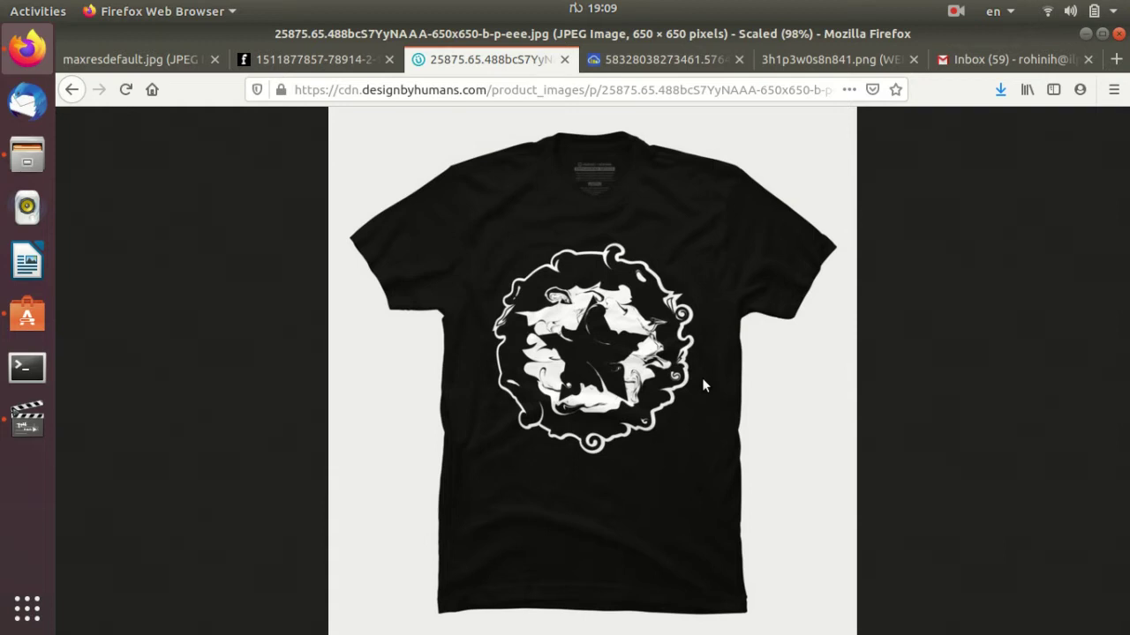
pyautogui.click(692, 66)
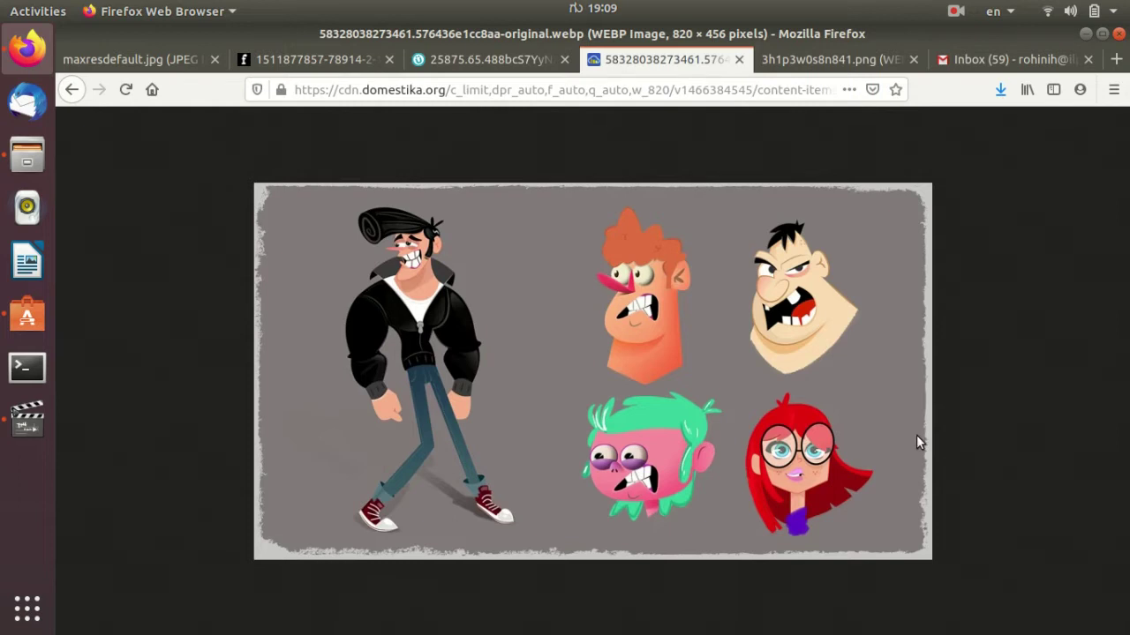
pyautogui.click(856, 60)
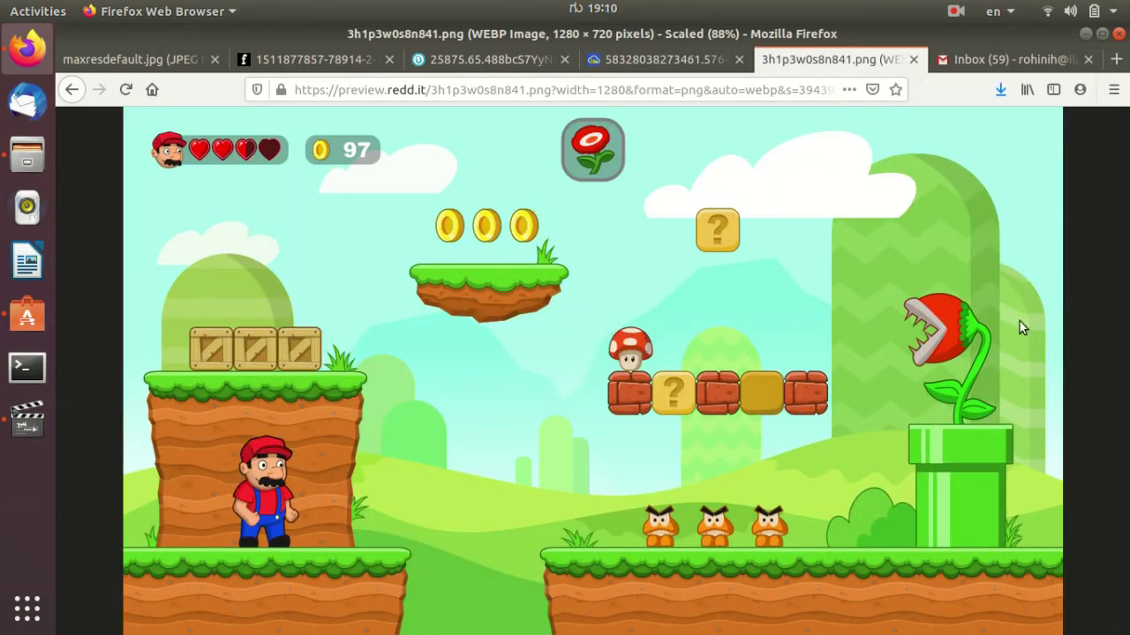
pyautogui.click(175, 63)
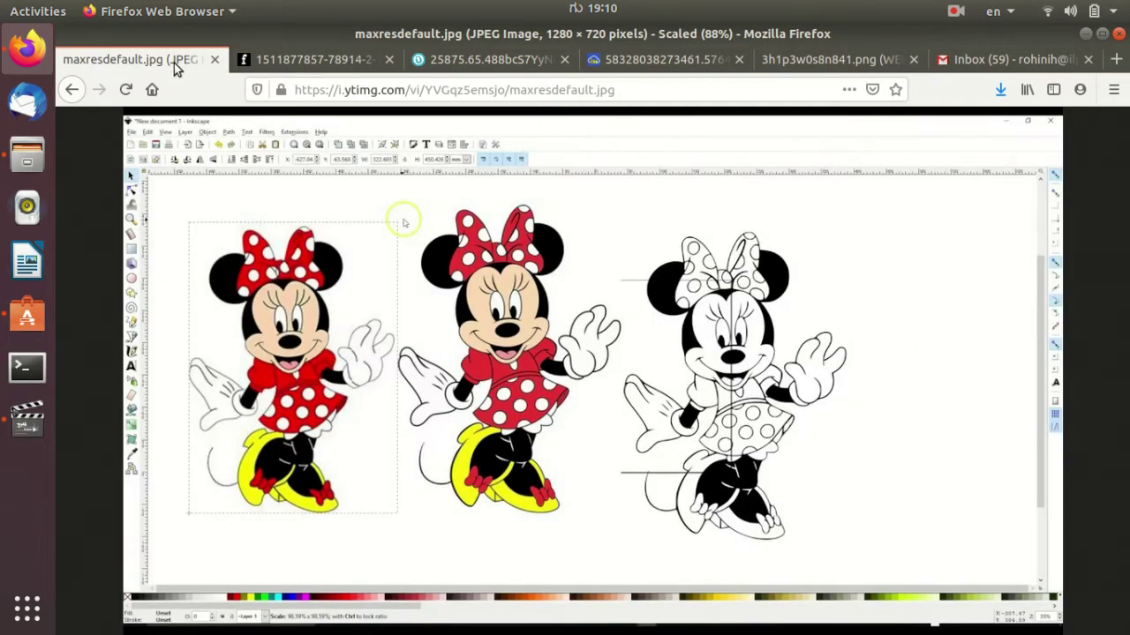
pyautogui.click(287, 63)
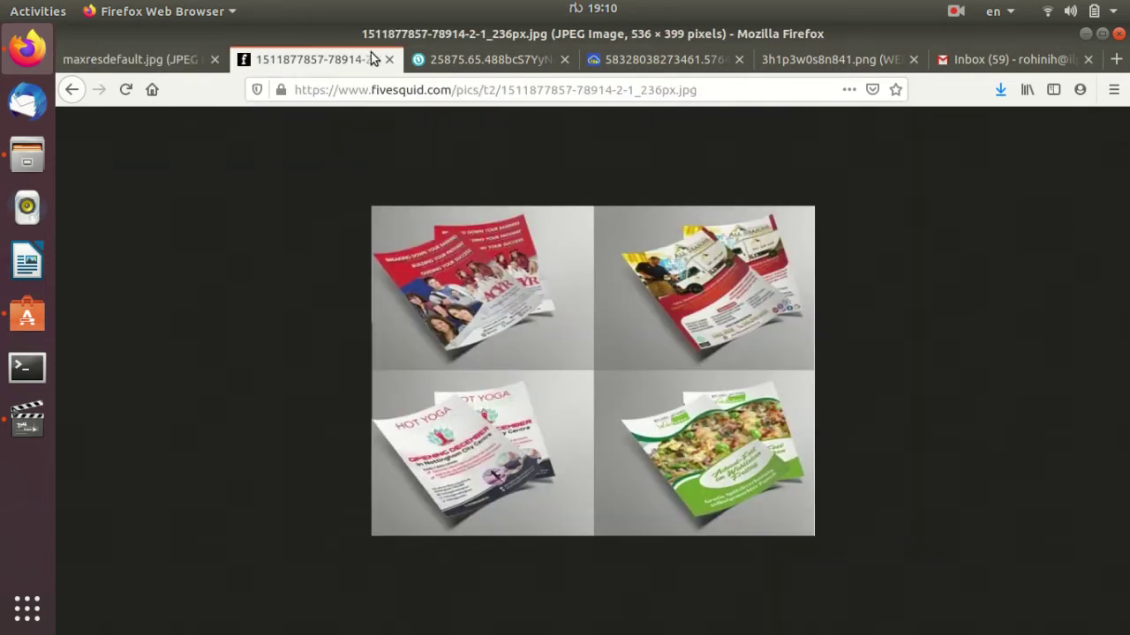
pyautogui.click(450, 60)
pyautogui.click(653, 60)
pyautogui.click(797, 60)
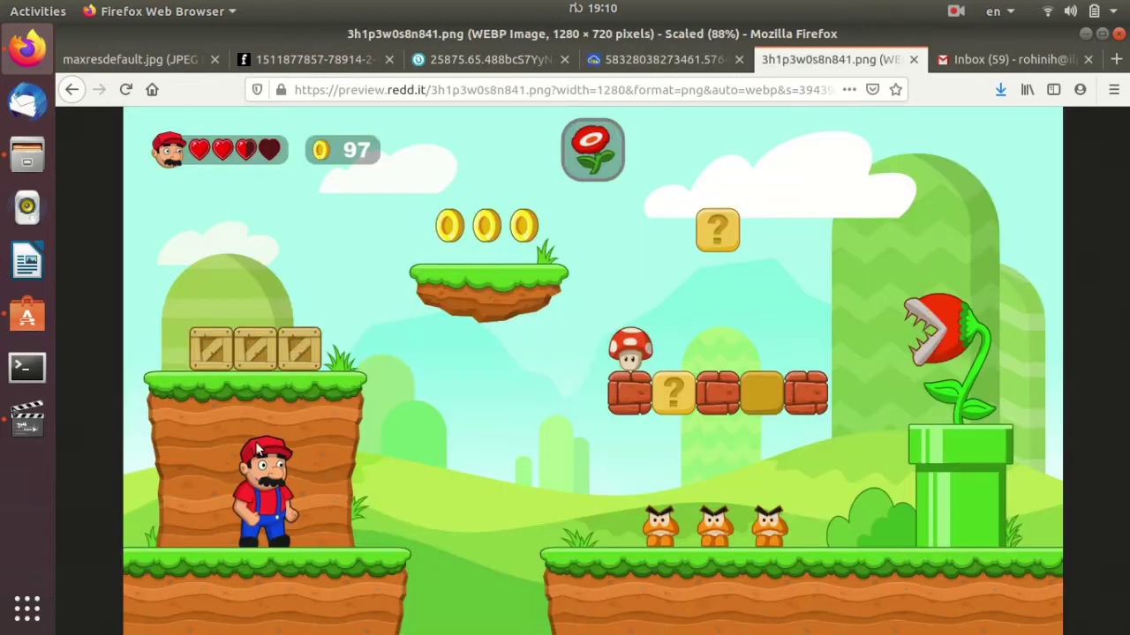
pyautogui.click(172, 62)
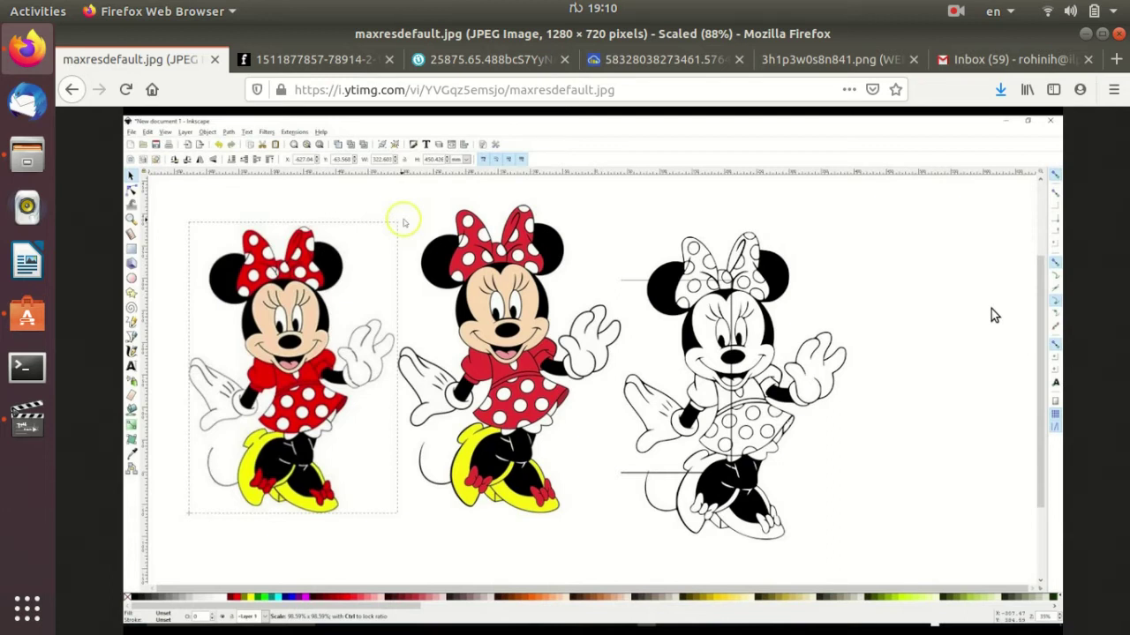
# - Hide the browser and launch Inkscape by searching 'inkscape' in Activities
pyautogui.press('super+d')
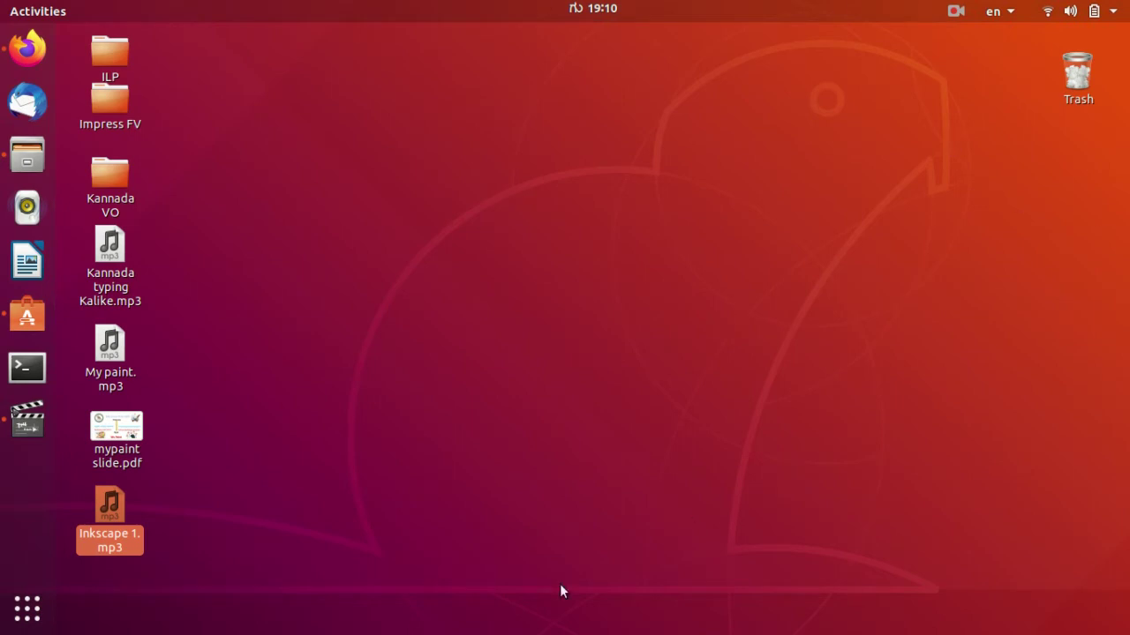
pyautogui.click(28, 609)
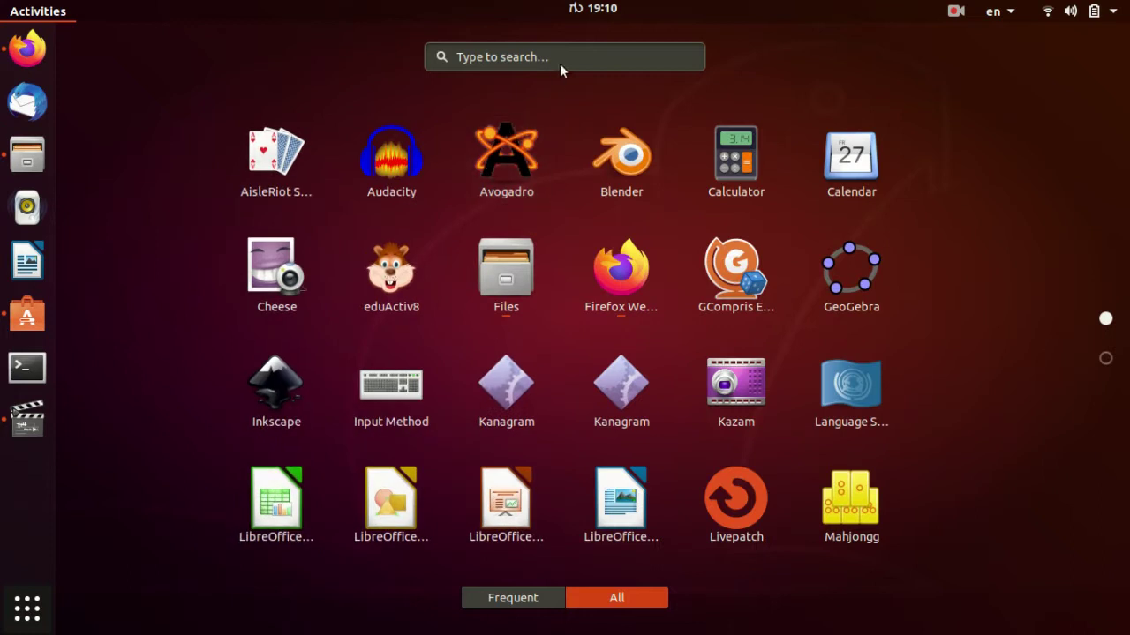
pyautogui.click(562, 60)
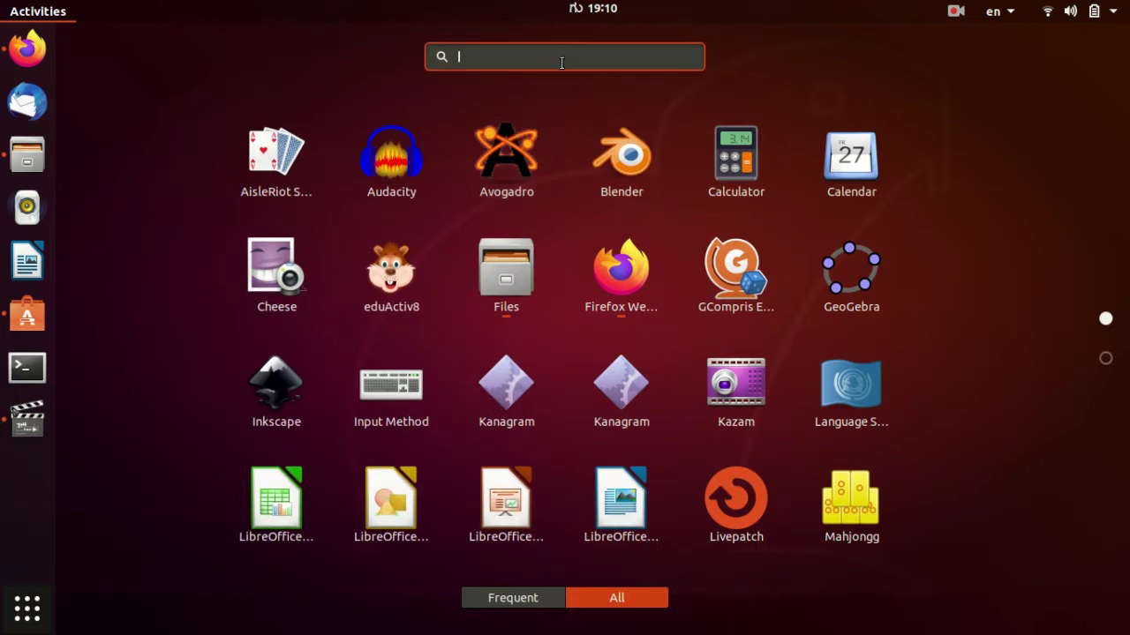
pyautogui.write('inks')
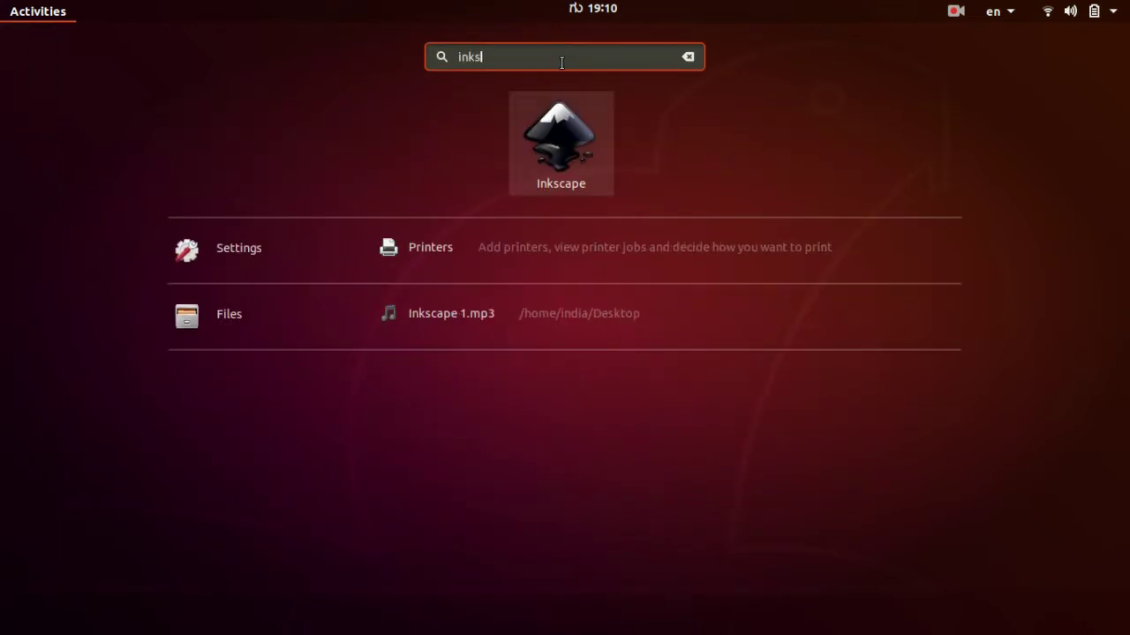
pyautogui.write('cape')
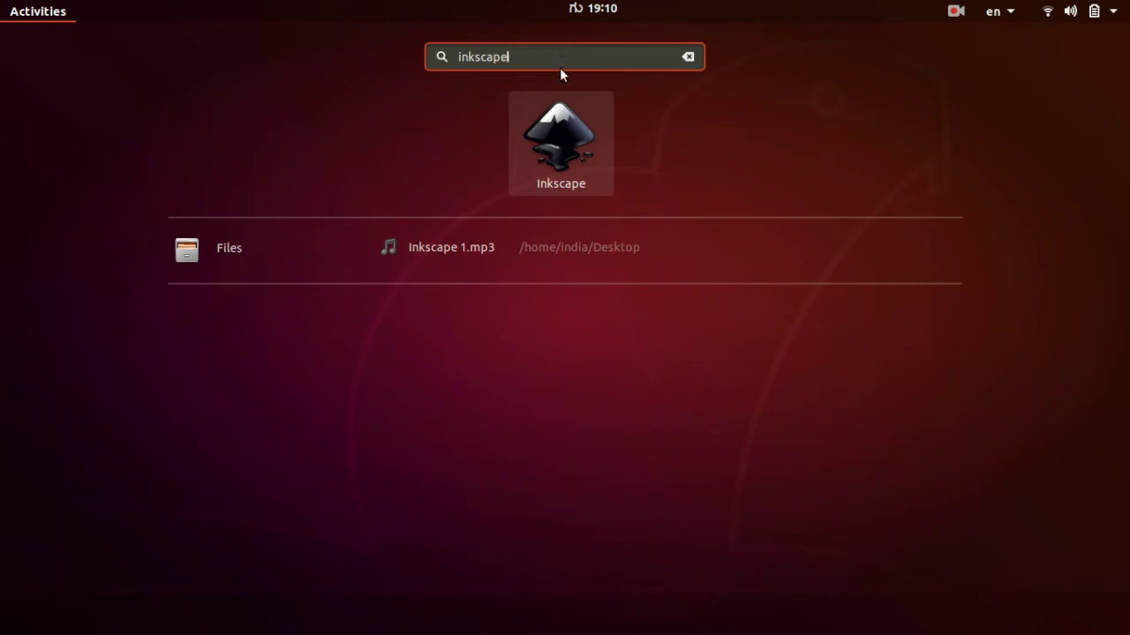
pyautogui.click(575, 139)
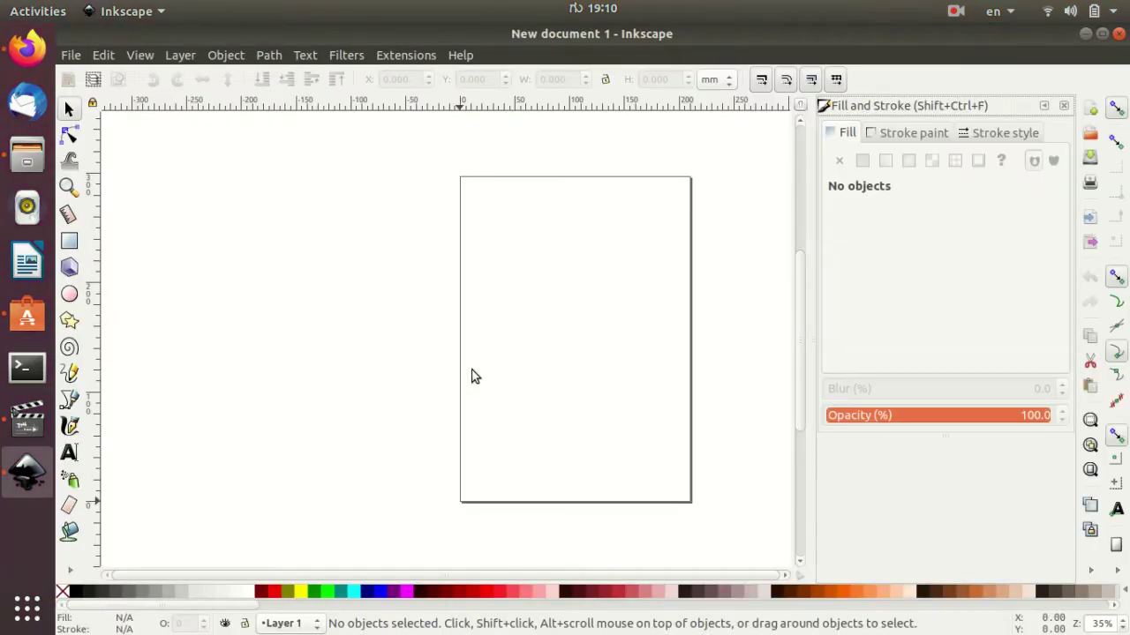
# - Close the docked Fill and Stroke panel and scroll around the blank page
pyautogui.click(1064, 111)
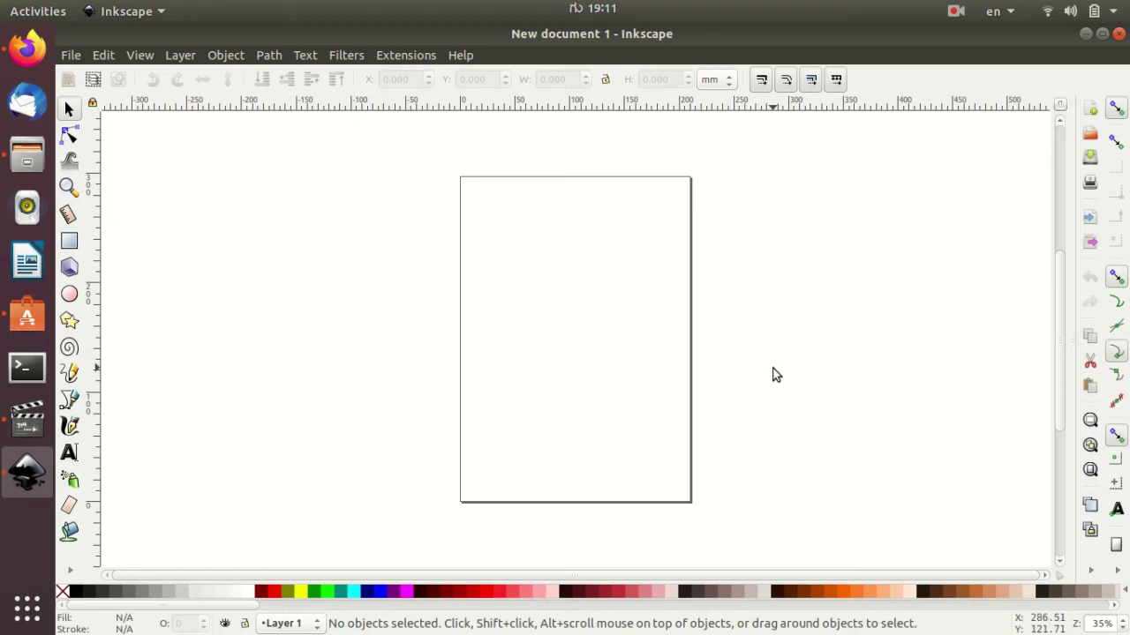
pyautogui.scroll(1, 772, 375)
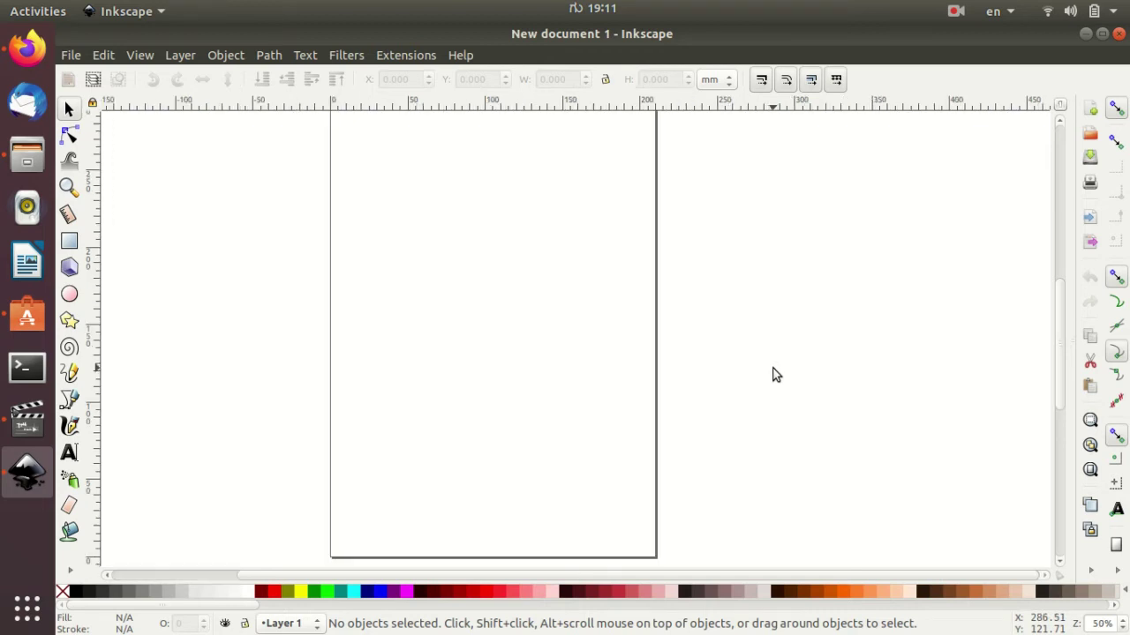
pyautogui.scroll(1, 772, 375)
pyautogui.scroll(1, 773, 374)
pyautogui.scroll(-3, 773, 373)
pyautogui.scroll(-1, 773, 373)
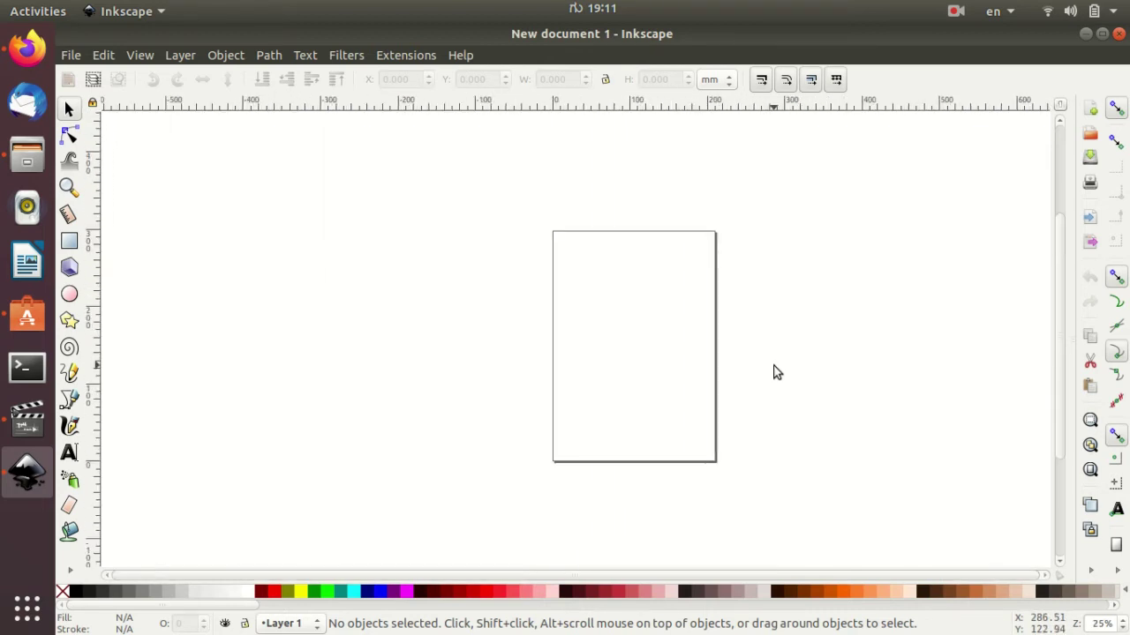
pyautogui.scroll(-1, 773, 373)
pyautogui.scroll(-2, 773, 374)
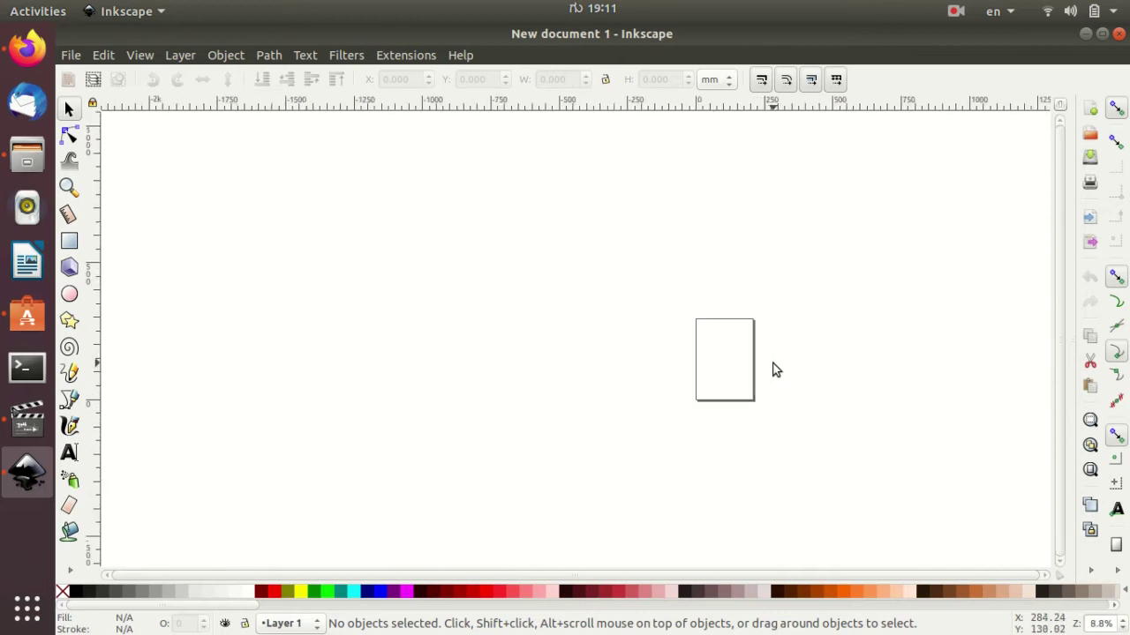
pyautogui.scroll(-1, 773, 373)
pyautogui.scroll(2, 773, 371)
pyautogui.scroll(2, 773, 371)
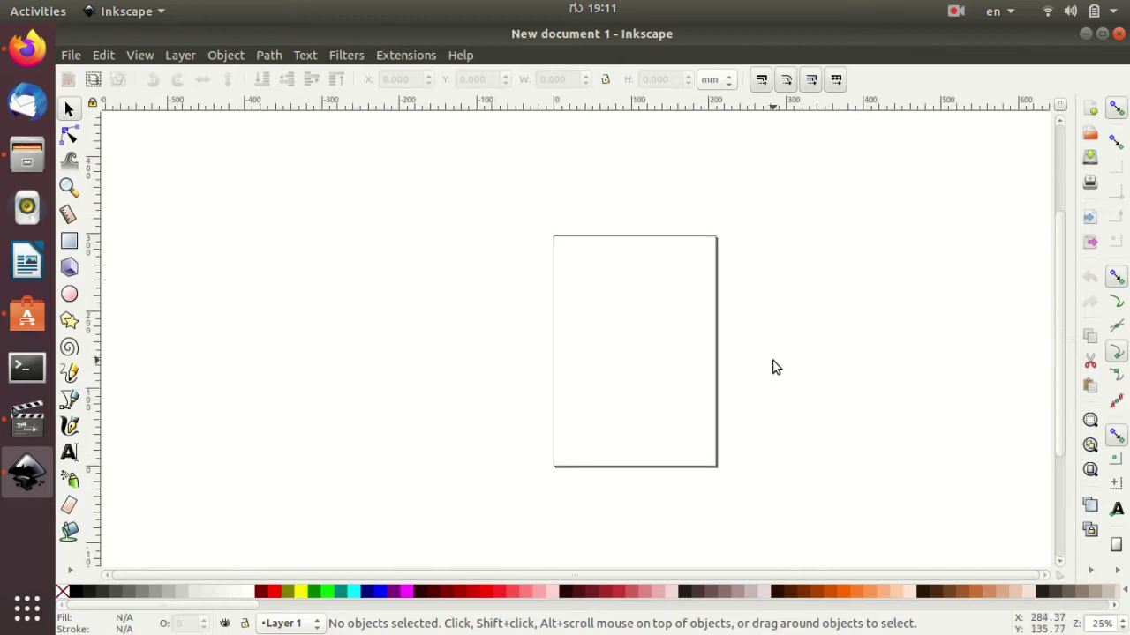
pyautogui.scroll(1, 773, 370)
pyautogui.scroll(1, 773, 371)
# - Drag and scroll the canvas to reposition the blank page in view
pyautogui.moveTo(1062, 353)
pyautogui.mouseDown()
pyautogui.moveTo(1046, 270)
pyautogui.moveTo(1037, 378)
pyautogui.moveTo(1026, 265)
pyautogui.moveTo(1041, 351)
pyautogui.mouseUp()
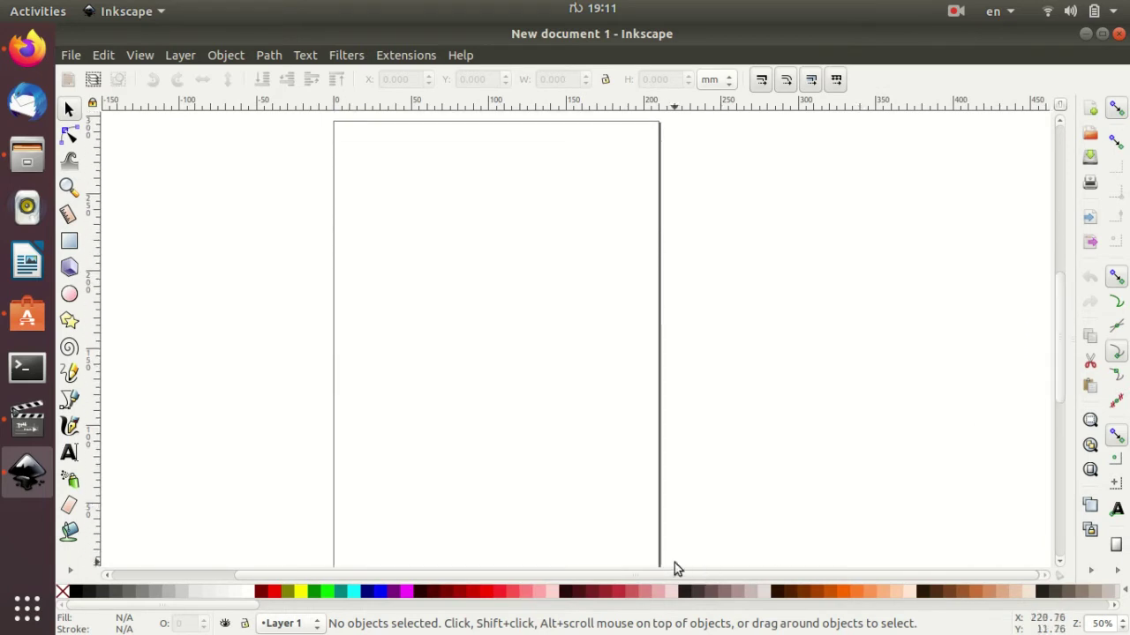
pyautogui.moveTo(771, 578)
pyautogui.mouseDown()
pyautogui.moveTo(565, 582)
pyautogui.moveTo(623, 584)
pyautogui.mouseUp()
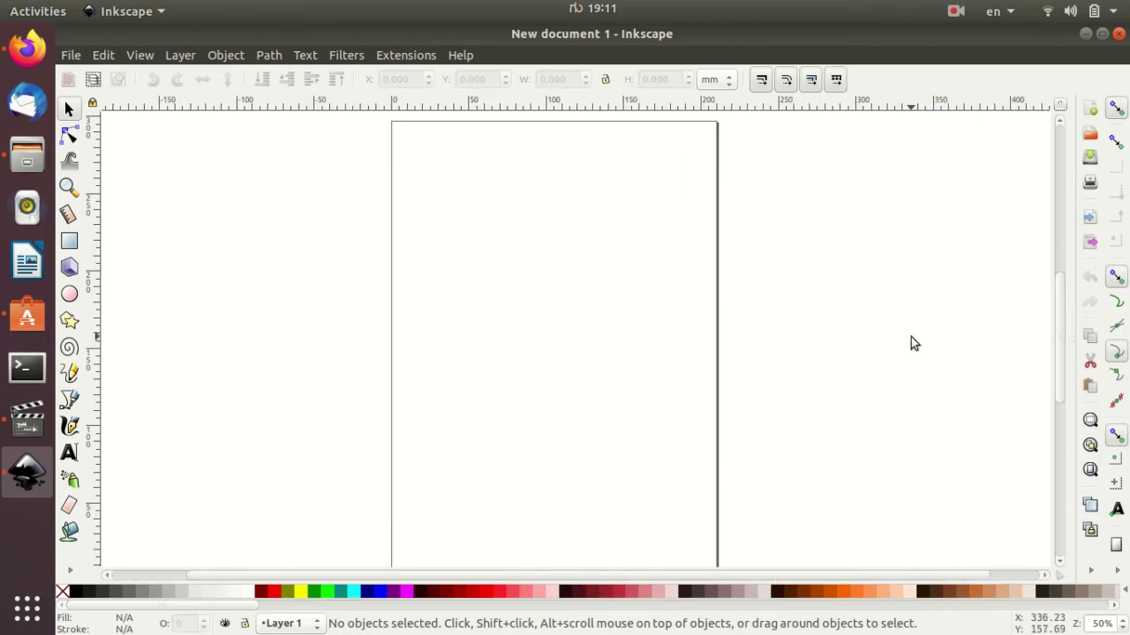
pyautogui.keyDown('ctrl'); pyautogui.scroll(-1, 911, 338); pyautogui.keyUp('ctrl')
pyautogui.keyDown('ctrl'); pyautogui.scroll(1, 867, 357); pyautogui.keyUp('ctrl')
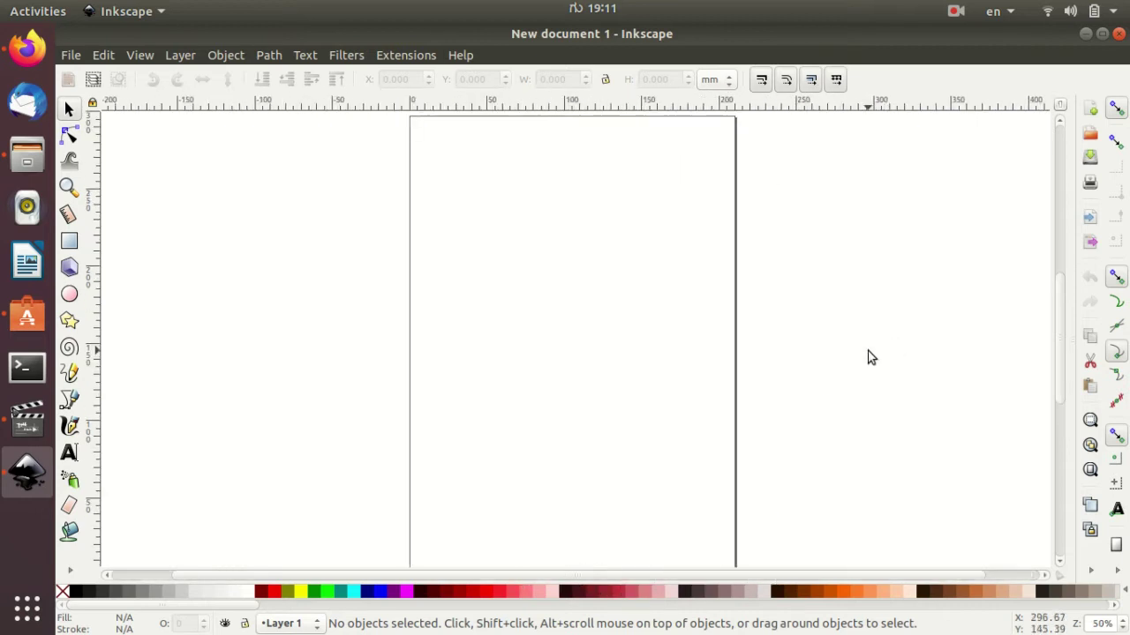
pyautogui.scroll(1, 967, 370)
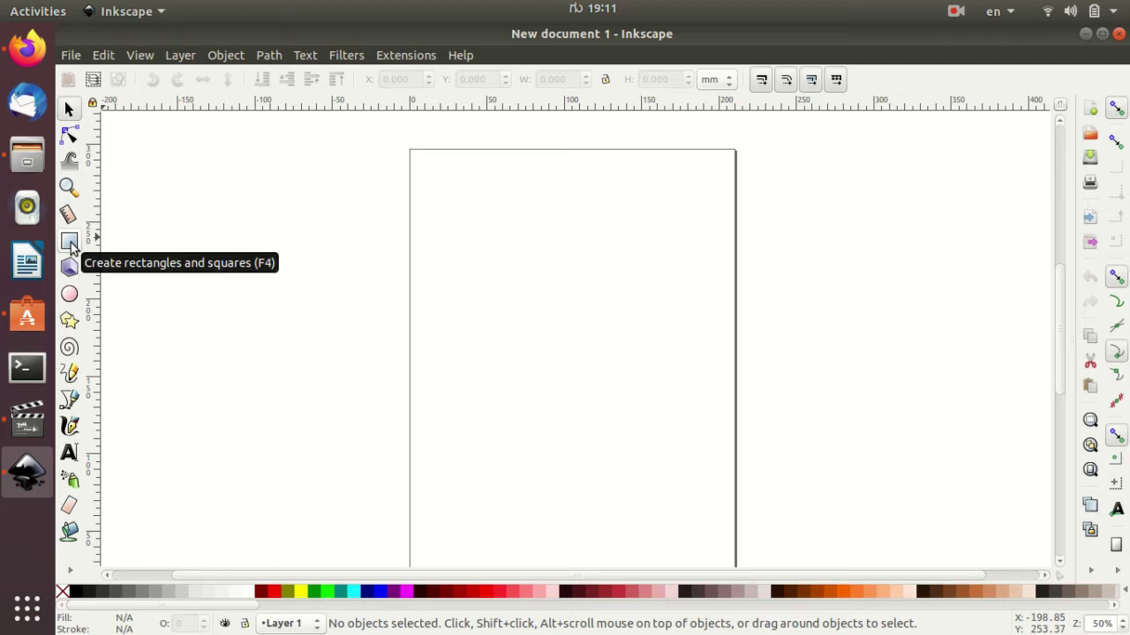
# - Draw a lavender rectangle about 124.5 × 88.7 mm in the upper part of the page
pyautogui.click(69, 242)
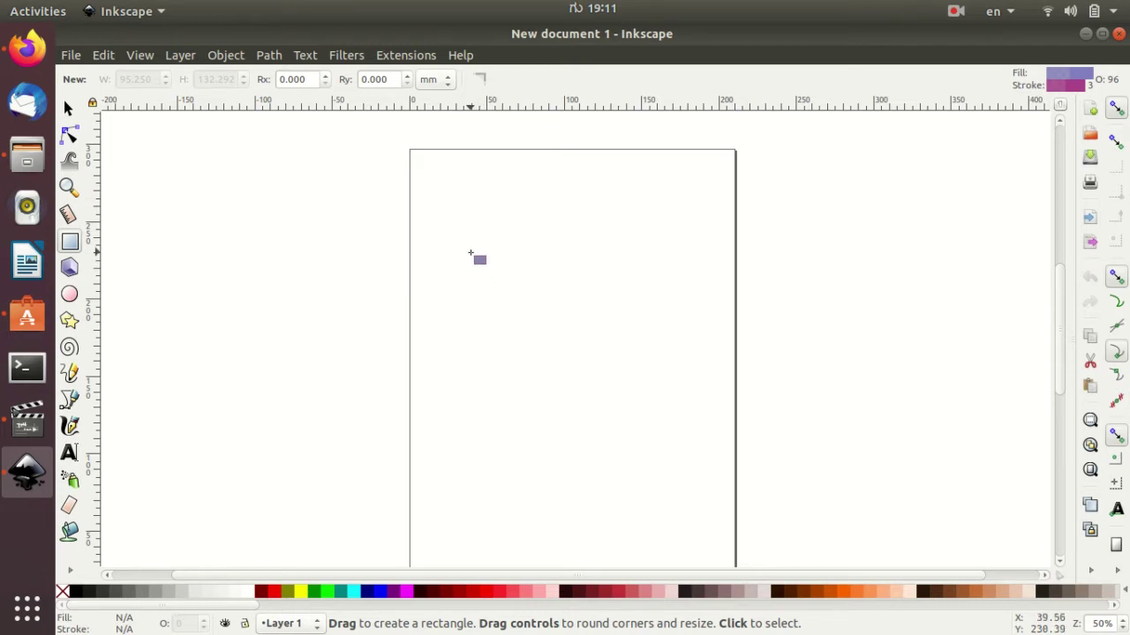
pyautogui.moveTo(471, 254); pyautogui.dragTo(644, 357)
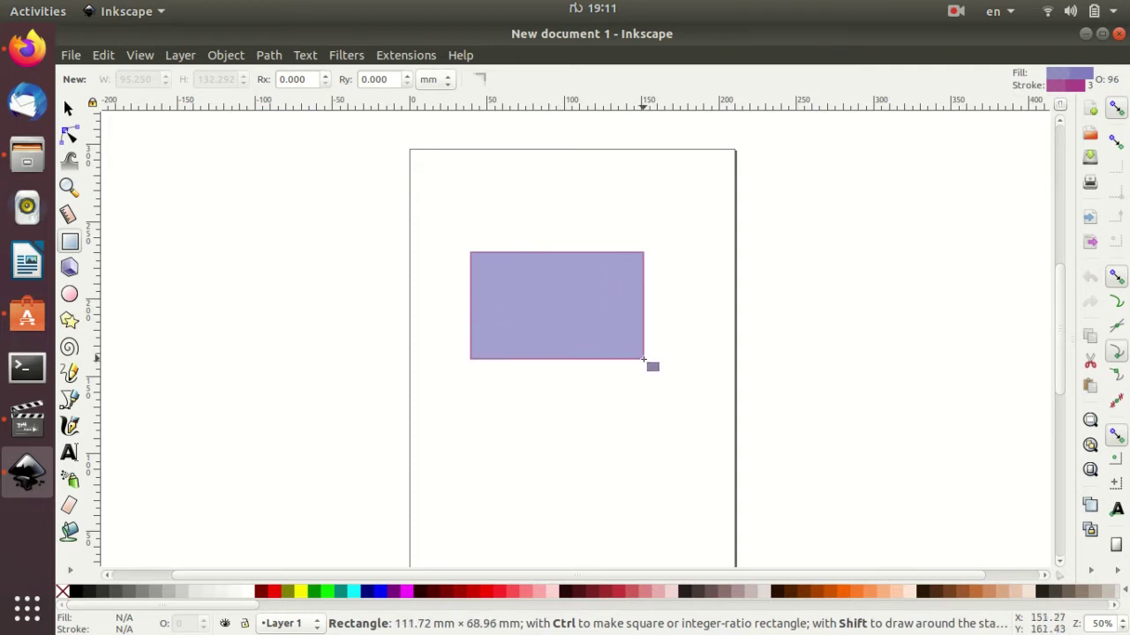
pyautogui.moveTo(643, 357); pyautogui.dragTo(663, 390)
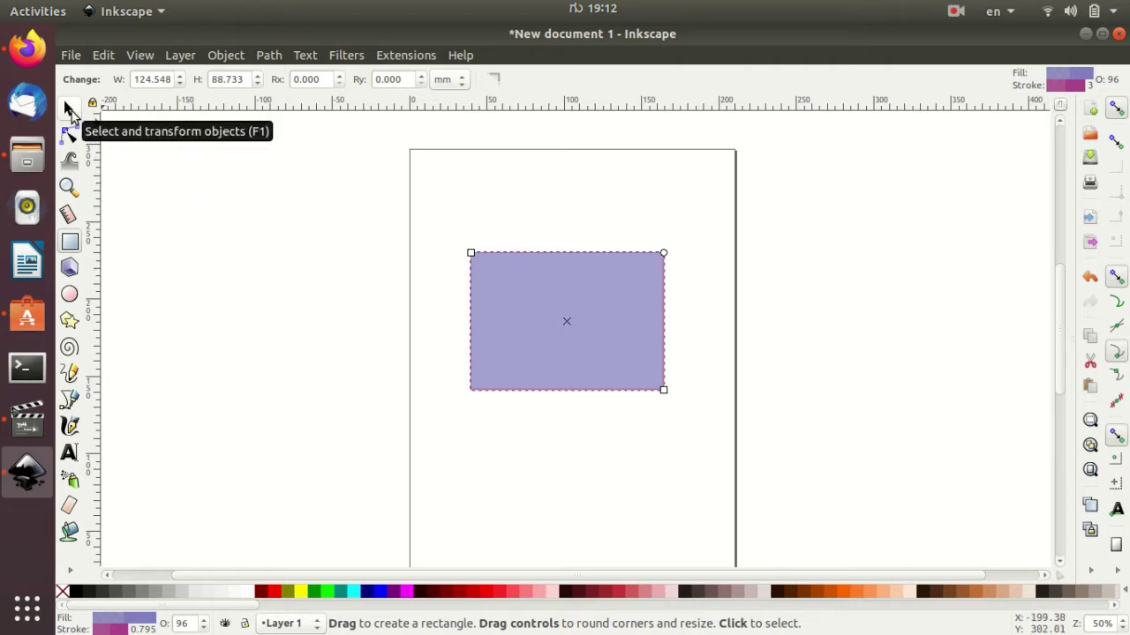
# - Drag the rectangle's selector handles to rescale it to about 136.7 × 101.3 mm
pyautogui.click(71, 110)
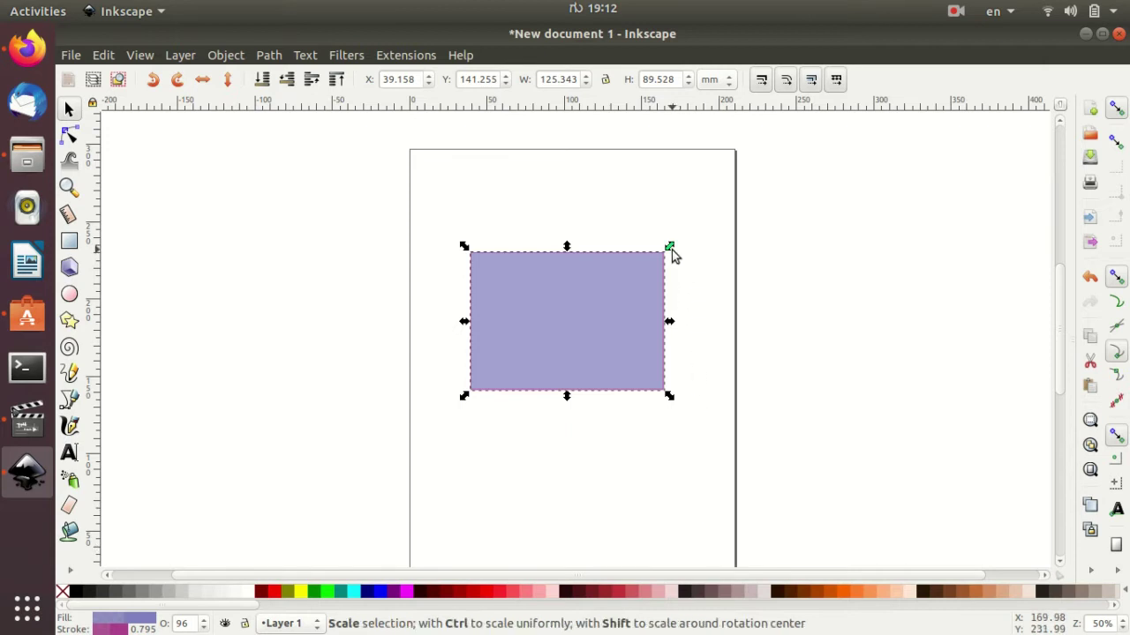
pyautogui.moveTo(671, 250); pyautogui.dragTo(725, 195)
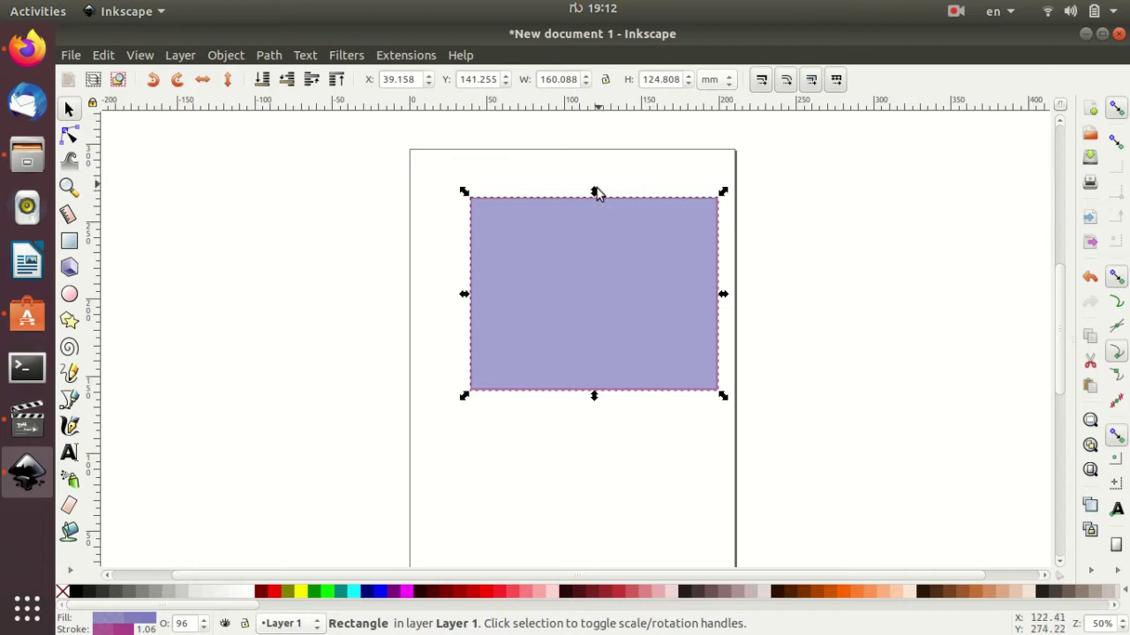
pyautogui.moveTo(595, 193); pyautogui.dragTo(594, 164)
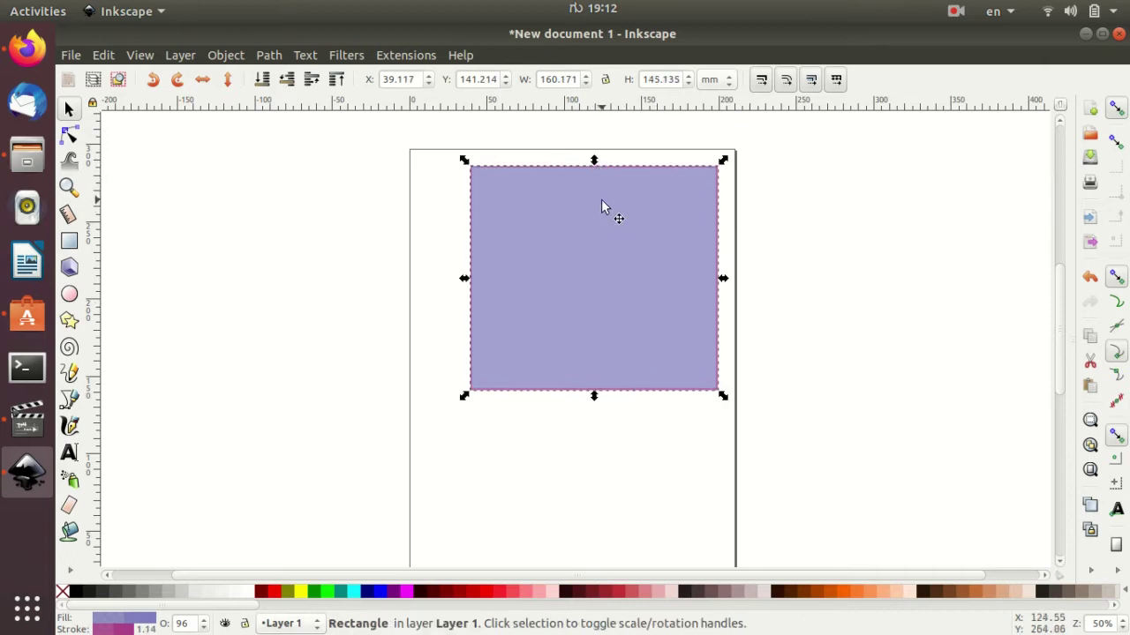
pyautogui.moveTo(722, 161); pyautogui.dragTo(685, 234)
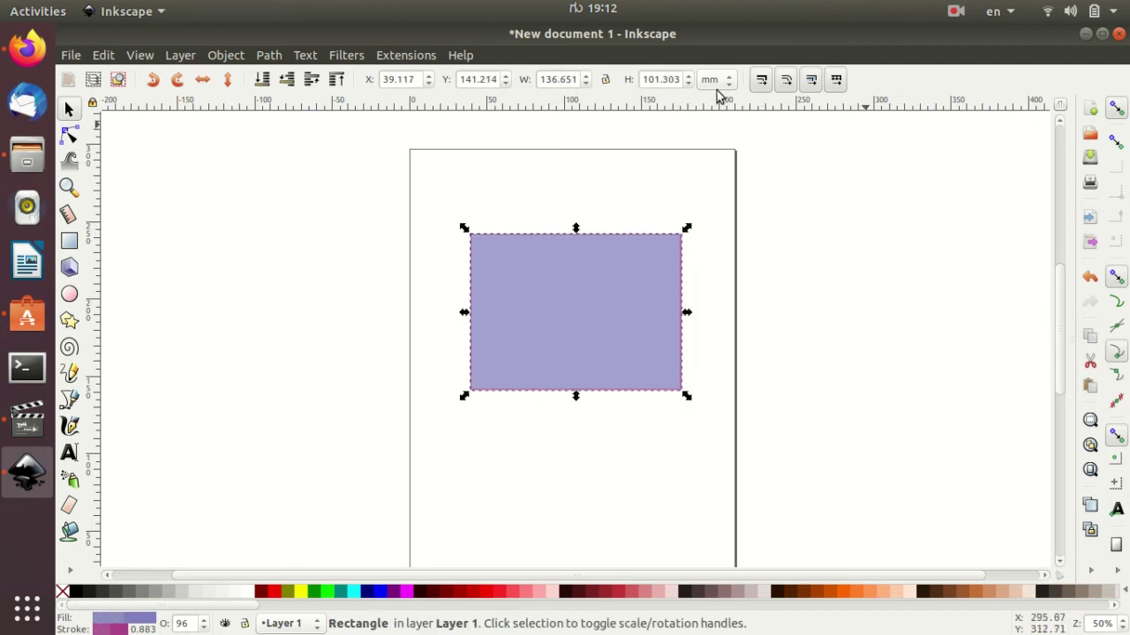
# - Set the rectangle's width and height to 100 mm each in the selector toolbar
pyautogui.click(578, 79)
pyautogui.press('BackSpace')
pyautogui.write('100')
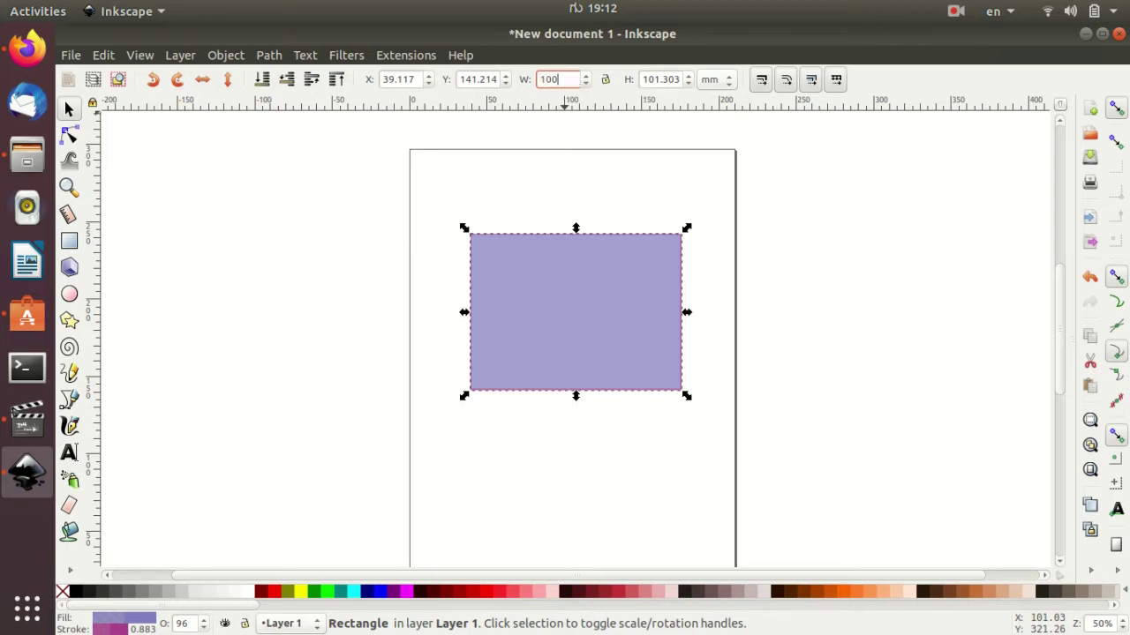
pyautogui.click(722, 82)
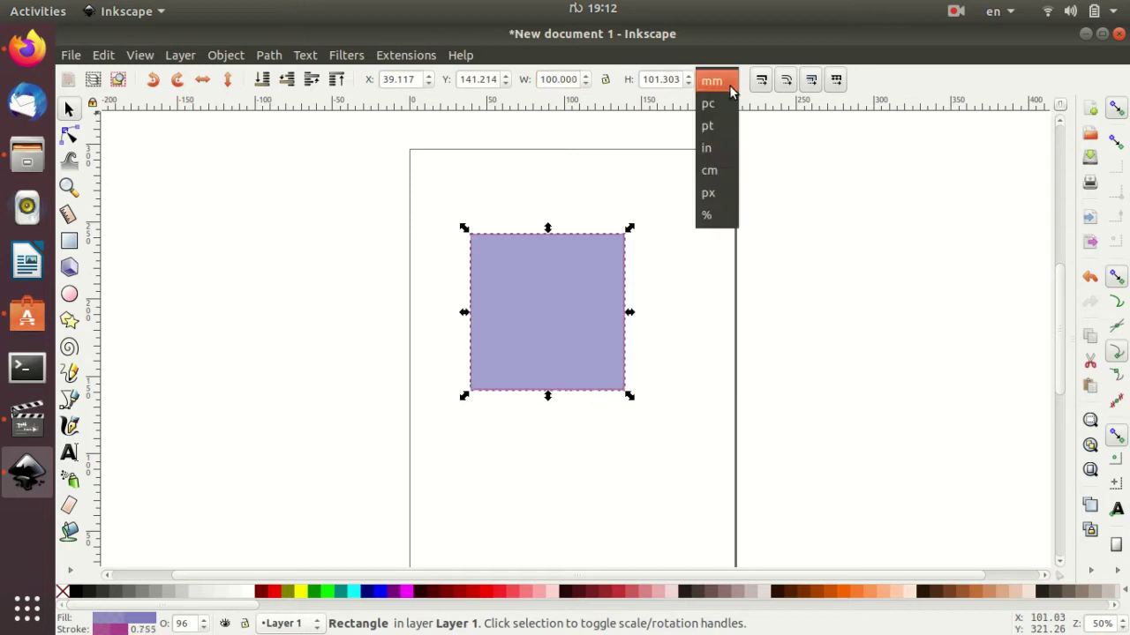
pyautogui.click(724, 84)
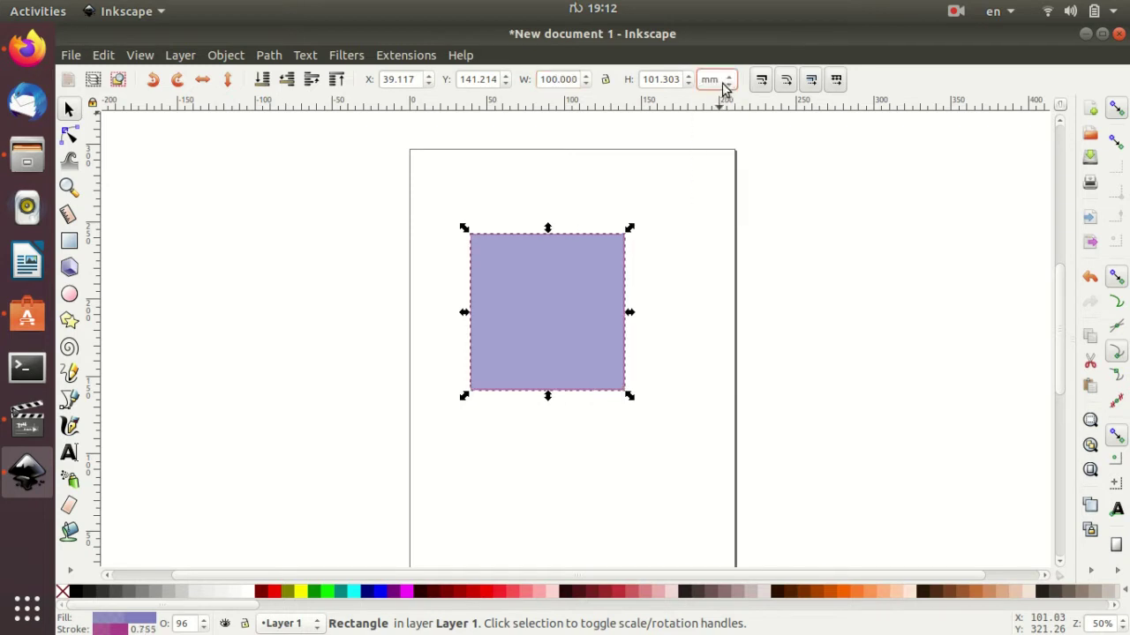
pyautogui.click(677, 81)
pyautogui.write('100')
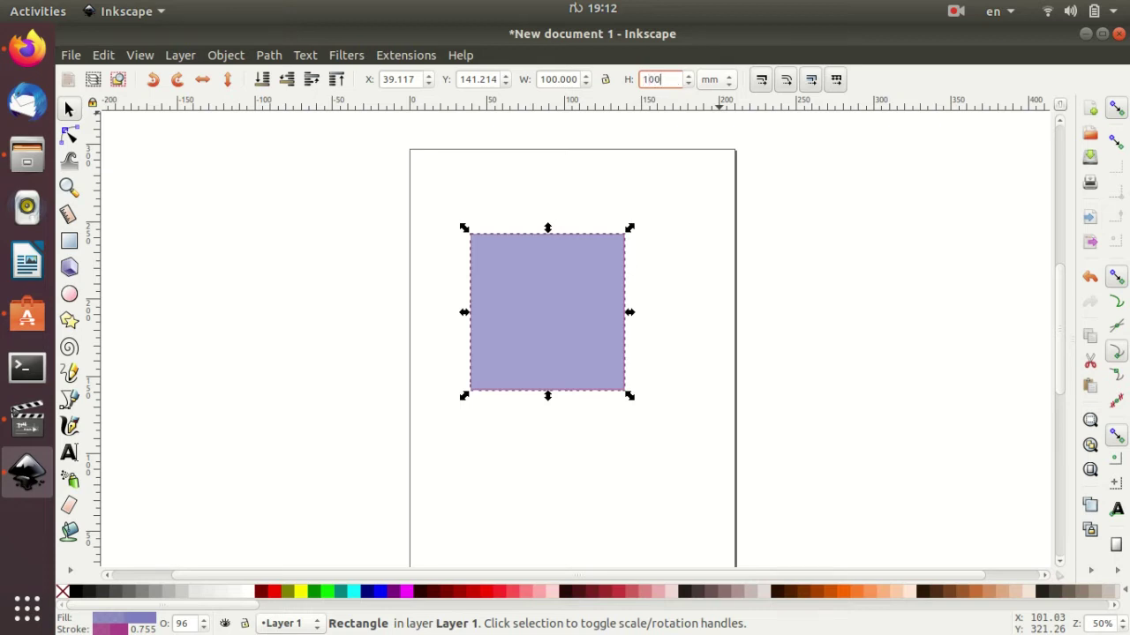
pyautogui.press('Return')
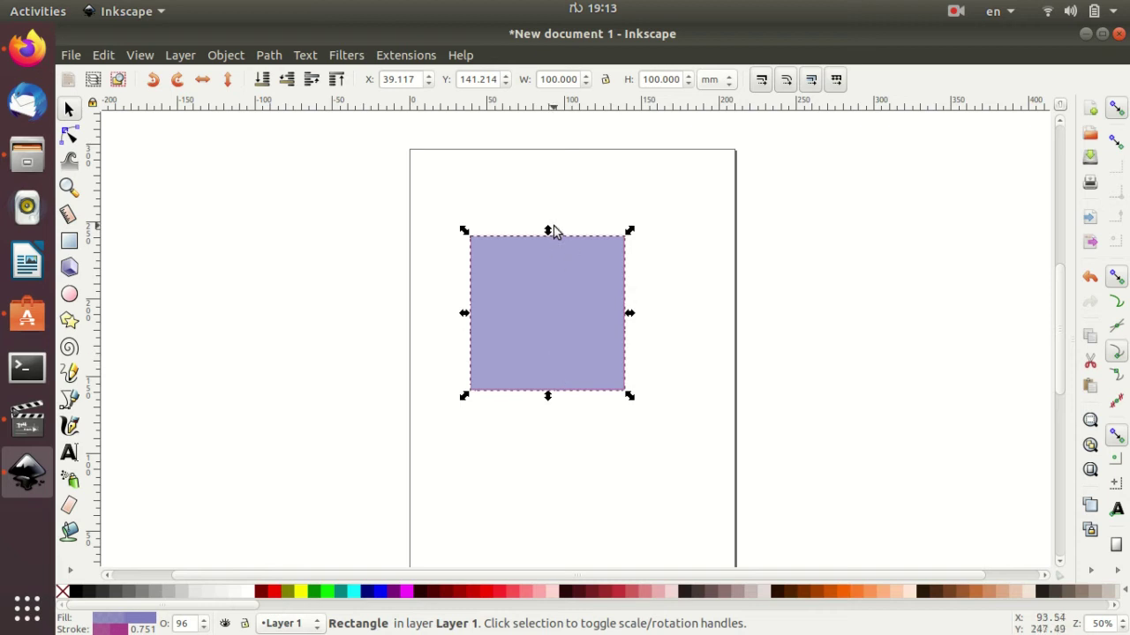
# - Rotate and skew the square into a parallelogram, then return it to an upright rectangle
pyautogui.click(556, 261)
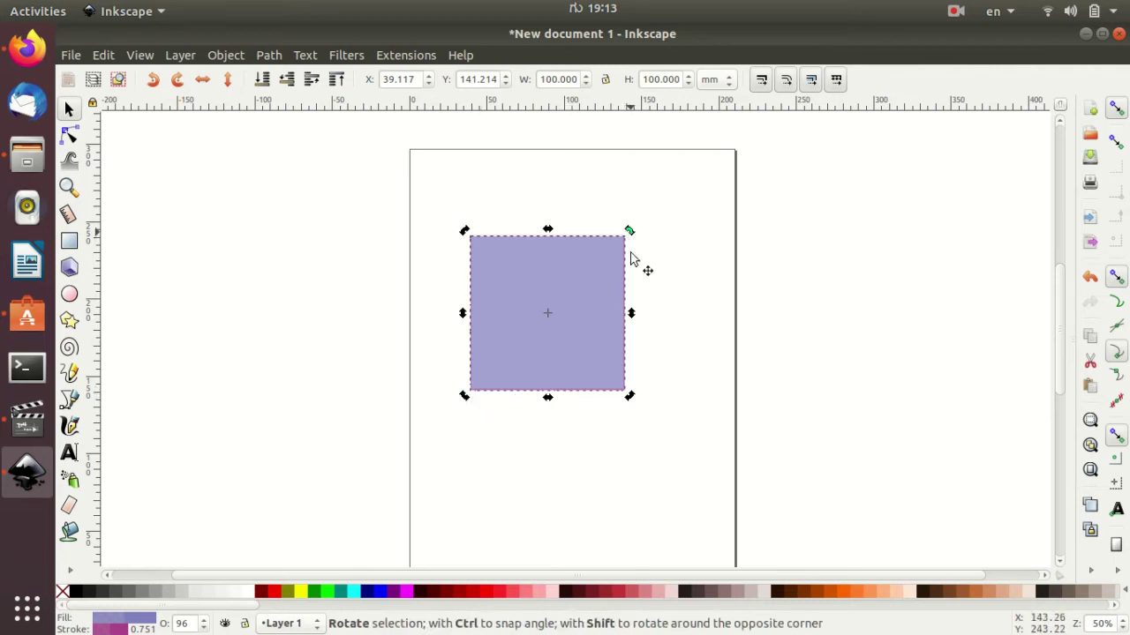
pyautogui.moveTo(630, 233)
pyautogui.mouseDown()
pyautogui.moveTo(651, 279)
pyautogui.moveTo(491, 351)
pyautogui.moveTo(493, 311)
pyautogui.mouseUp()
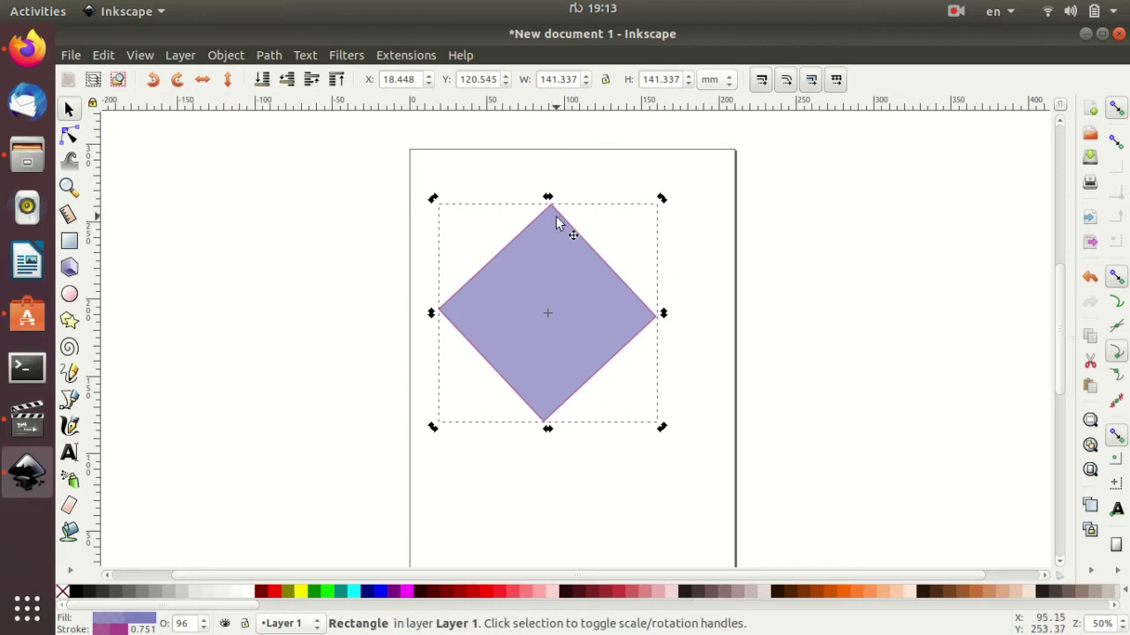
pyautogui.moveTo(550, 198)
pyautogui.mouseDown()
pyautogui.moveTo(612, 169)
pyautogui.moveTo(456, 151)
pyautogui.mouseUp()
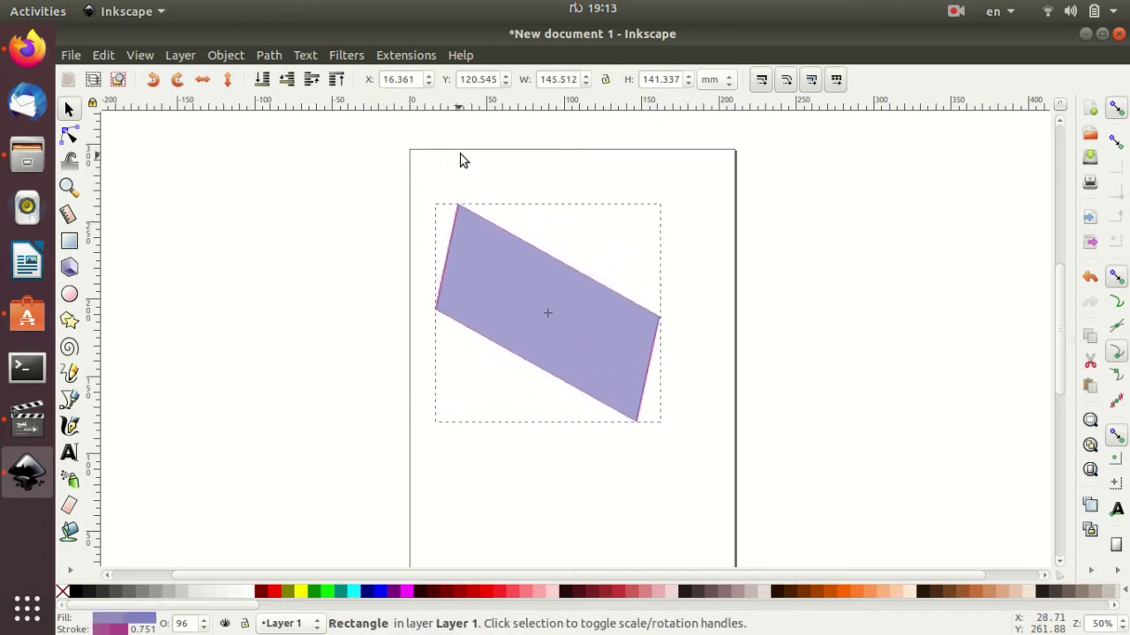
pyautogui.moveTo(455, 151); pyautogui.dragTo(464, 150)
pyautogui.moveTo(665, 430); pyautogui.dragTo(695, 362)
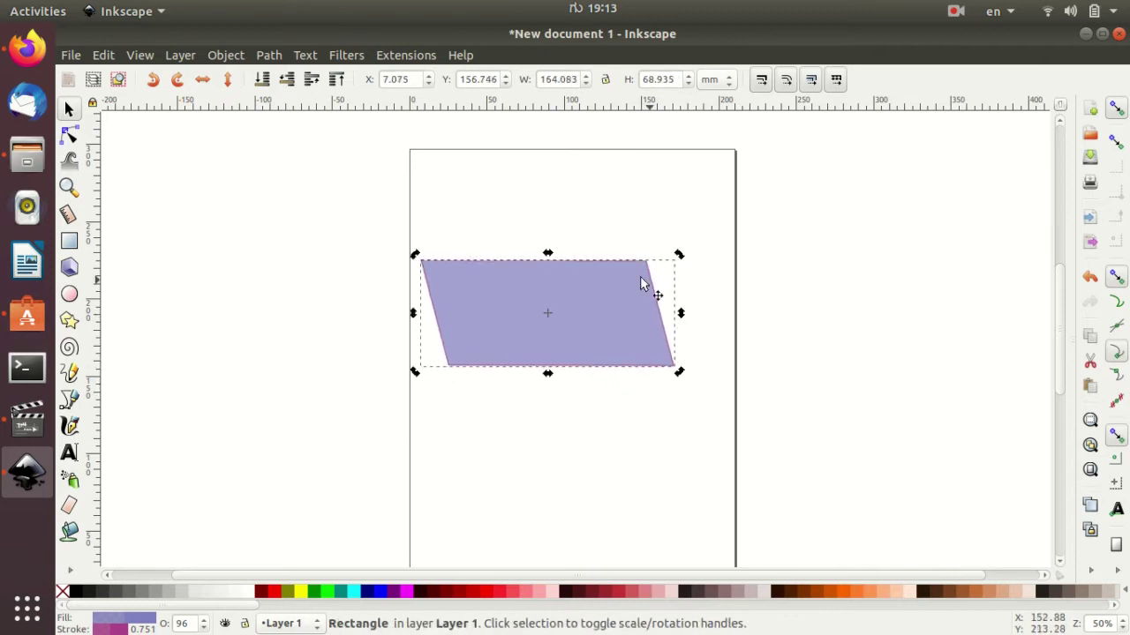
pyautogui.moveTo(548, 258); pyautogui.dragTo(562, 257)
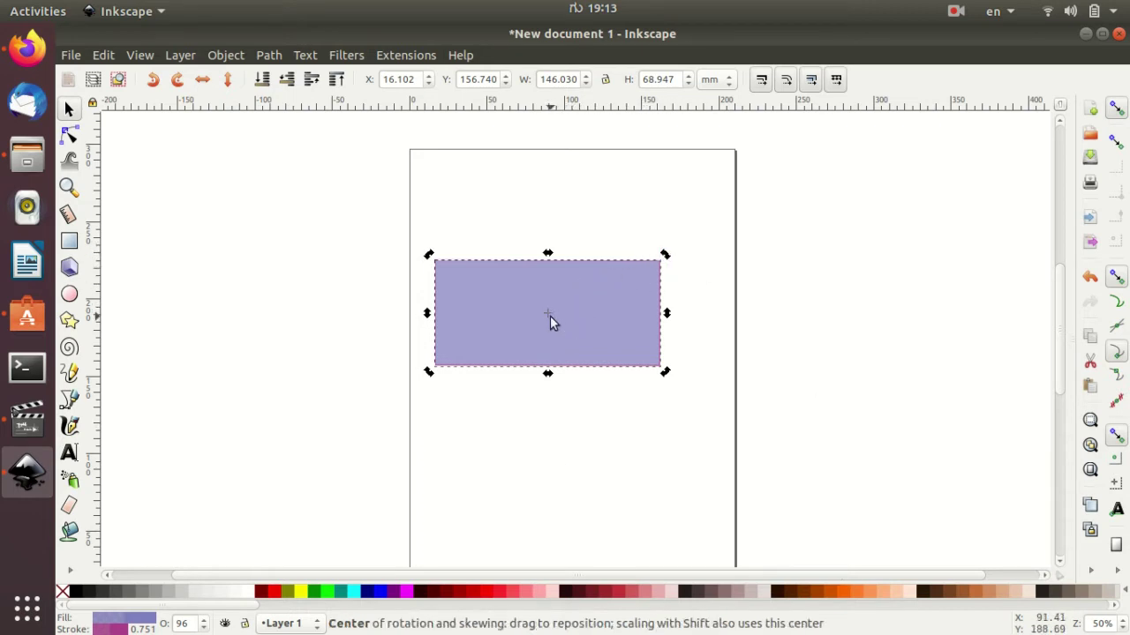
# - Move the rotation centre aside, test rotations, cancel, and restore the centre to the middle
pyautogui.moveTo(549, 315); pyautogui.dragTo(786, 322)
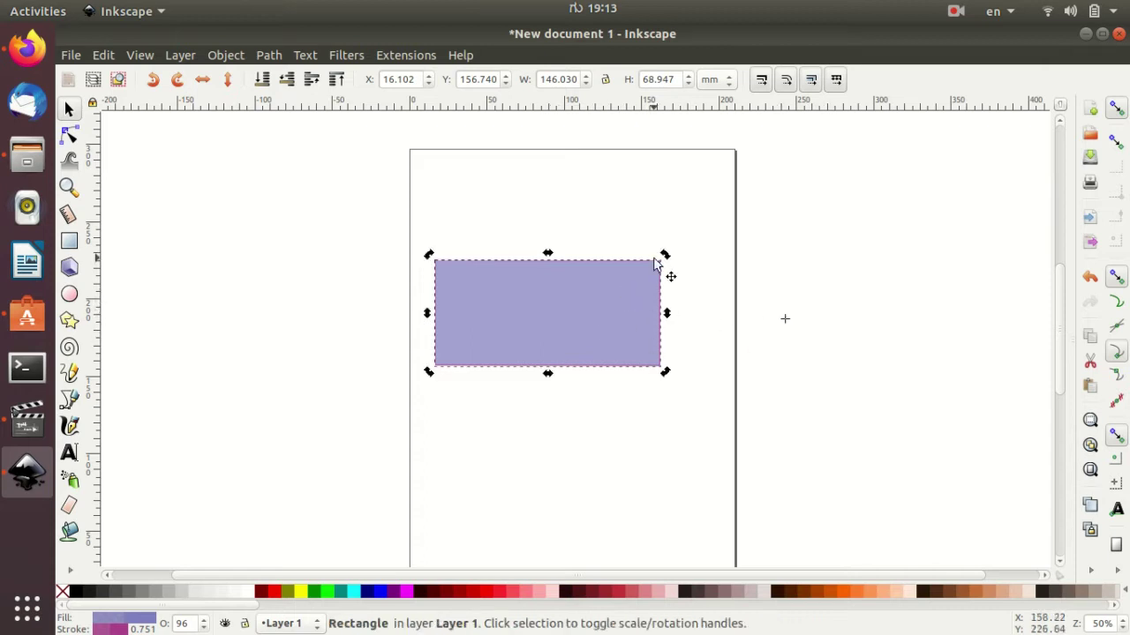
pyautogui.moveTo(663, 255)
pyautogui.mouseDown()
pyautogui.moveTo(740, 333)
pyautogui.moveTo(814, 321)
pyautogui.moveTo(800, 295)
pyautogui.moveTo(774, 308)
pyautogui.moveTo(789, 335)
pyautogui.moveTo(789, 310)
pyautogui.moveTo(787, 324)
pyautogui.moveTo(475, 229)
pyautogui.mouseUp()
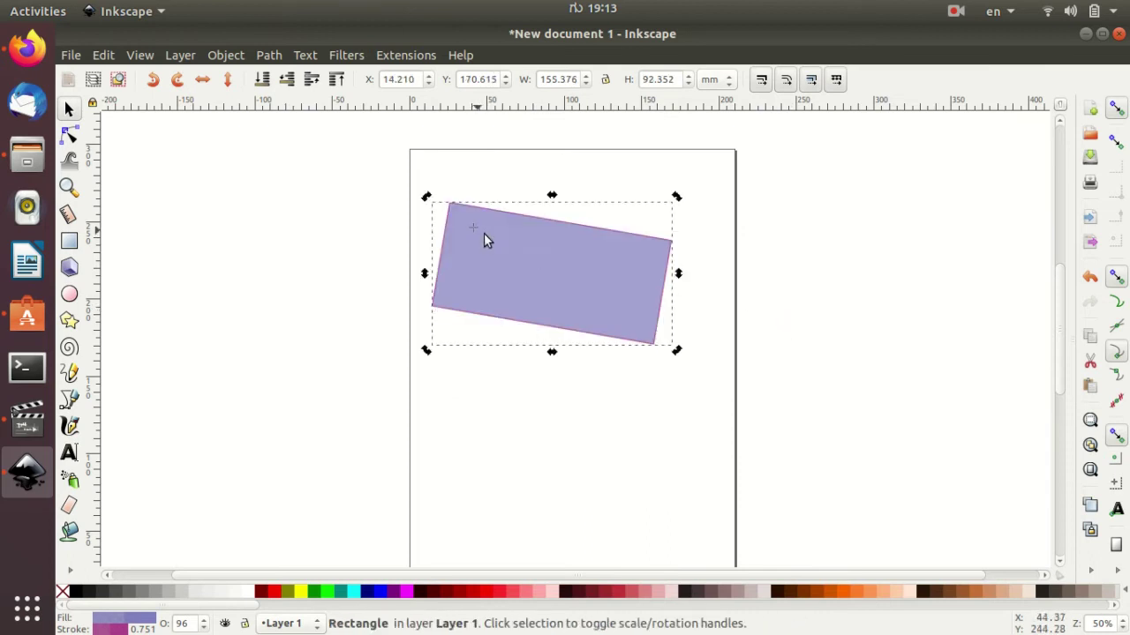
pyautogui.moveTo(678, 353)
pyautogui.mouseDown()
pyautogui.moveTo(662, 260)
pyautogui.moveTo(491, 189)
pyautogui.moveTo(459, 214)
pyautogui.moveTo(458, 269)
pyautogui.moveTo(496, 269)
pyautogui.moveTo(511, 241)
pyautogui.mouseUp()
pyautogui.press('Escape')
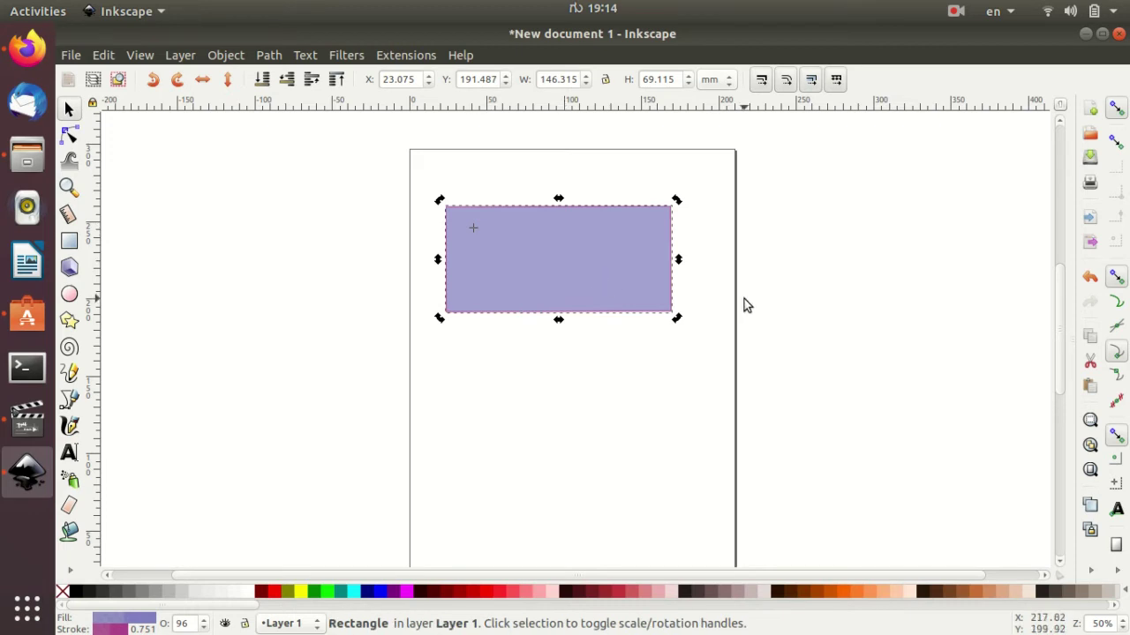
pyautogui.moveTo(475, 232)
pyautogui.mouseDown()
pyautogui.moveTo(562, 264)
pyautogui.moveTo(556, 256)
pyautogui.mouseUp()
# - Round the rectangle's corners into a pill shape with the corner-rounding handle
pyautogui.press('r')
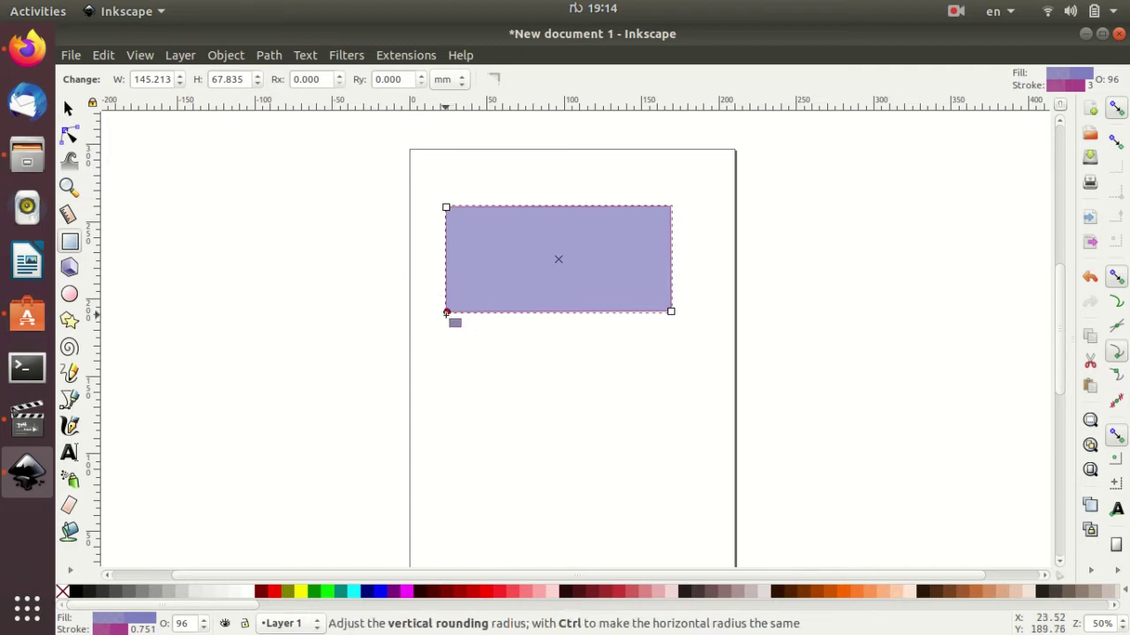
pyautogui.moveTo(447, 311); pyautogui.dragTo(479, 260)
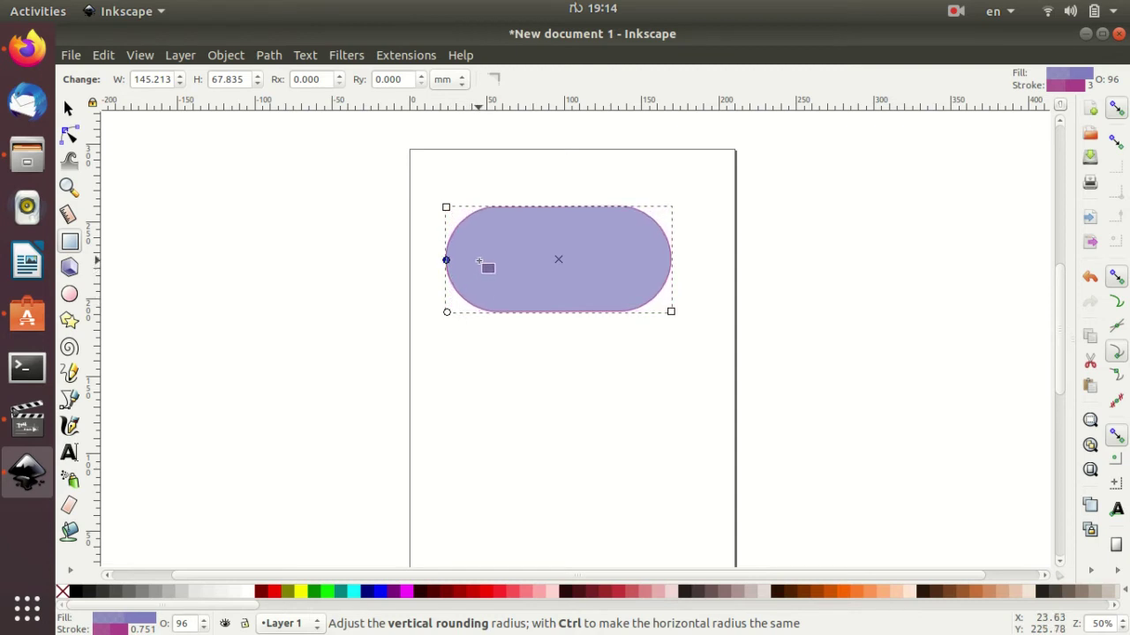
pyautogui.scroll(1, 666, 348)
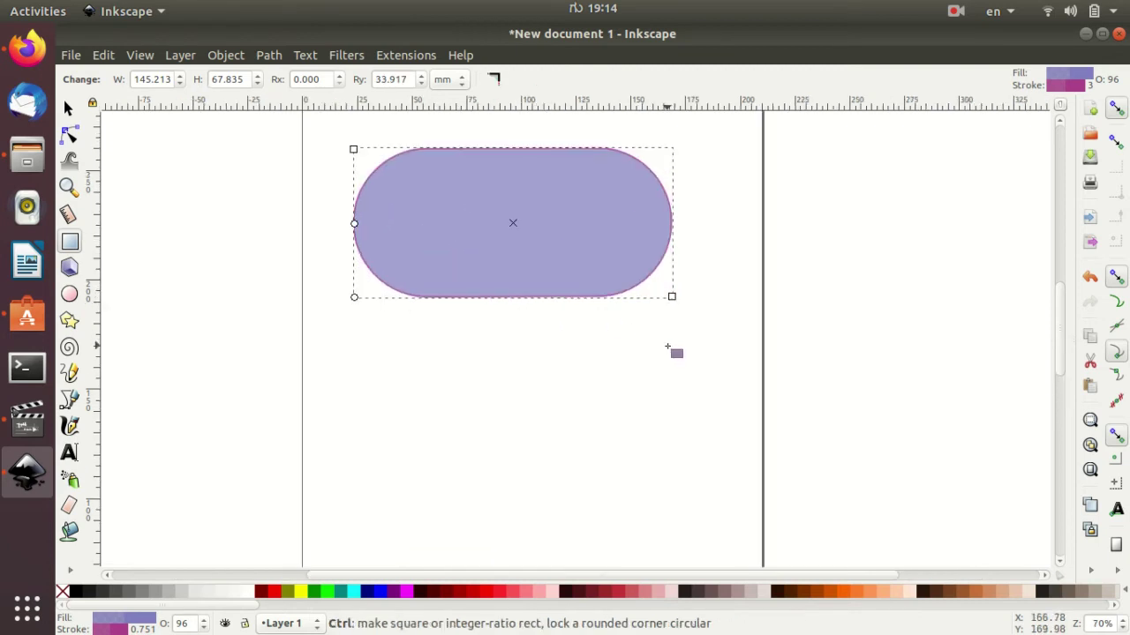
pyautogui.scroll(1, 666, 349)
# - Reduce the corner rounding back to nearly square corners (Ry 0.477 mm)
pyautogui.moveTo(1056, 334); pyautogui.dragTo(1059, 295)
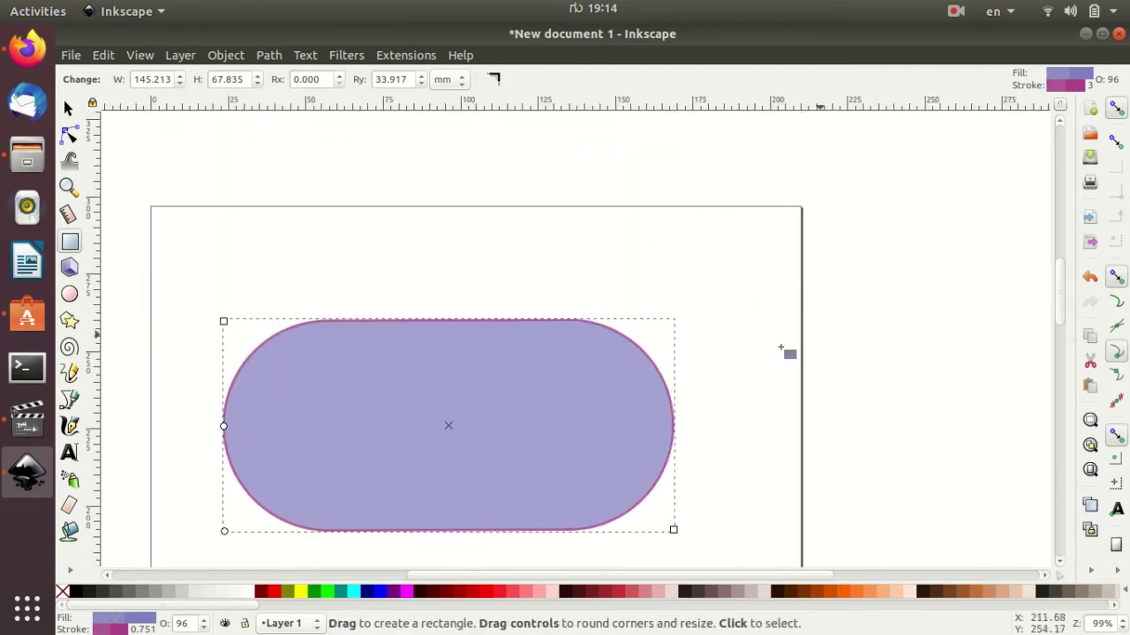
pyautogui.scroll(1, 718, 382)
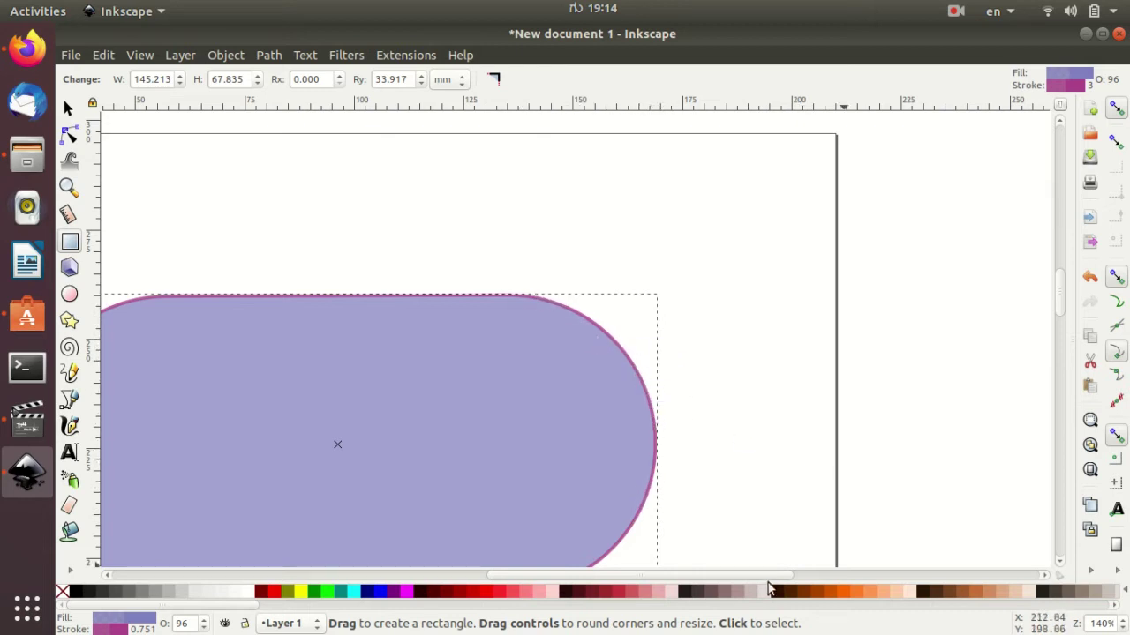
pyautogui.moveTo(766, 576); pyautogui.dragTo(705, 577)
pyautogui.scroll(-3, 693, 362)
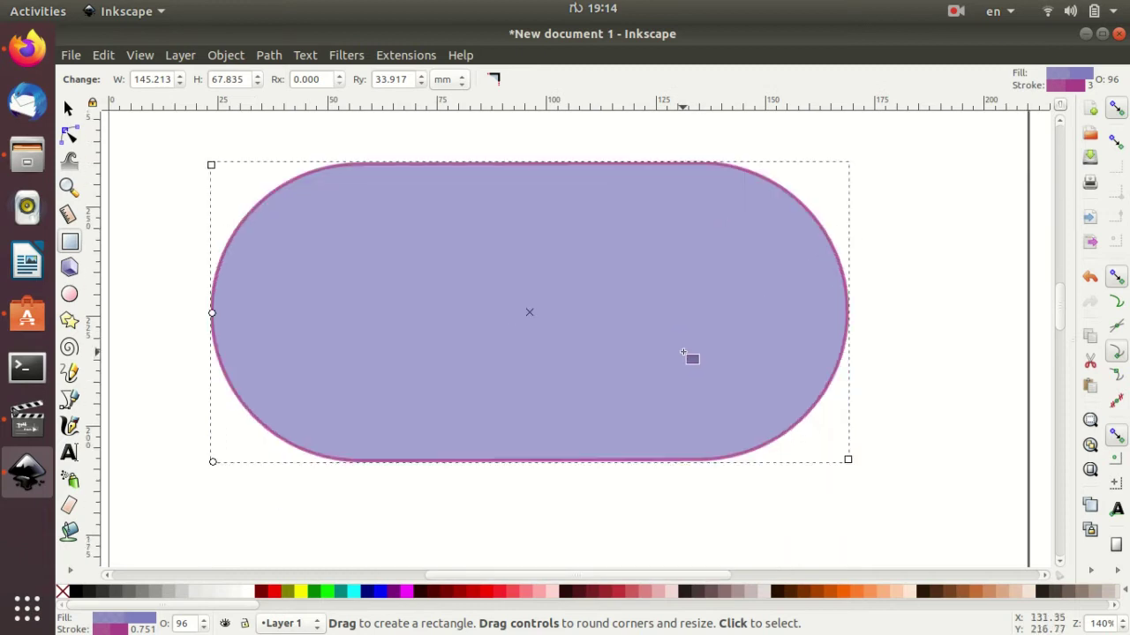
pyautogui.moveTo(211, 314); pyautogui.dragTo(210, 461)
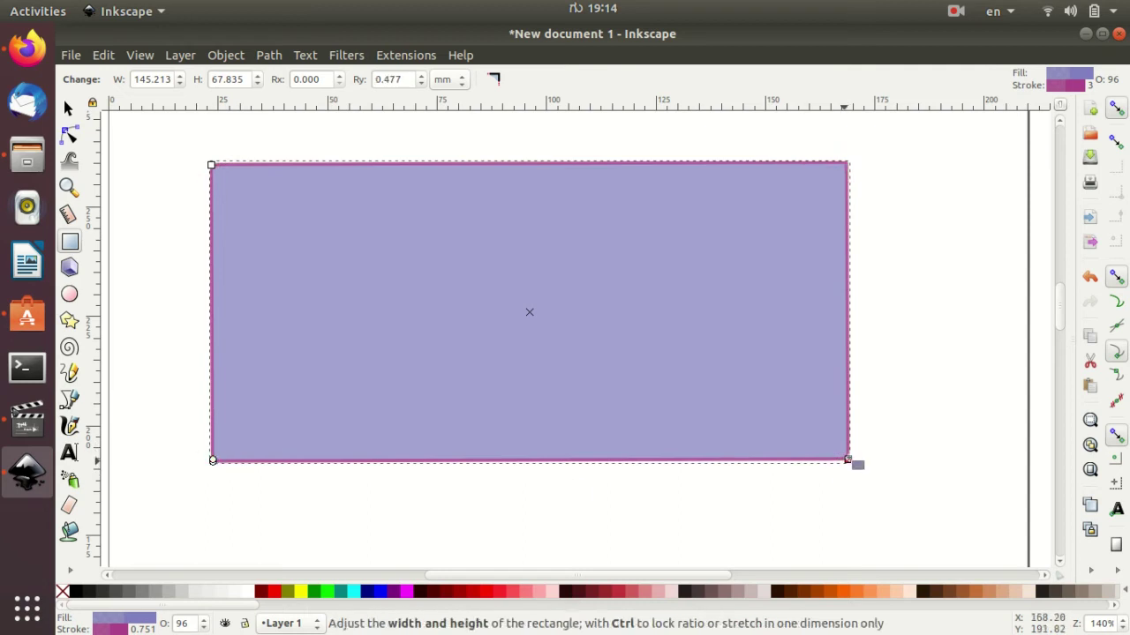
pyautogui.scroll(-1, 953, 412)
pyautogui.scroll(-1, 953, 411)
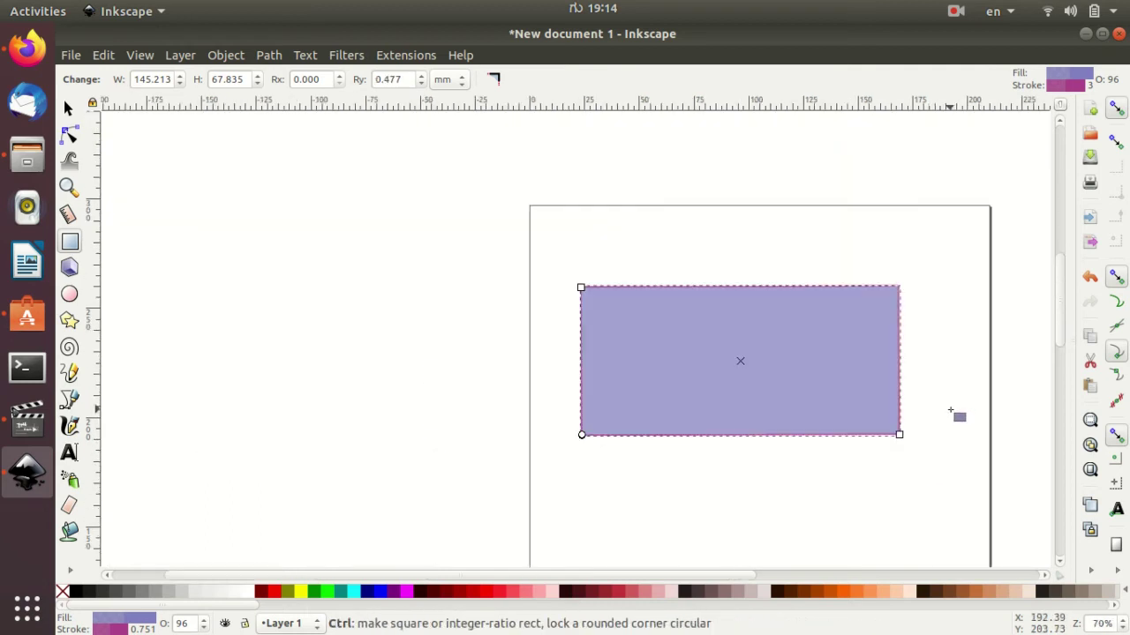
# - Enlarge the rectangle to about 153 × 83 mm, then draw and undo a small extra rectangle
pyautogui.moveTo(740, 578); pyautogui.dragTo(855, 578)
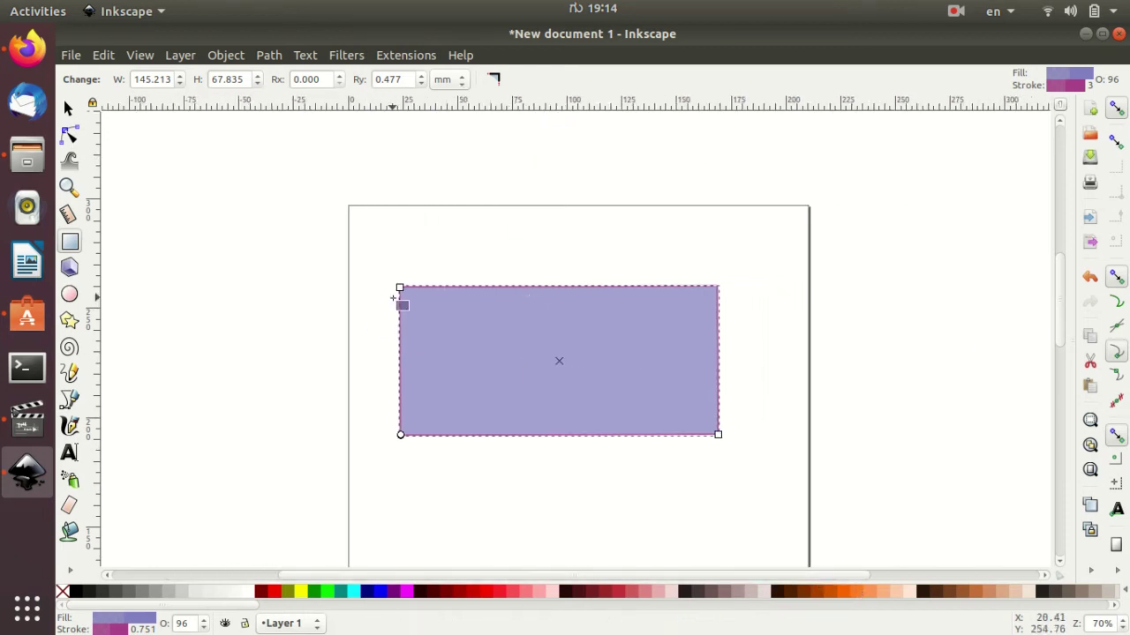
pyautogui.moveTo(398, 291)
pyautogui.mouseDown()
pyautogui.moveTo(420, 299)
pyautogui.moveTo(382, 254)
pyautogui.mouseUp()
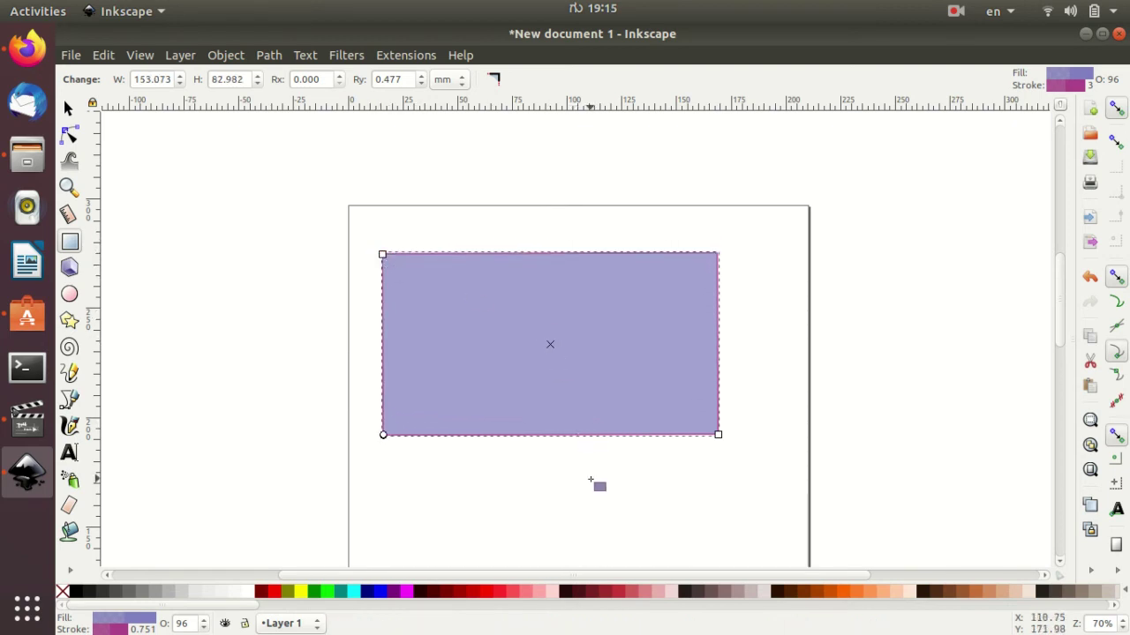
pyautogui.moveTo(590, 480); pyautogui.dragTo(747, 373)
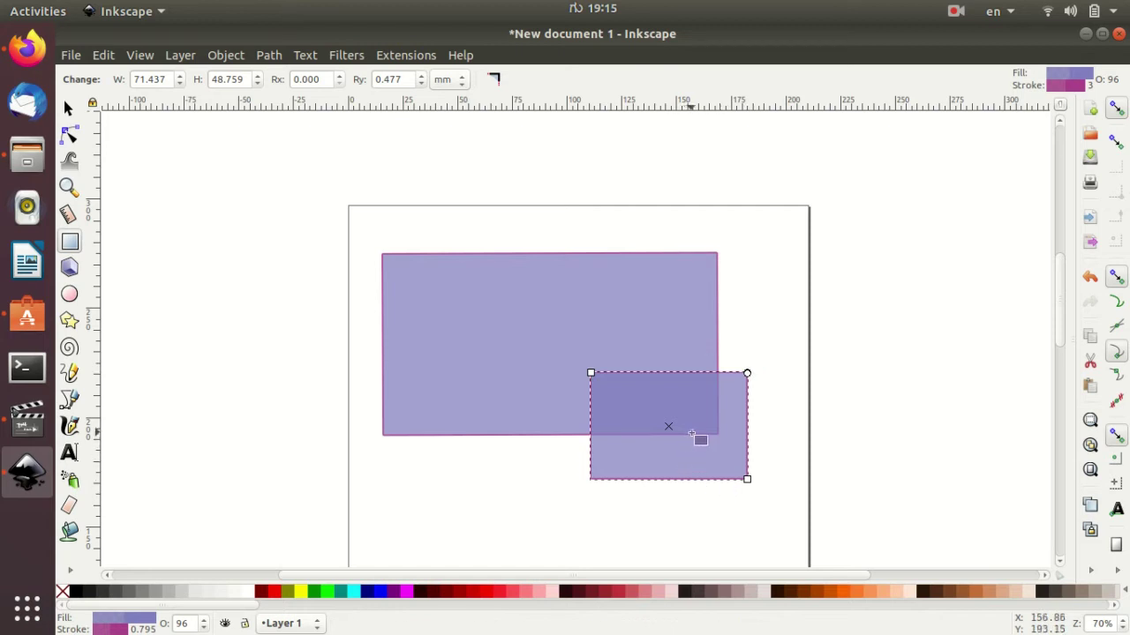
pyautogui.hotkey('ctrl', 'z')
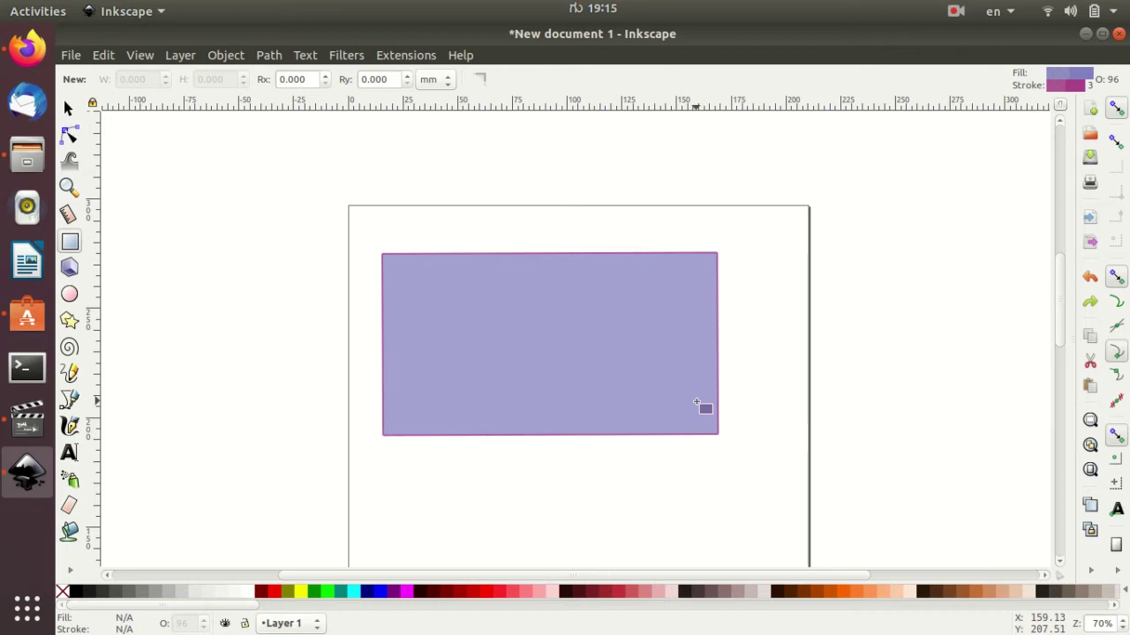
# - Slightly narrow the existing rectangle and lower its top edge
pyautogui.click(66, 109)
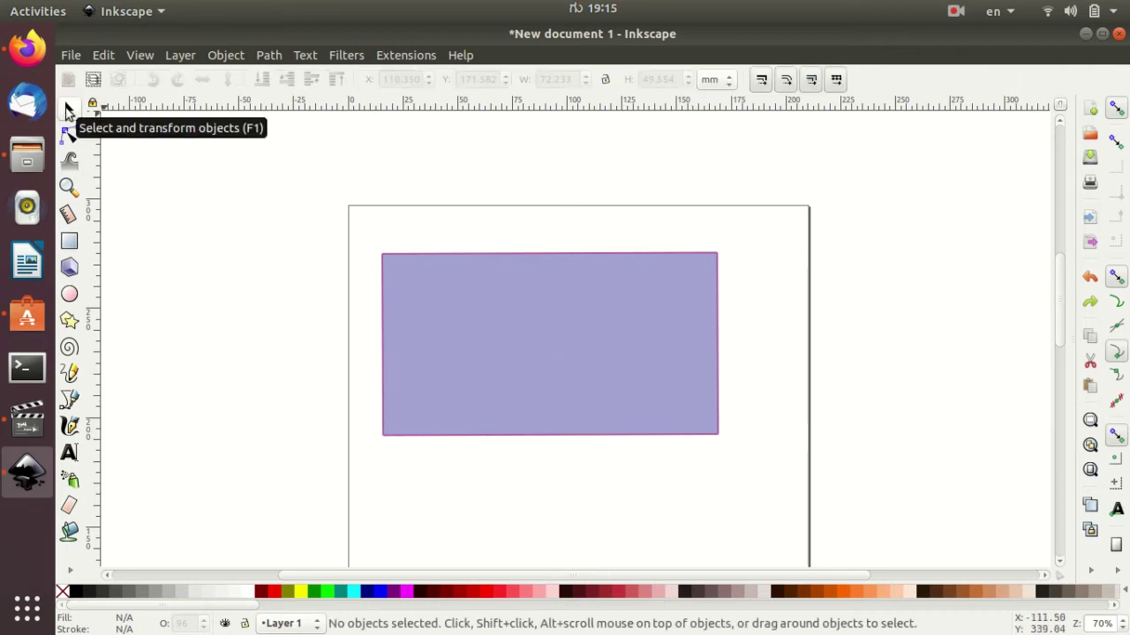
pyautogui.click(518, 325)
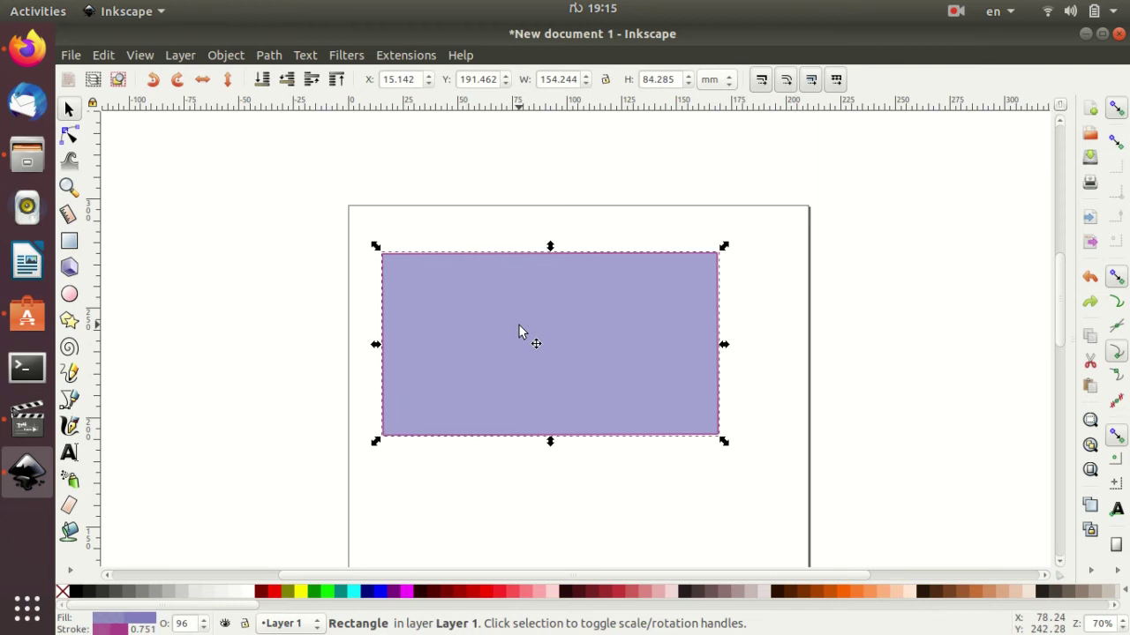
pyautogui.moveTo(729, 247); pyautogui.dragTo(717, 245)
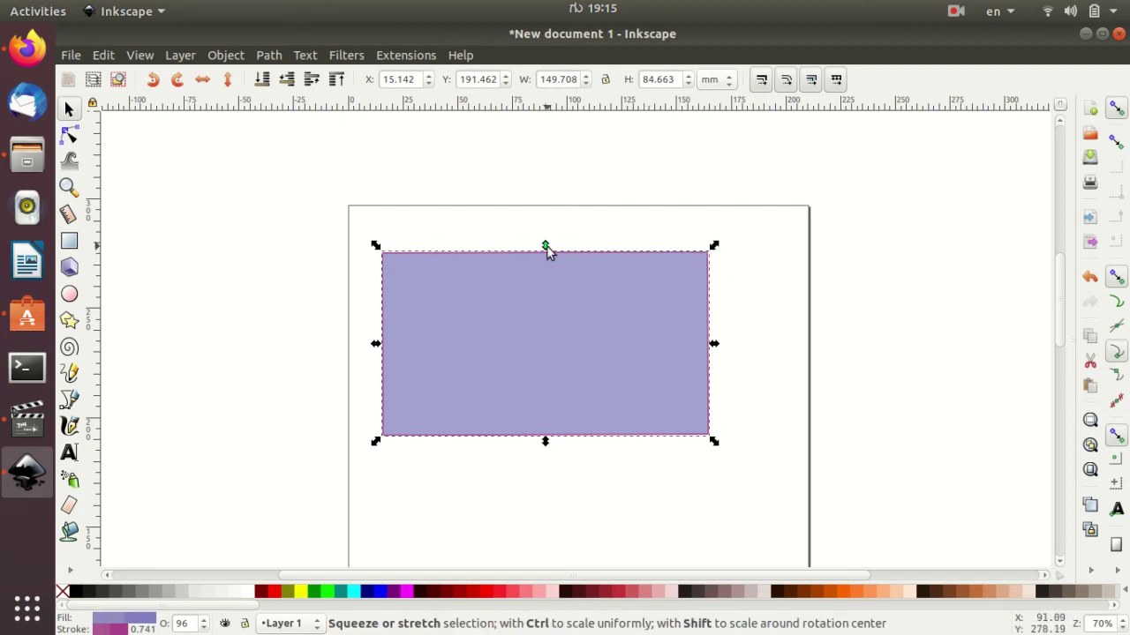
pyautogui.moveTo(546, 245); pyautogui.dragTo(537, 248)
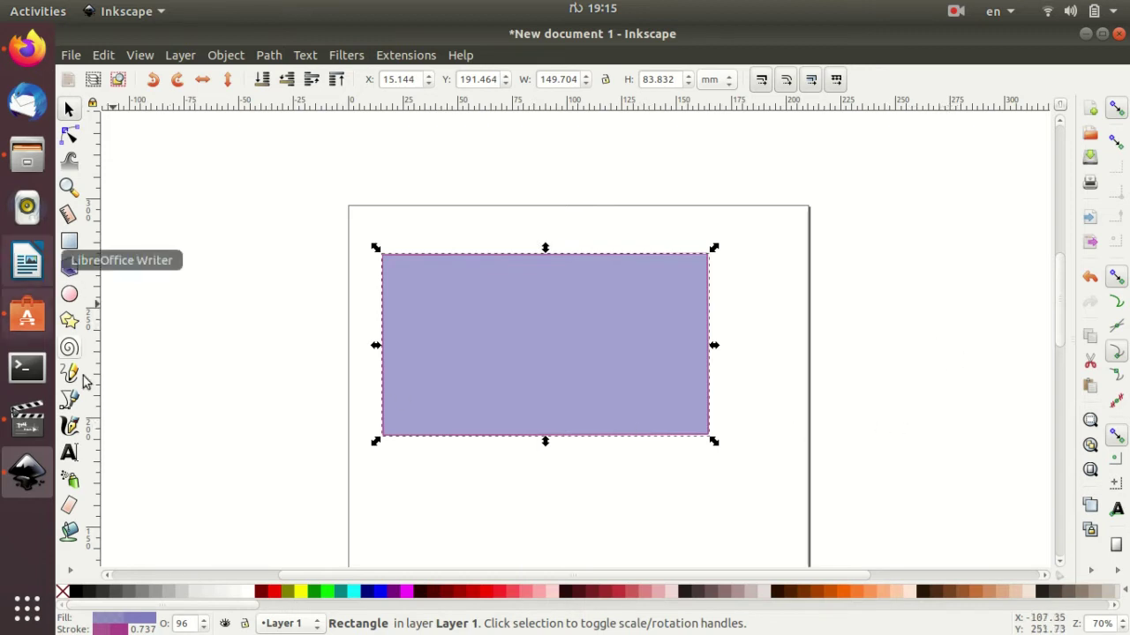
# - Draw a second rectangle, 143.256 × 87.130 mm, on the canvas left of the page
pyautogui.scroll(-2, 570, 395)
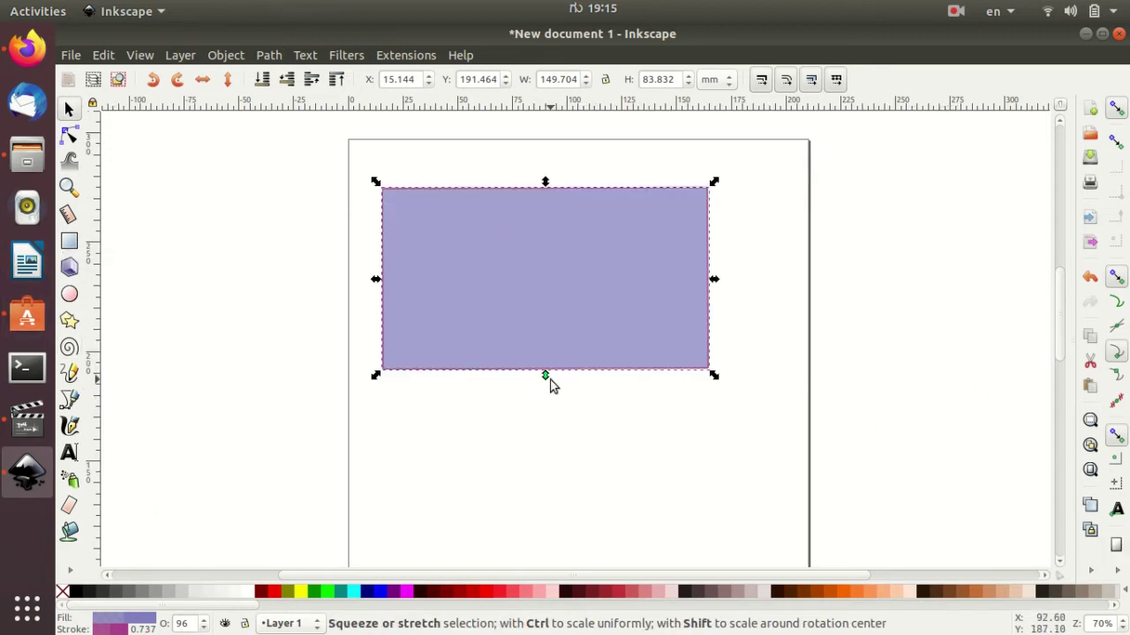
pyautogui.scroll(2, 550, 344)
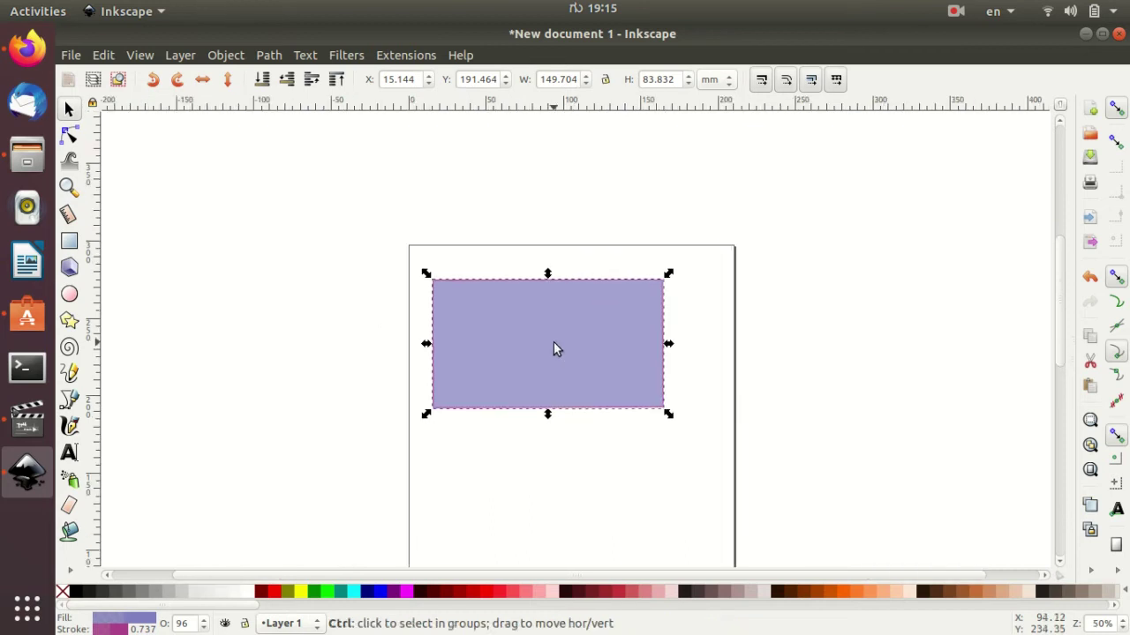
pyautogui.keyDown('ctrl'); pyautogui.scroll(-1, 553, 341); pyautogui.keyUp('ctrl')
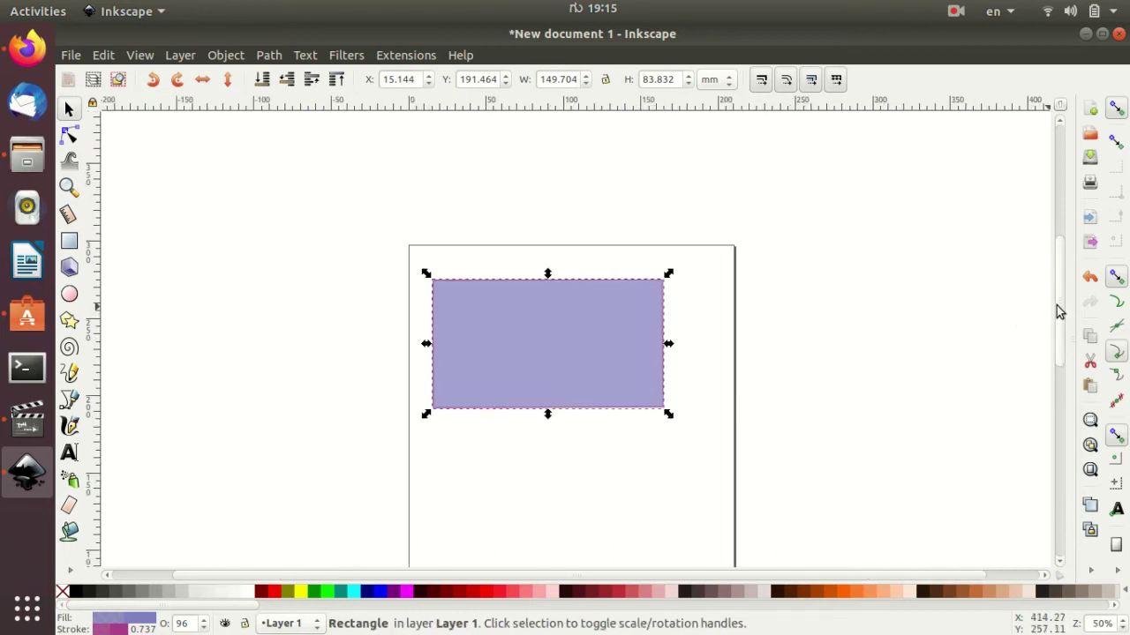
pyautogui.moveTo(1059, 310); pyautogui.dragTo(1059, 336)
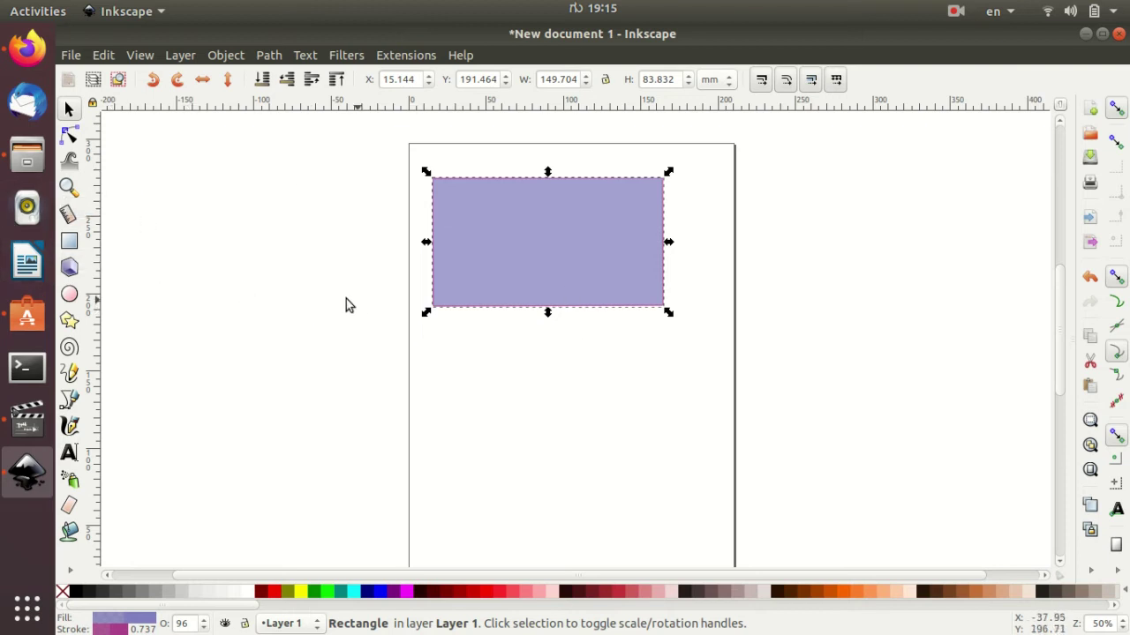
pyautogui.click(69, 240)
pyautogui.moveTo(161, 214); pyautogui.dragTo(384, 349)
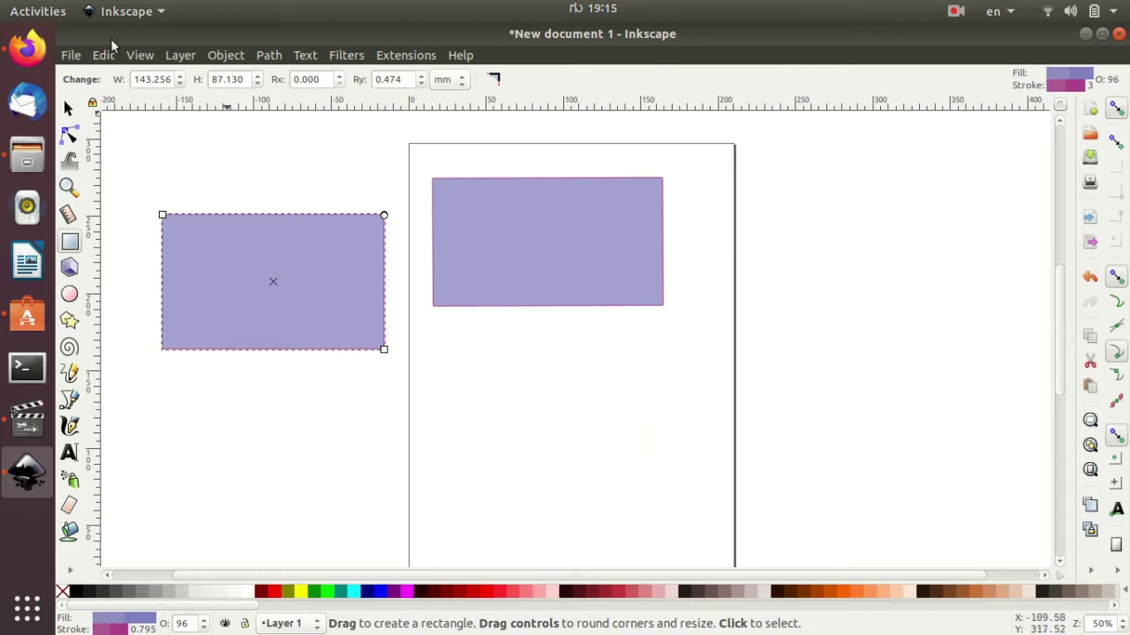
pyautogui.click(26, 48)
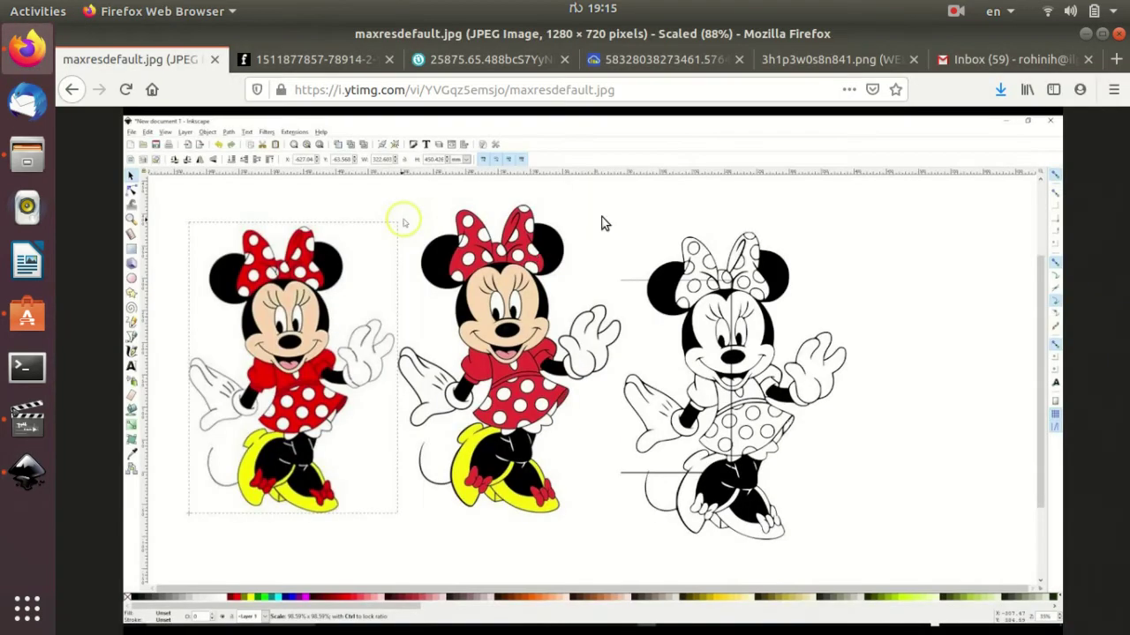
pyautogui.click(603, 60)
pyautogui.click(507, 62)
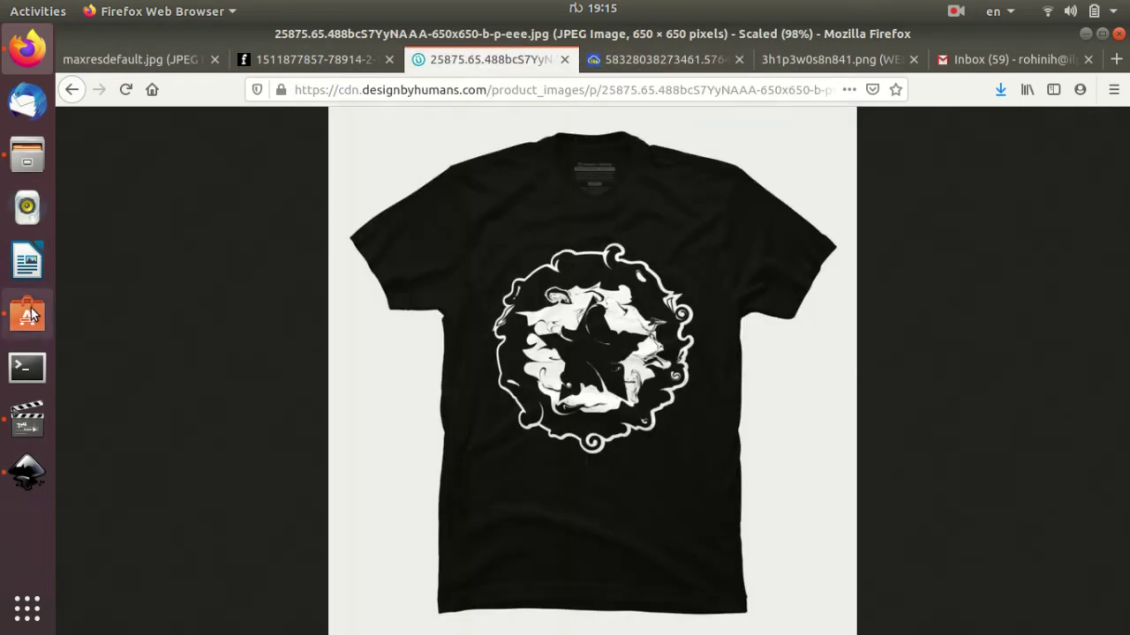
pyautogui.click(32, 476)
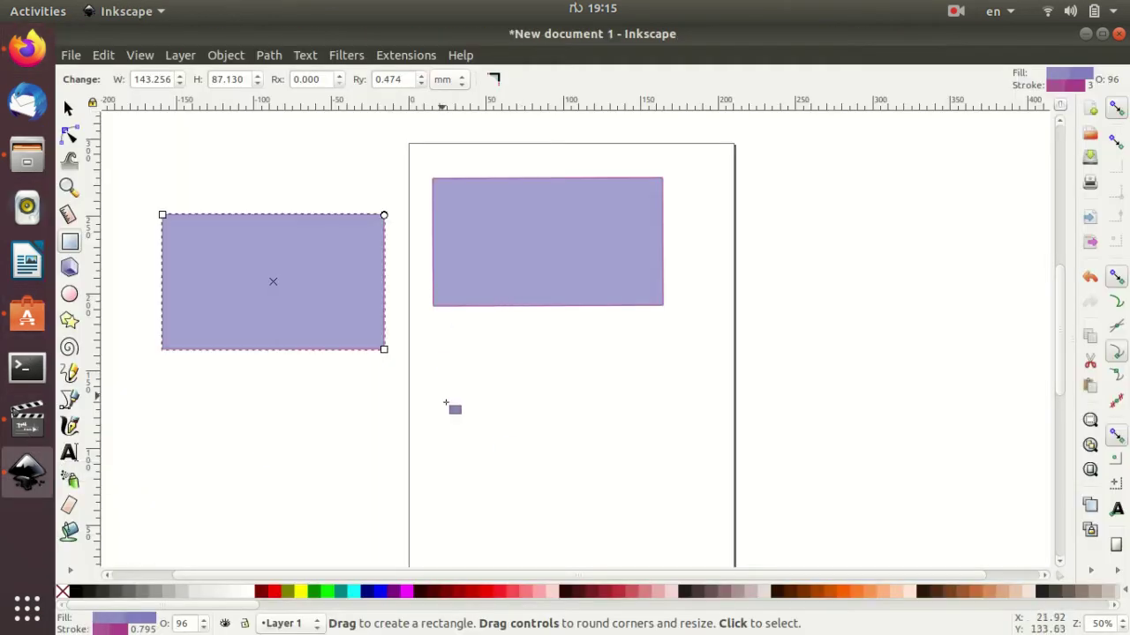
# - Draw a red ellipse below the rectangle, then slightly scale and rotate it (Rx 55.592, Ry 42.496 mm)
pyautogui.click(68, 296)
pyautogui.moveTo(478, 370); pyautogui.dragTo(655, 511)
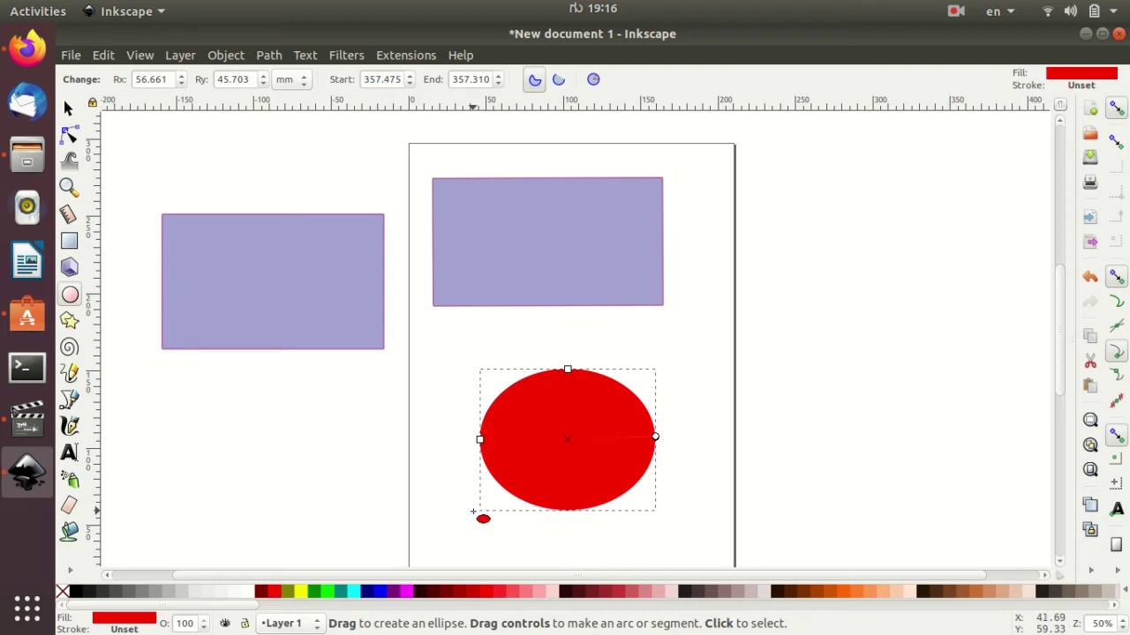
pyautogui.click(70, 109)
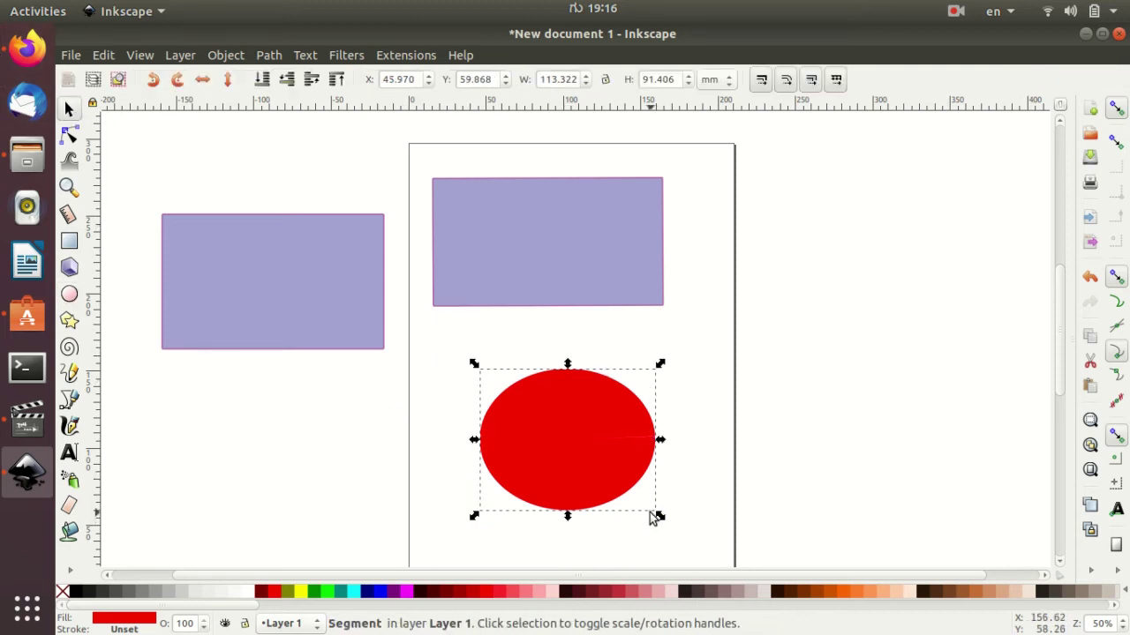
pyautogui.moveTo(660, 363); pyautogui.dragTo(653, 379)
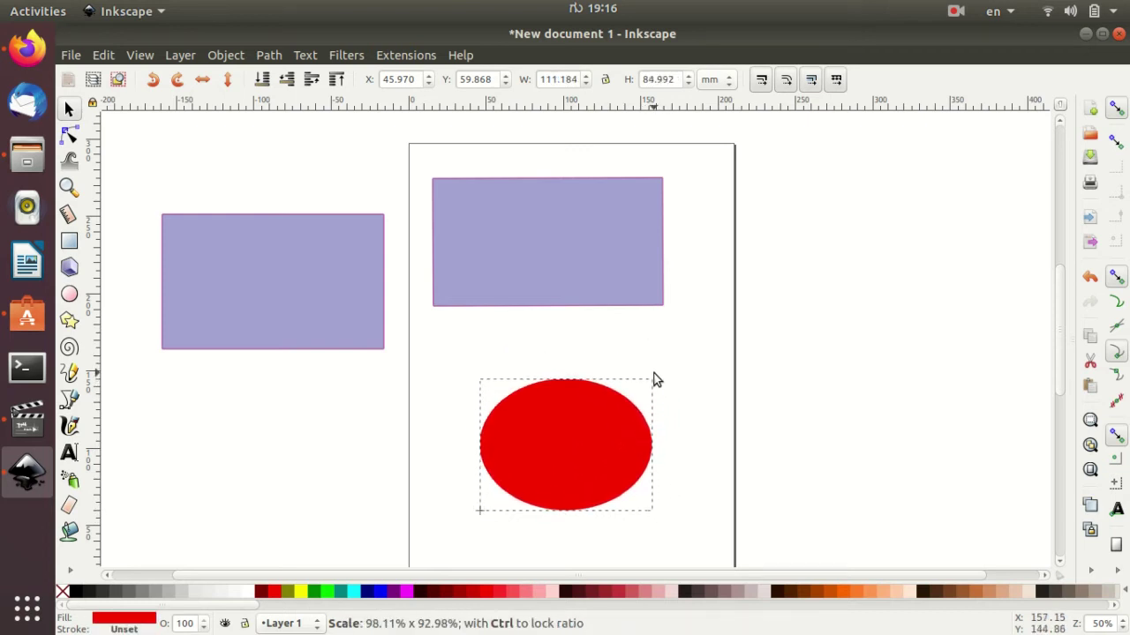
pyautogui.click(590, 440)
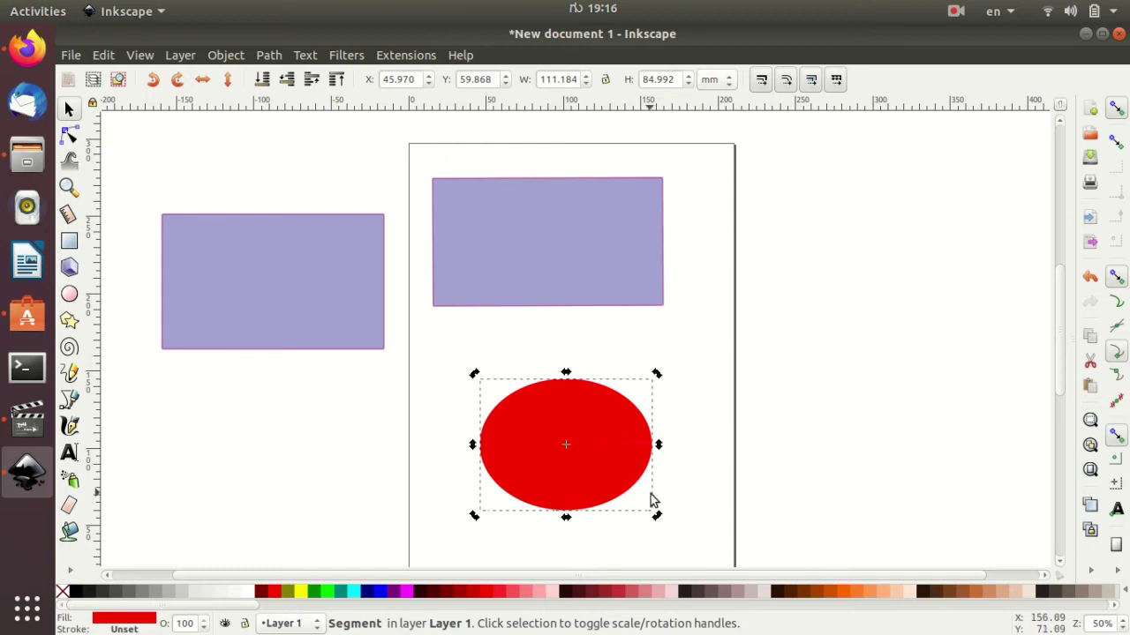
pyautogui.moveTo(657, 517)
pyautogui.mouseDown()
pyautogui.moveTo(547, 424)
pyautogui.moveTo(542, 453)
pyautogui.mouseUp()
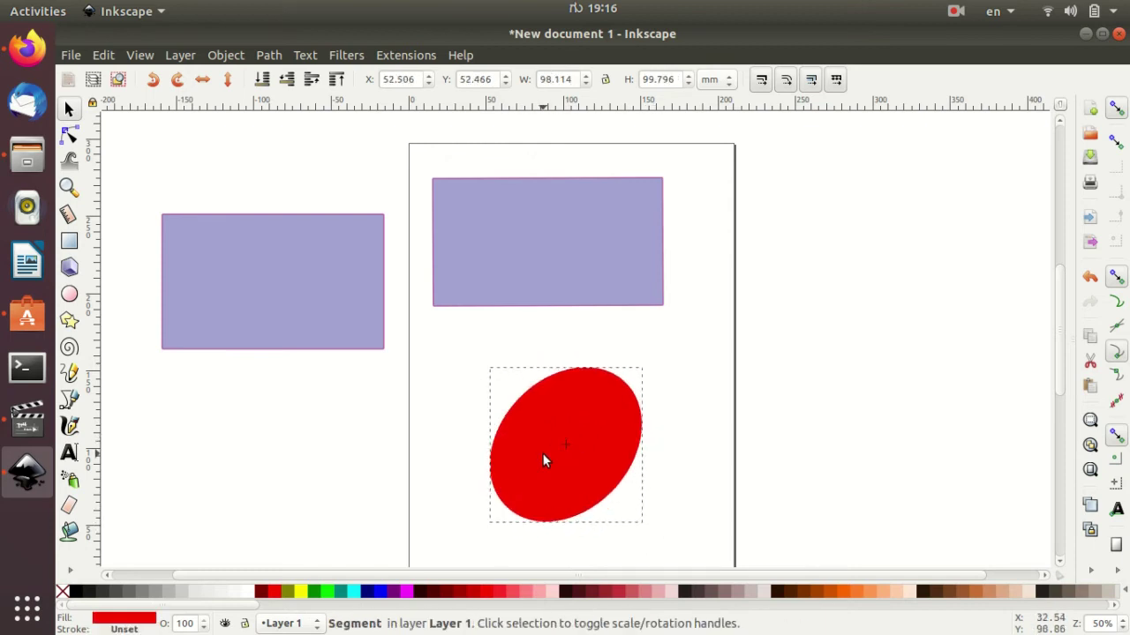
pyautogui.click(544, 436)
# - Cut a narrow wedge from the red ellipse, then delete the two extra pies drawn beside the page
pyautogui.press('e')
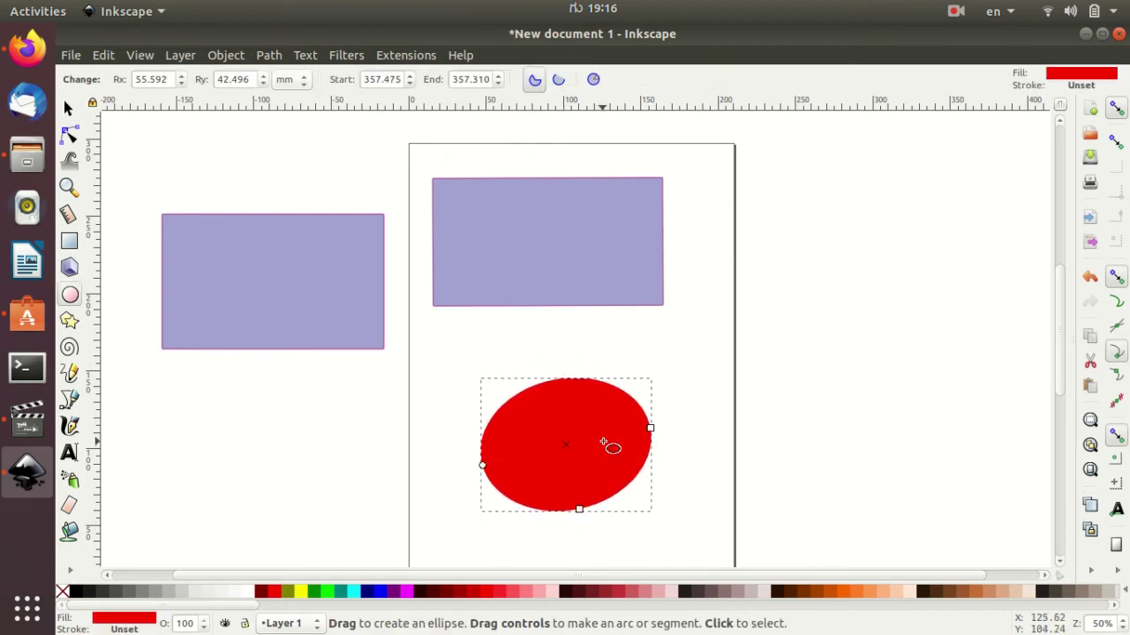
pyautogui.moveTo(482, 465)
pyautogui.mouseDown()
pyautogui.moveTo(484, 426)
pyautogui.moveTo(632, 479)
pyautogui.moveTo(645, 438)
pyautogui.moveTo(607, 515)
pyautogui.moveTo(509, 505)
pyautogui.moveTo(479, 466)
pyautogui.moveTo(421, 457)
pyautogui.moveTo(418, 408)
pyautogui.moveTo(615, 391)
pyautogui.moveTo(593, 483)
pyautogui.moveTo(564, 491)
pyautogui.moveTo(579, 454)
pyautogui.moveTo(522, 432)
pyautogui.moveTo(628, 426)
pyautogui.moveTo(645, 433)
pyautogui.moveTo(661, 472)
pyautogui.moveTo(611, 497)
pyautogui.moveTo(573, 504)
pyautogui.moveTo(577, 473)
pyautogui.moveTo(517, 503)
pyautogui.moveTo(440, 512)
pyautogui.moveTo(453, 533)
pyautogui.mouseUp()
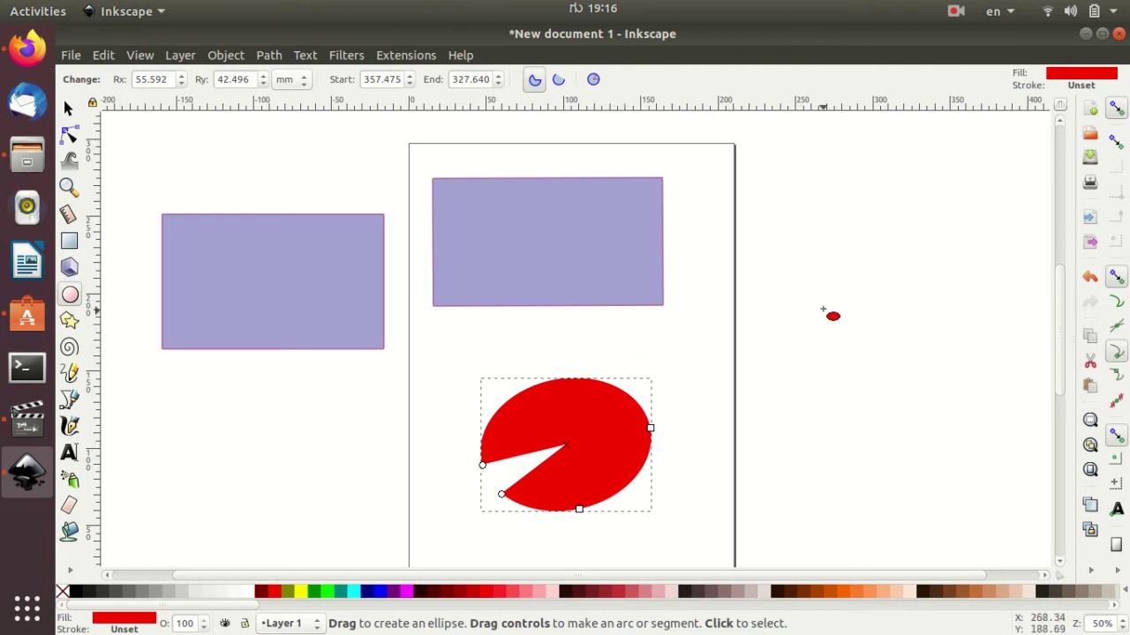
pyautogui.moveTo(803, 247); pyautogui.dragTo(957, 383)
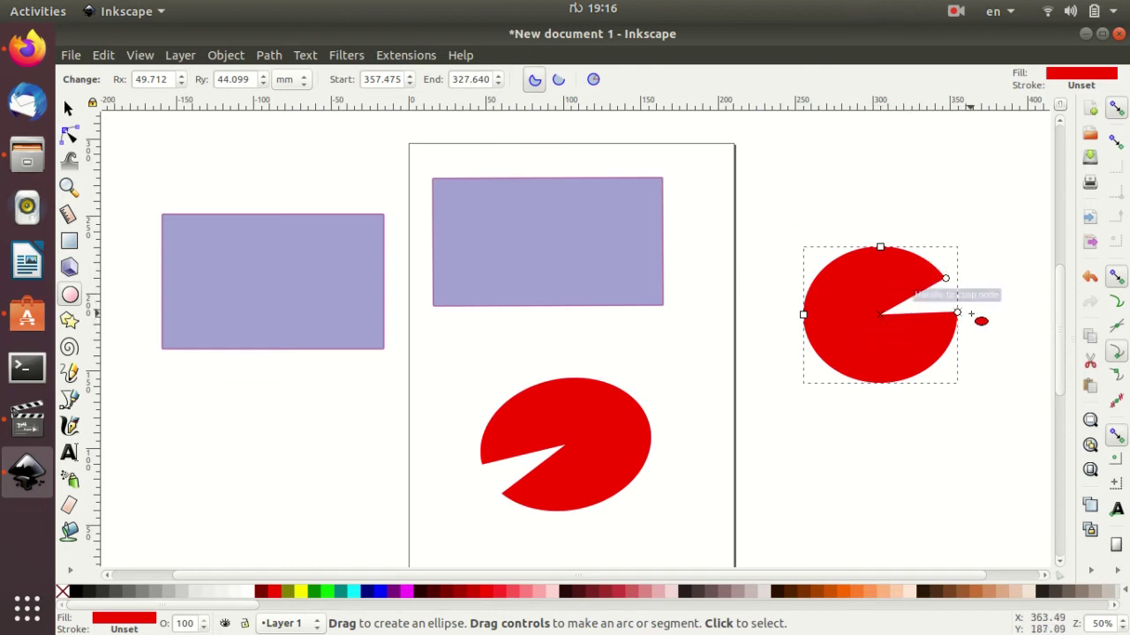
pyautogui.moveTo(830, 455); pyautogui.dragTo(940, 532)
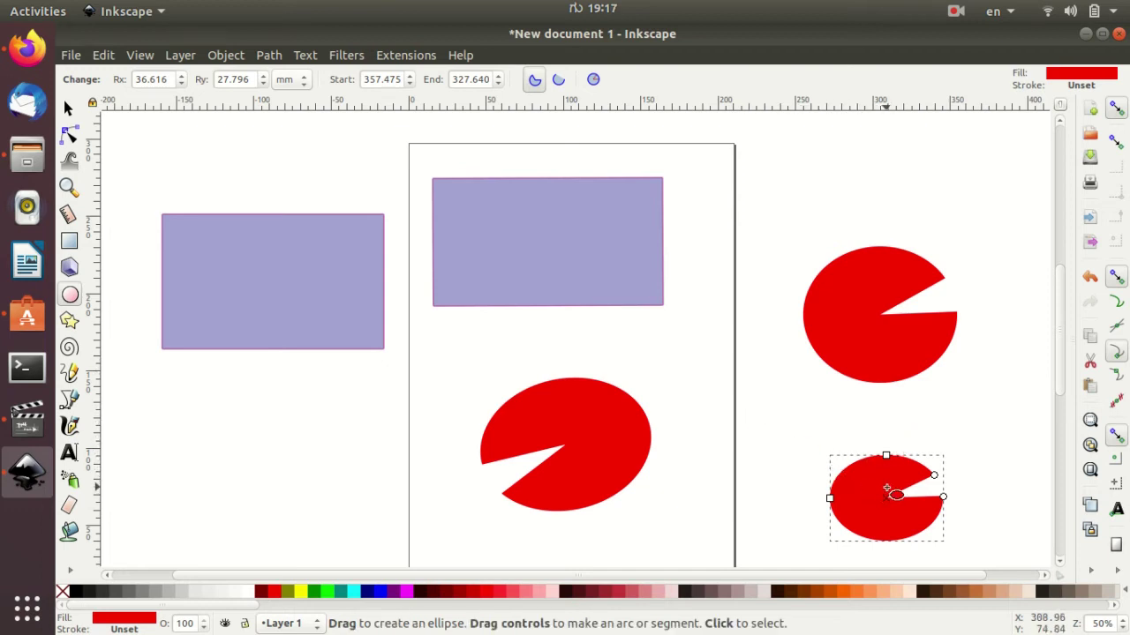
pyautogui.press('Delete')
pyautogui.click(877, 345)
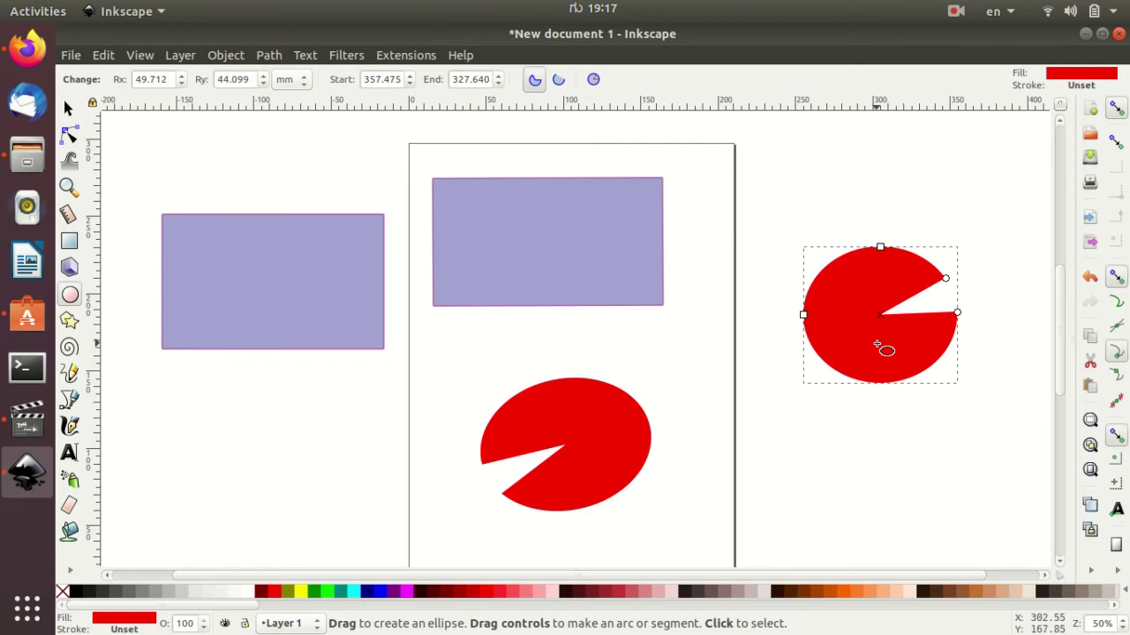
pyautogui.press('Delete')
# - Draw a star right of the page, reduce it to a 3-corner triangle and shorten it slightly
pyautogui.click(69, 321)
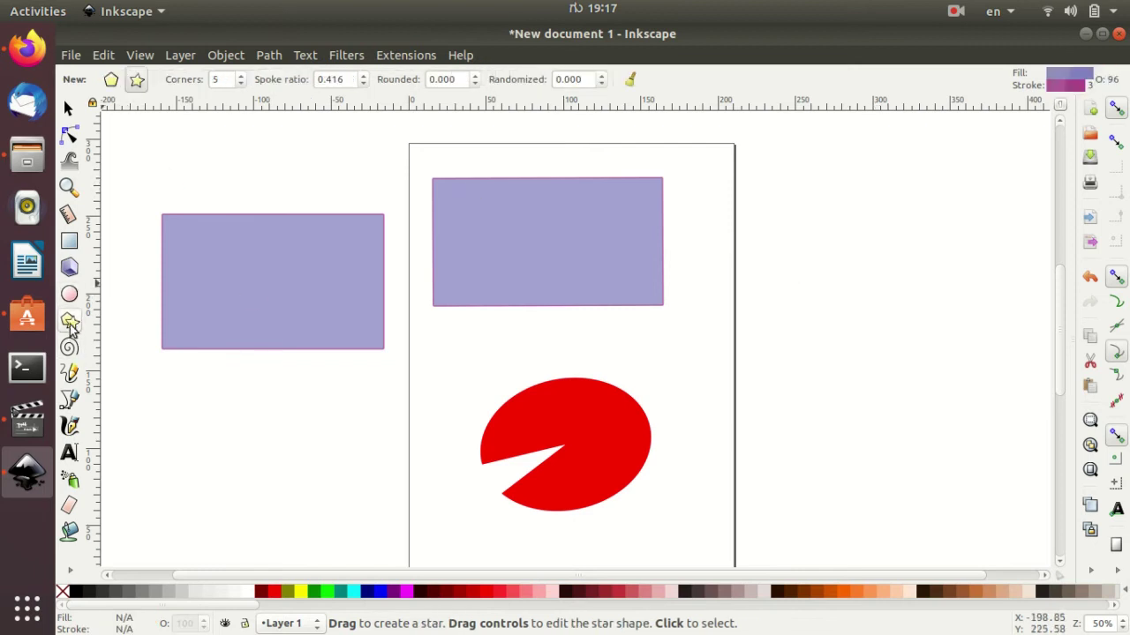
pyautogui.moveTo(816, 242); pyautogui.dragTo(932, 319)
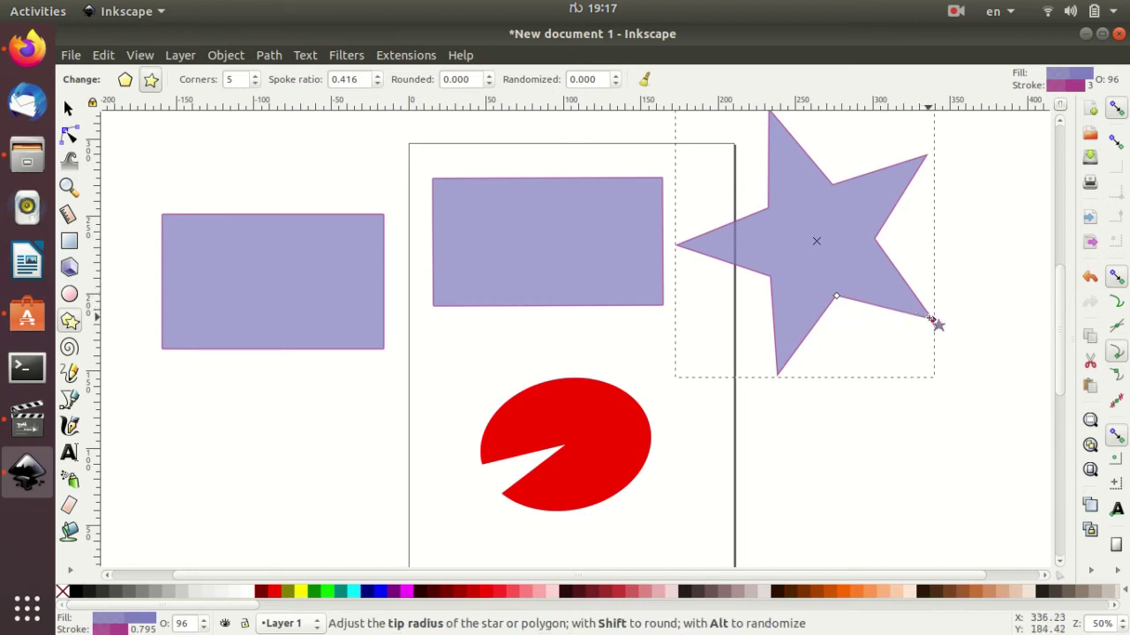
pyautogui.click(254, 85)
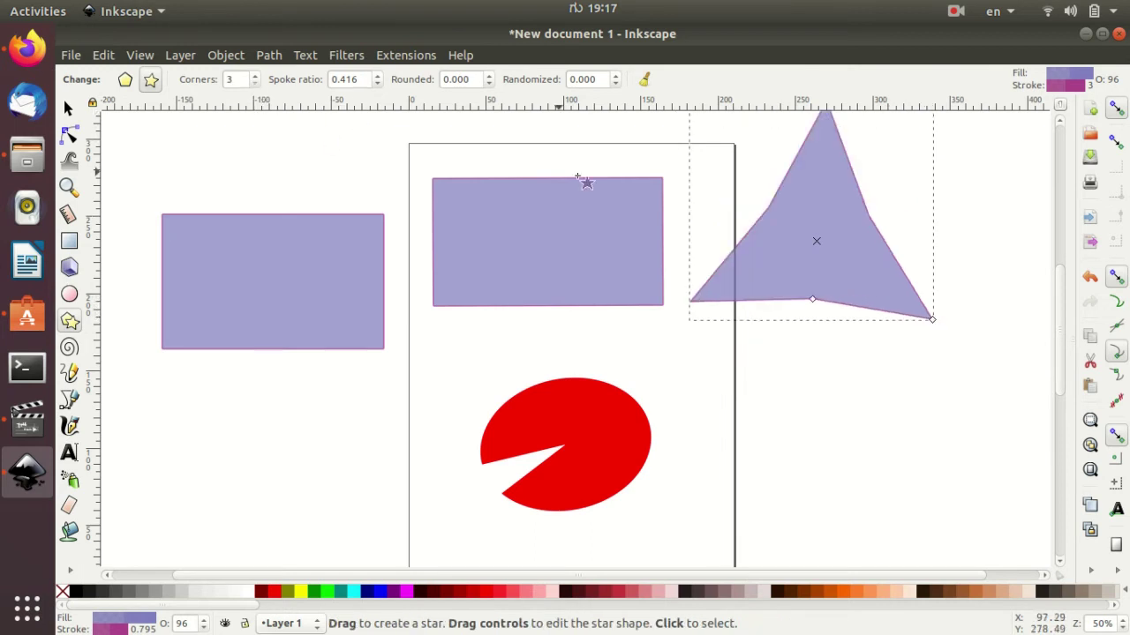
pyautogui.moveTo(811, 301); pyautogui.dragTo(813, 314)
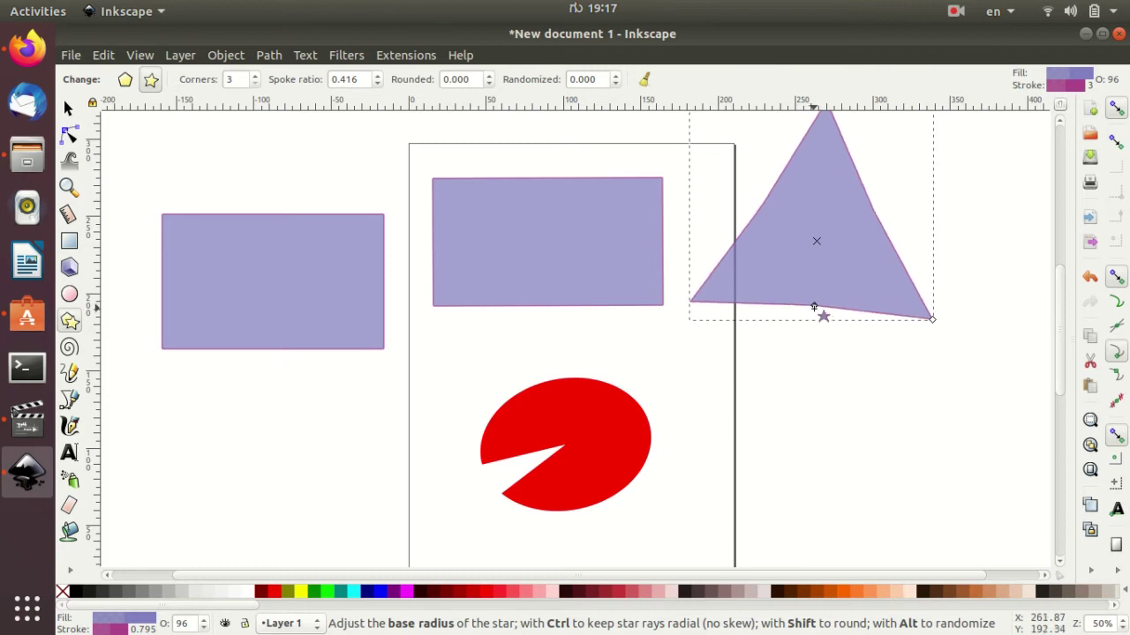
pyautogui.scroll(1, 847, 344)
pyautogui.scroll(1, 872, 371)
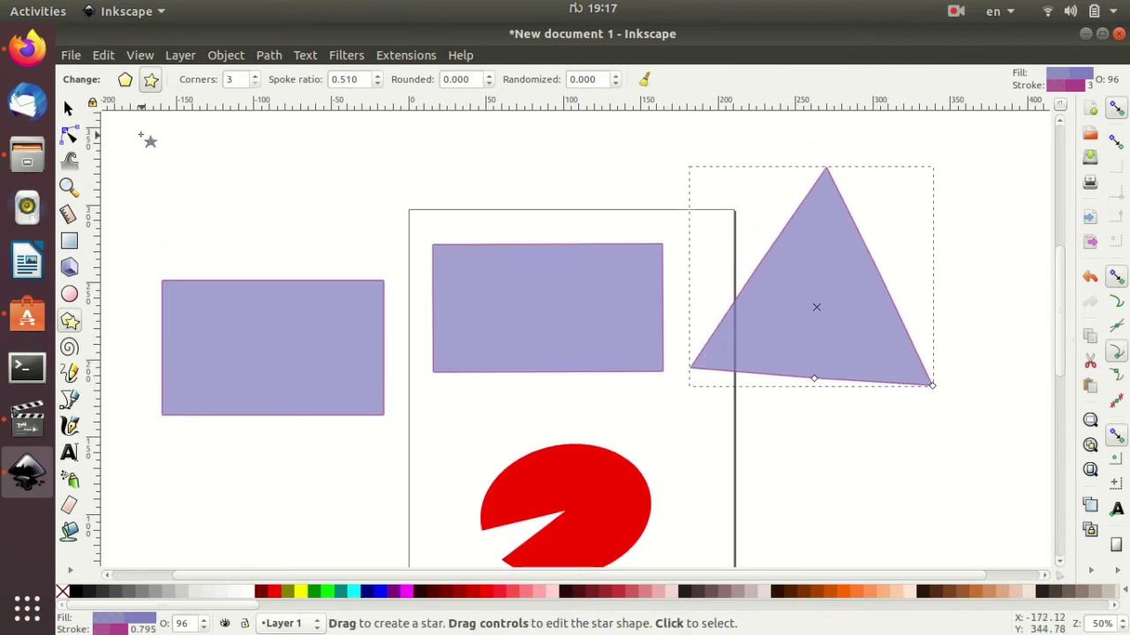
pyautogui.click(69, 108)
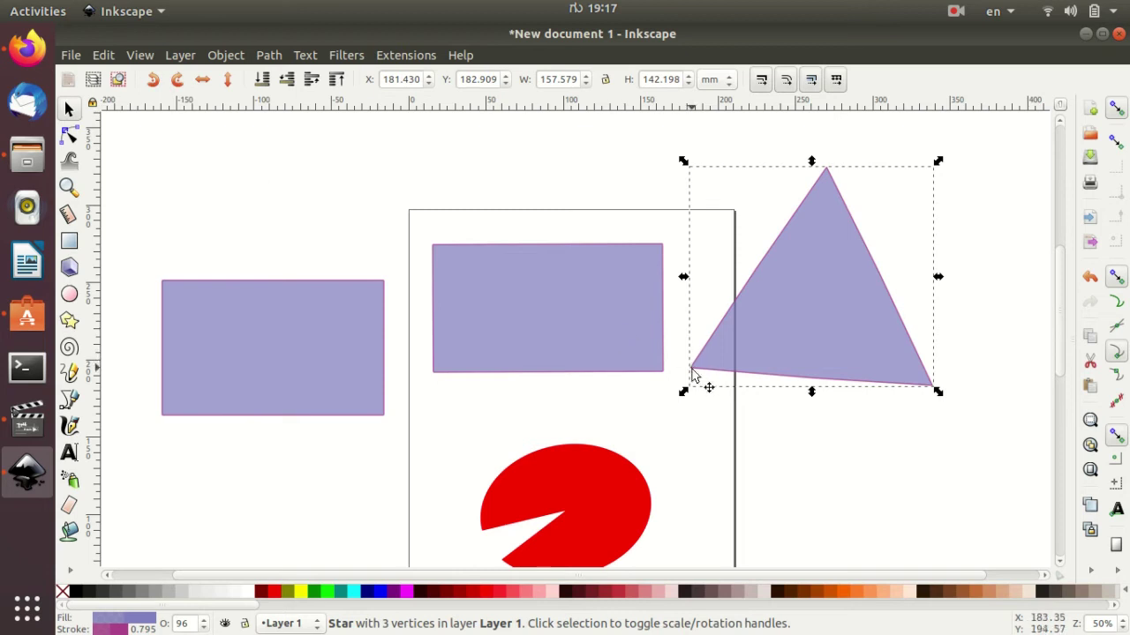
pyautogui.moveTo(693, 375)
pyautogui.mouseDown()
pyautogui.moveTo(680, 399)
pyautogui.moveTo(728, 382)
pyautogui.mouseUp()
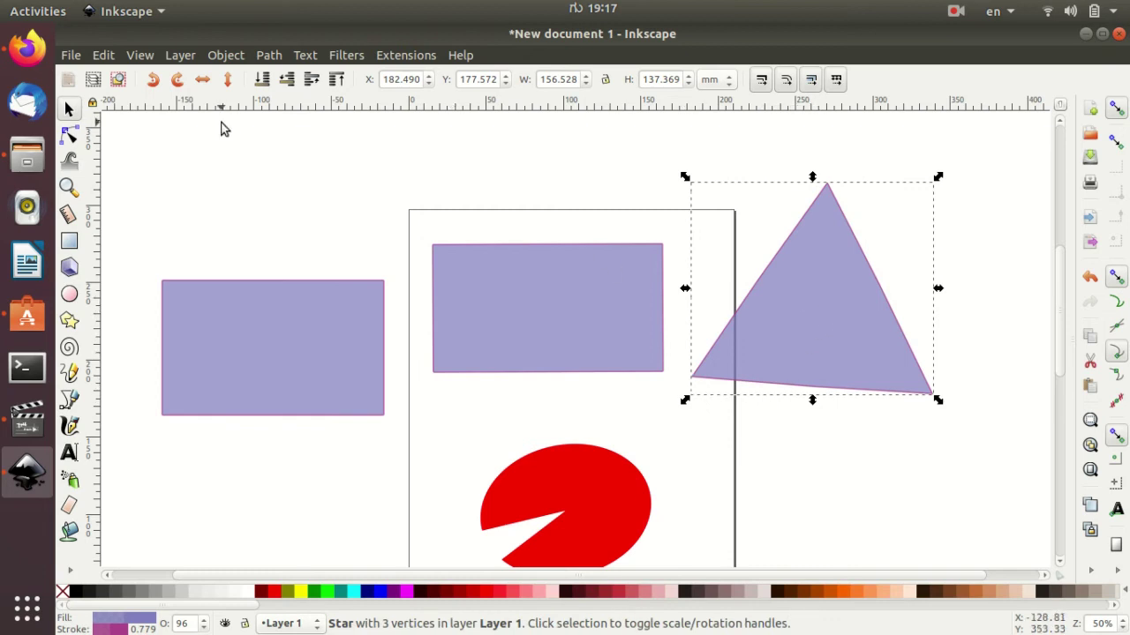
# - Raise the star to 11 corners and drag its base radius across the centre to make it spiky
pyautogui.hotkey('shift', 'F9')
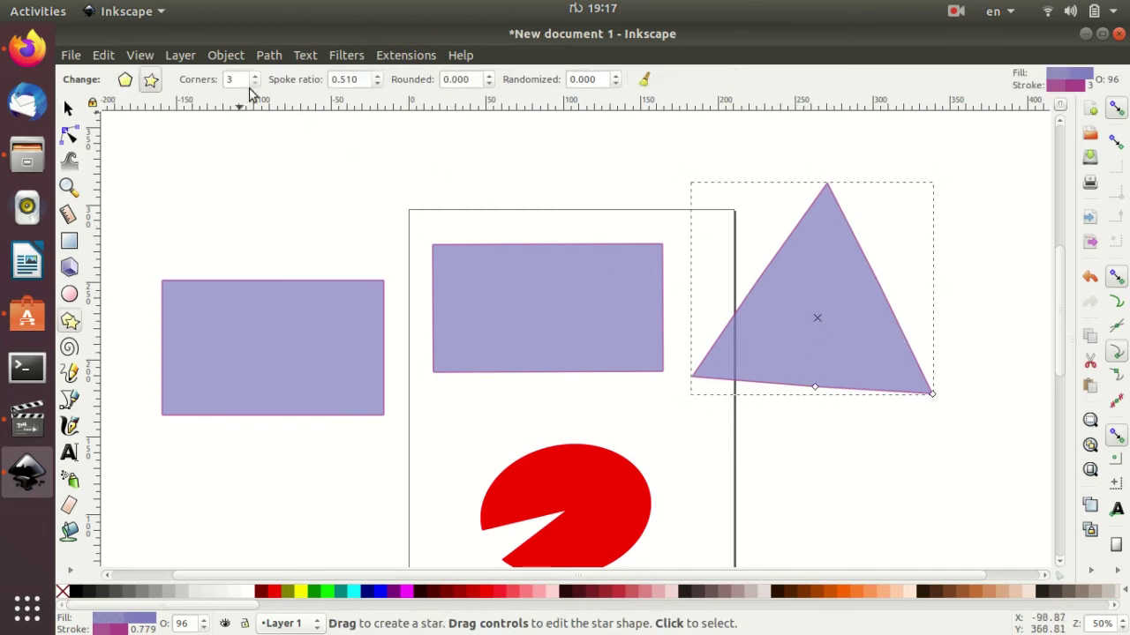
pyautogui.scroll(1, 255, 79)
pyautogui.scroll(3, 255, 78)
pyautogui.scroll(3, 254, 79)
pyautogui.scroll(1, 254, 79)
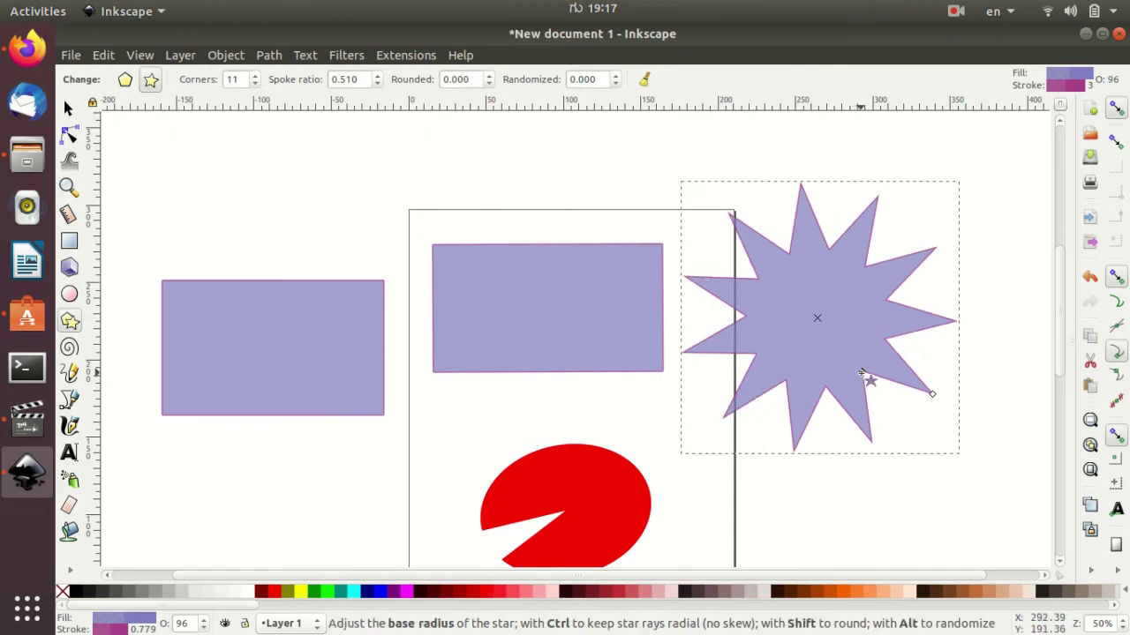
pyautogui.moveTo(862, 373)
pyautogui.mouseDown()
pyautogui.moveTo(801, 303)
pyautogui.moveTo(728, 296)
pyautogui.moveTo(710, 314)
pyautogui.moveTo(706, 293)
pyautogui.mouseUp()
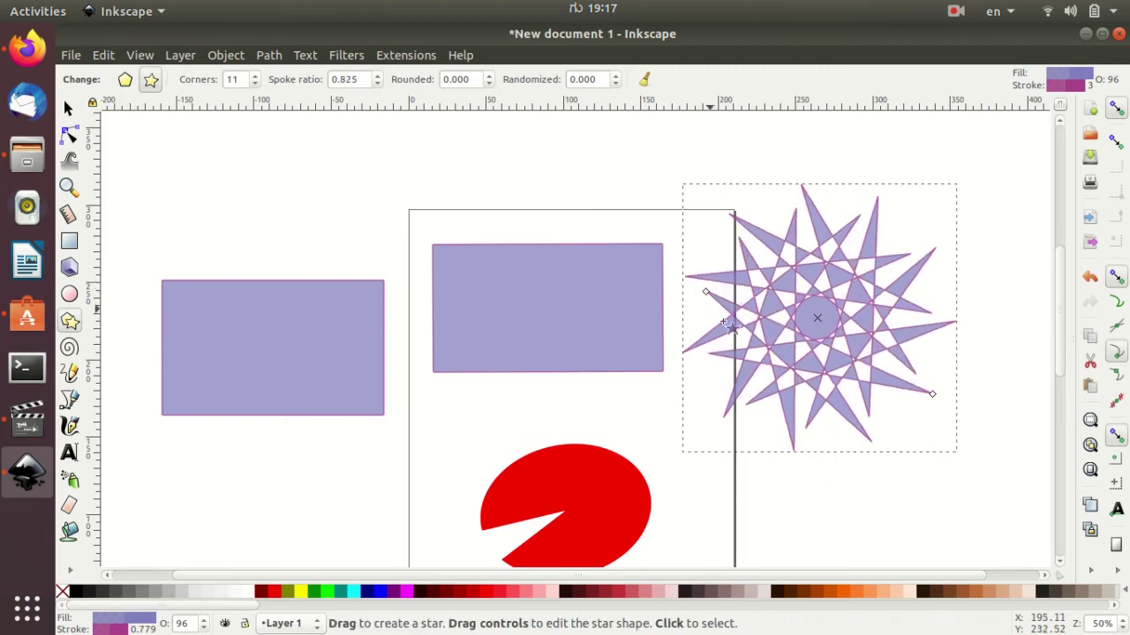
pyautogui.click(70, 347)
pyautogui.moveTo(218, 159)
pyautogui.mouseDown()
pyautogui.moveTo(290, 215)
pyautogui.moveTo(268, 181)
pyautogui.mouseUp()
pyautogui.scroll(1, 270, 185)
pyautogui.scroll(1, 276, 194)
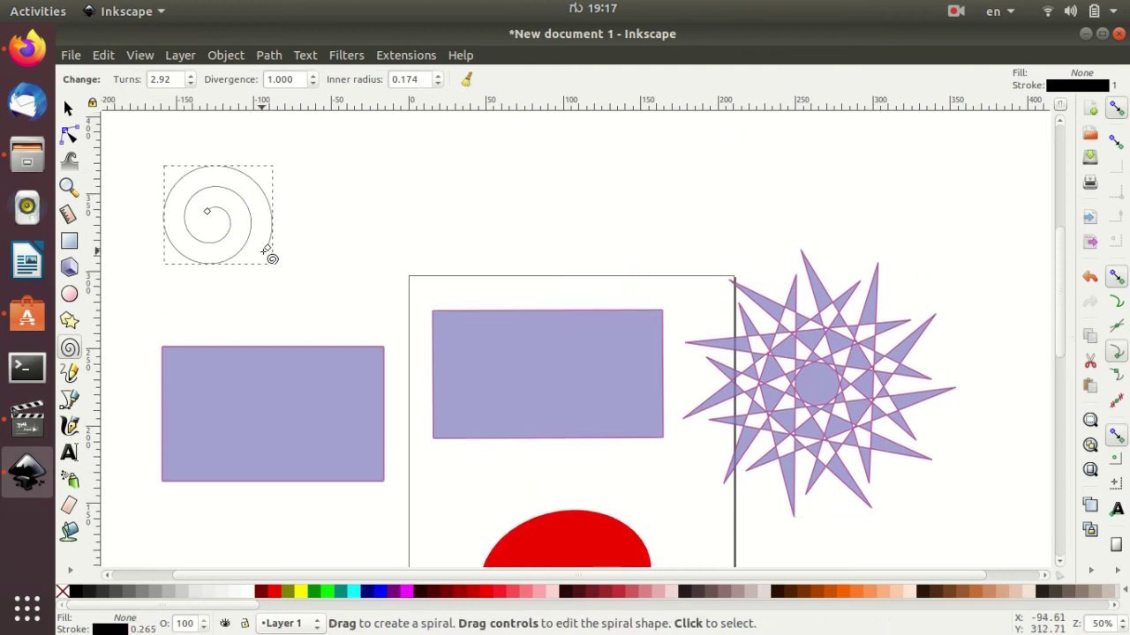
pyautogui.moveTo(268, 248)
pyautogui.mouseDown()
pyautogui.moveTo(235, 236)
pyautogui.moveTo(241, 253)
pyautogui.moveTo(159, 207)
pyautogui.moveTo(267, 202)
pyautogui.moveTo(198, 278)
pyautogui.moveTo(161, 176)
pyautogui.moveTo(297, 221)
pyautogui.moveTo(154, 260)
pyautogui.moveTo(192, 155)
pyautogui.moveTo(374, 237)
pyautogui.mouseUp()
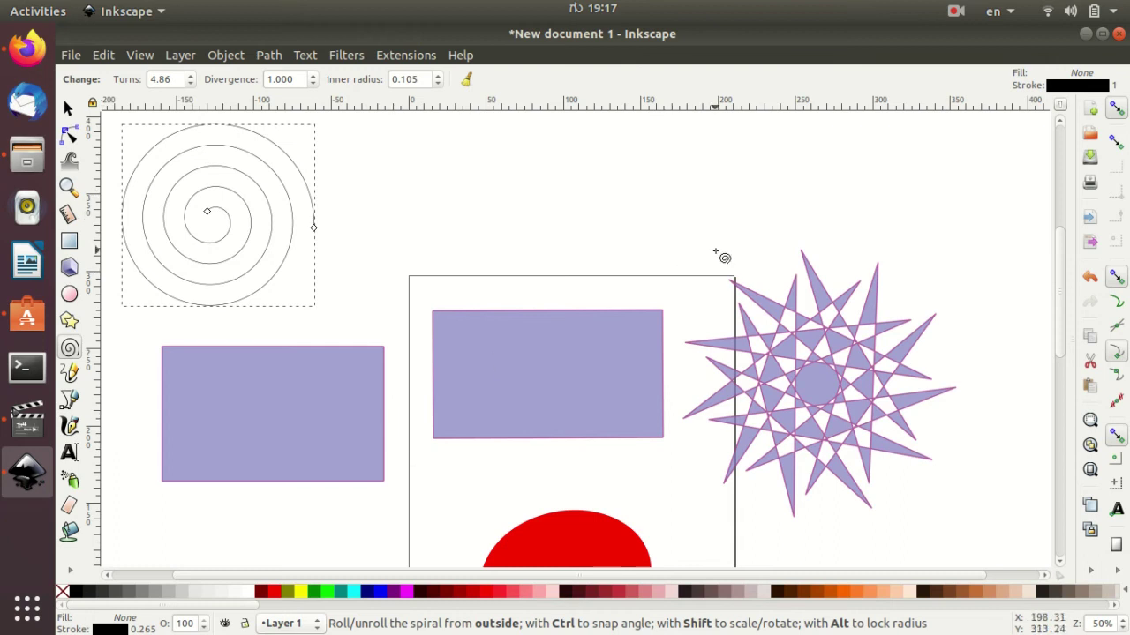
pyautogui.scroll(-1, 719, 264)
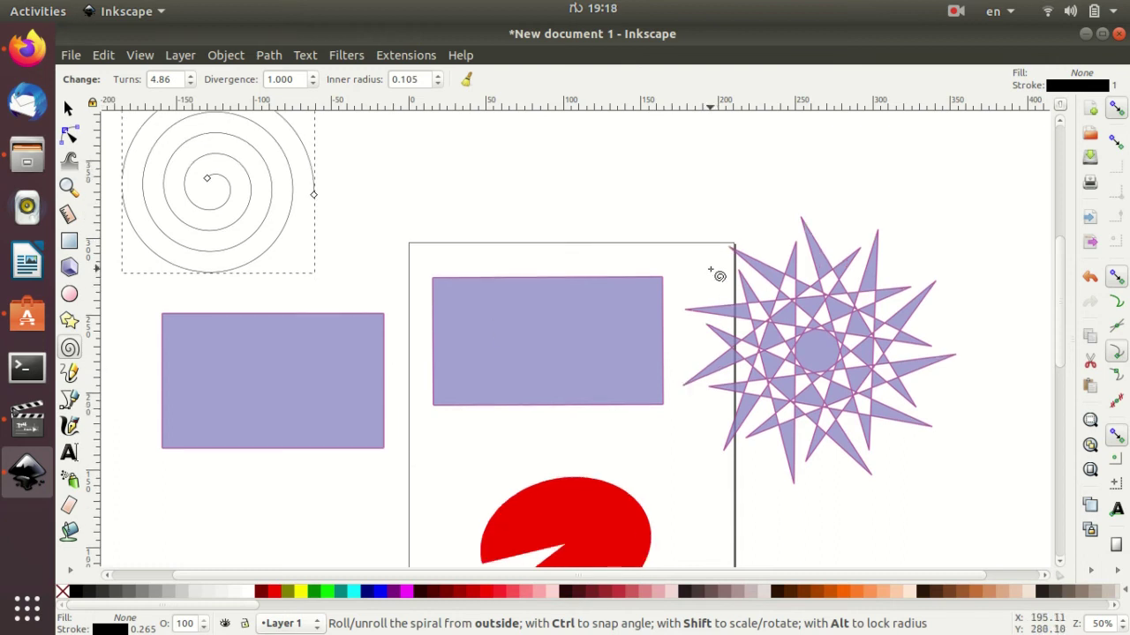
pyautogui.scroll(-1, 719, 275)
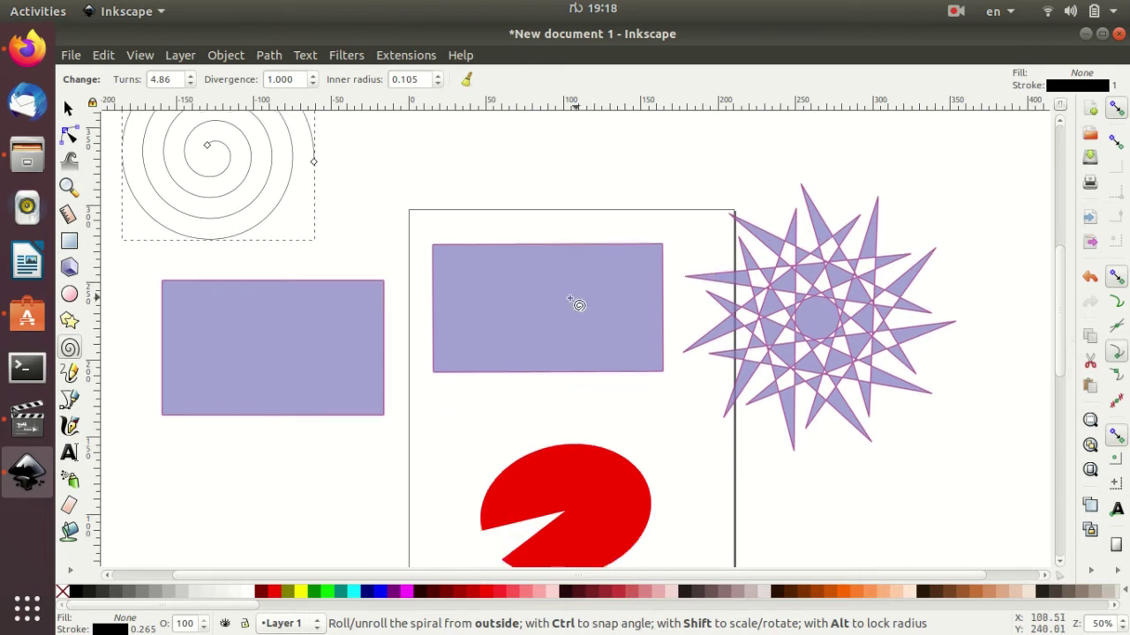
pyautogui.click(67, 110)
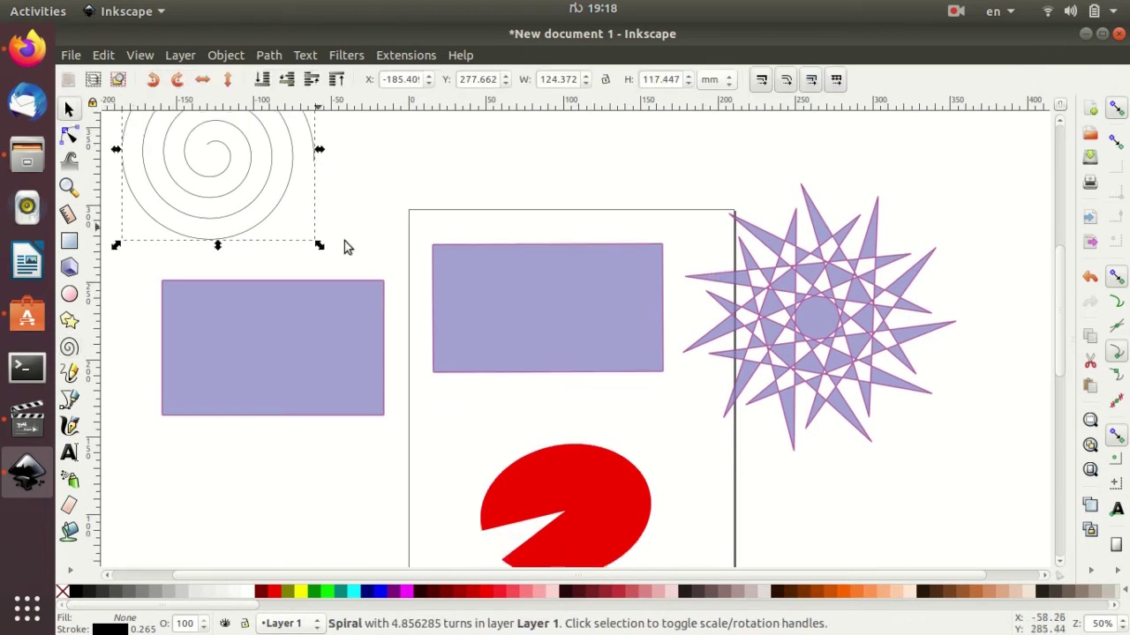
pyautogui.click(604, 327)
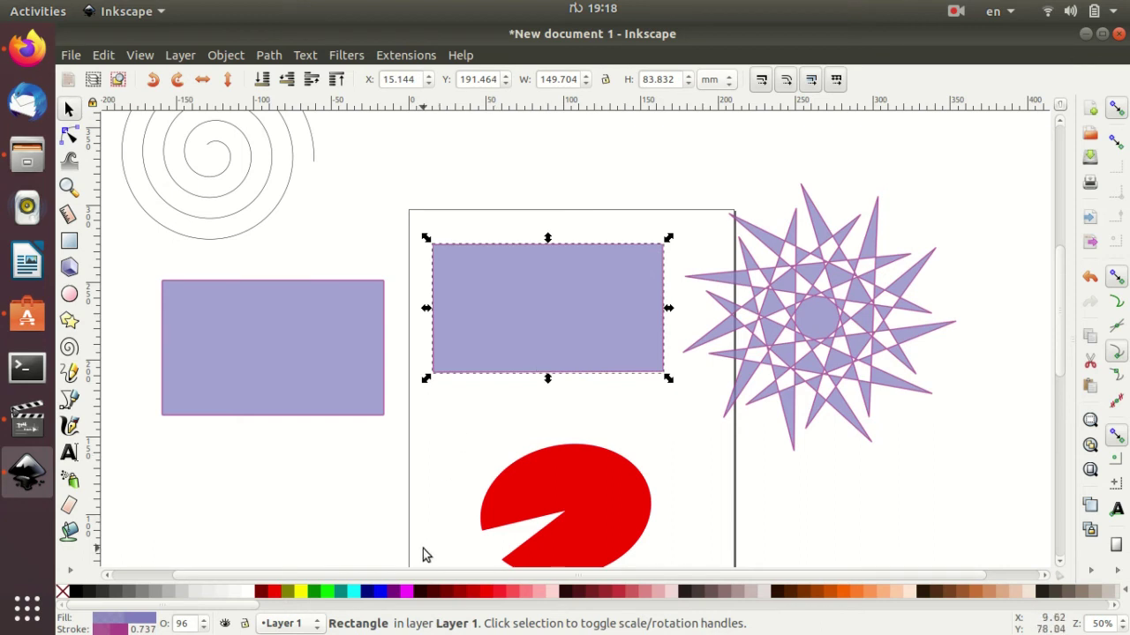
pyautogui.scroll(-1, 423, 549)
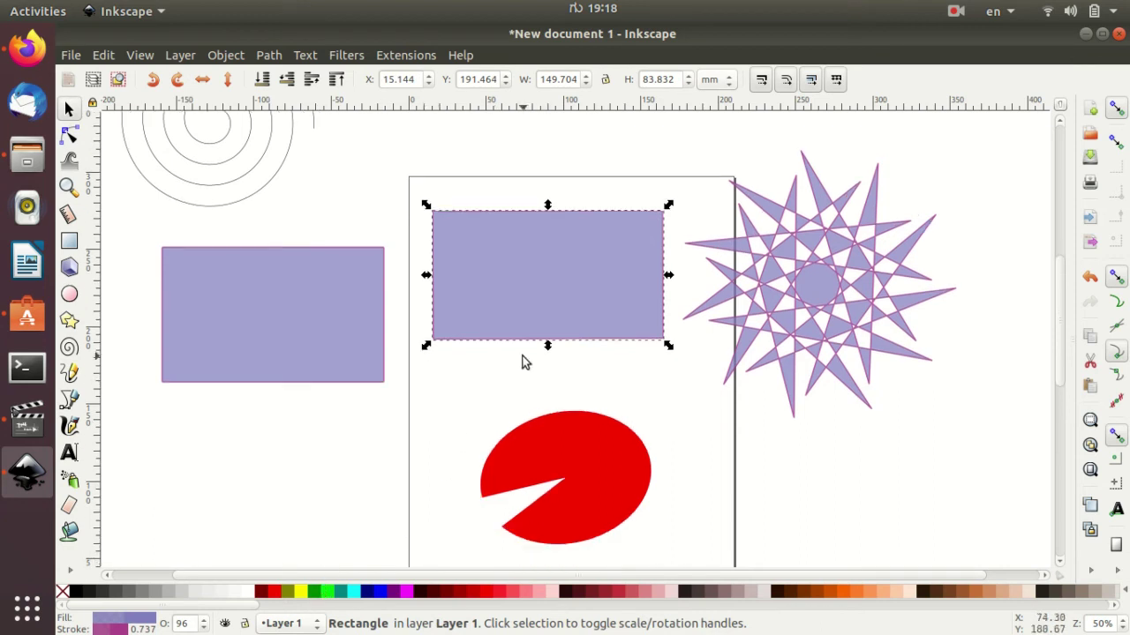
pyautogui.scroll(2, 434, 319)
pyautogui.click(217, 186)
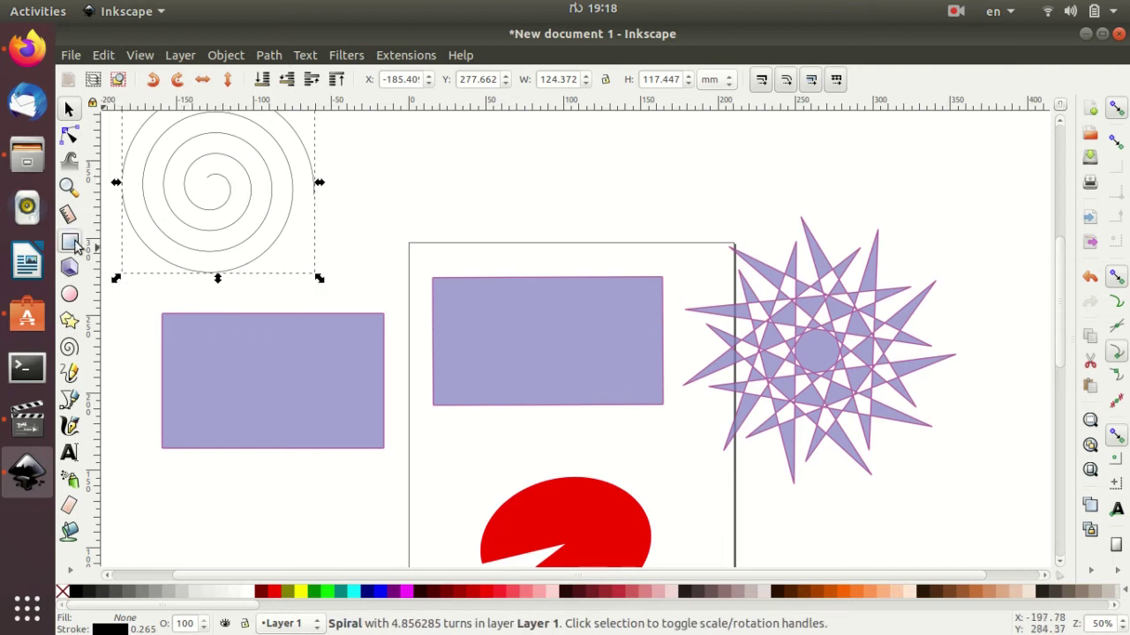
pyautogui.click(71, 242)
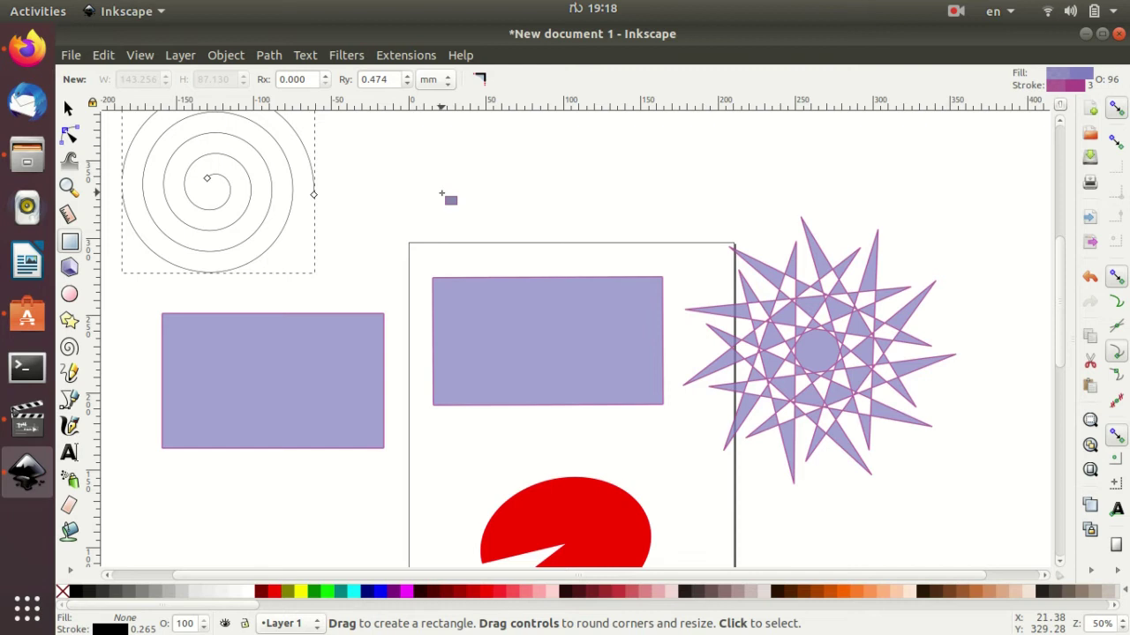
pyautogui.press('Escape')
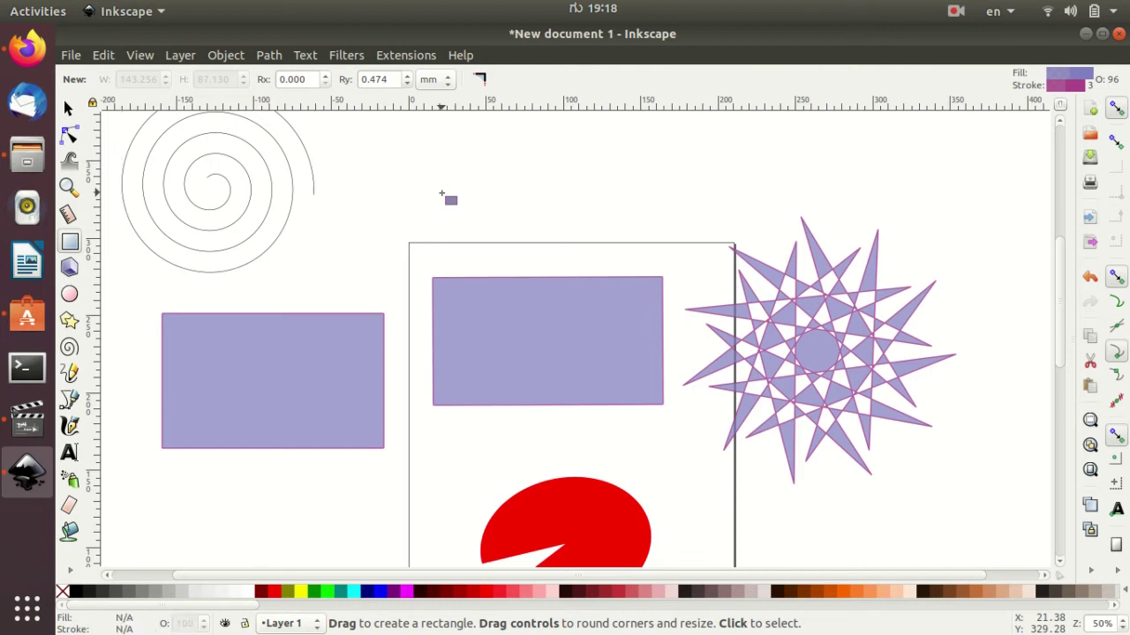
pyautogui.press('s')
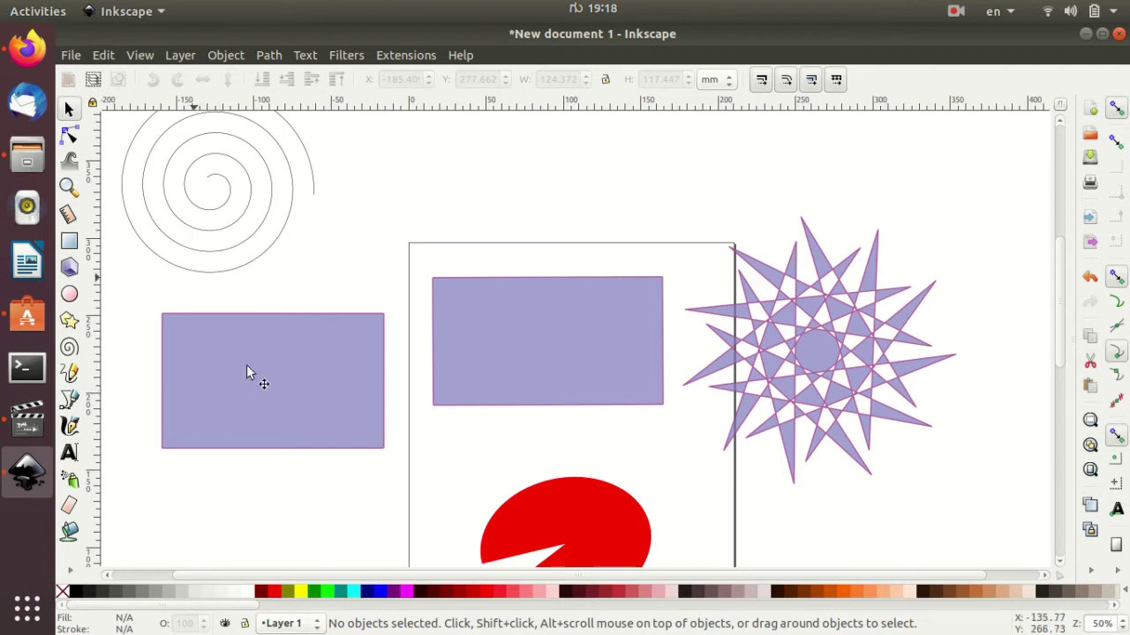
# - Fill the page rectangle blue after briefly trying fuchsia and crimson
pyautogui.click(513, 342)
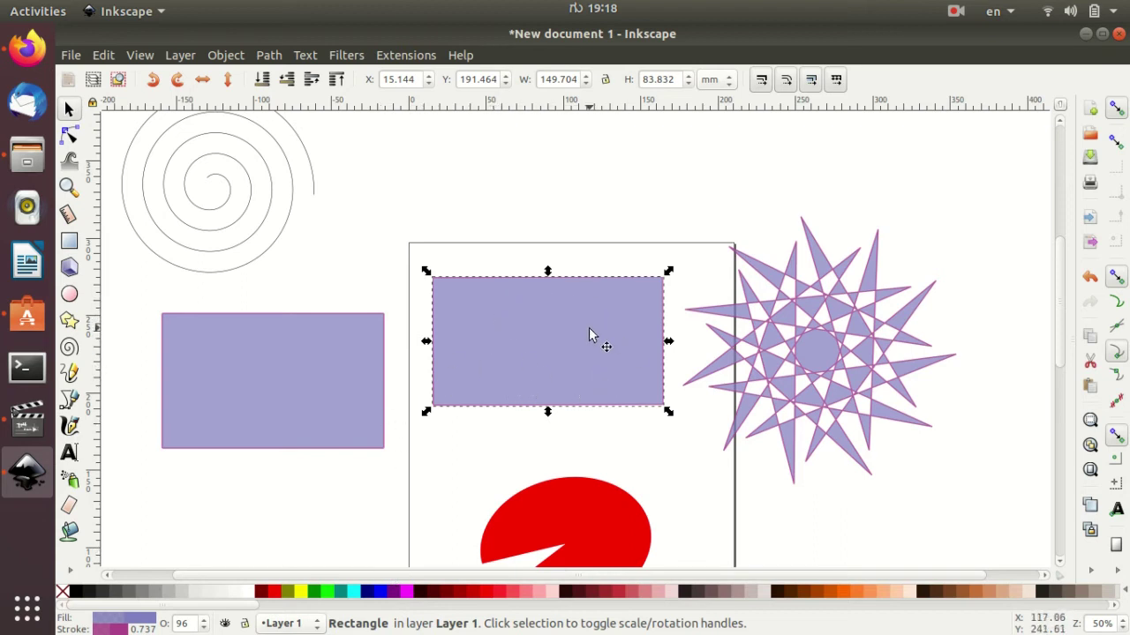
pyautogui.click(592, 266)
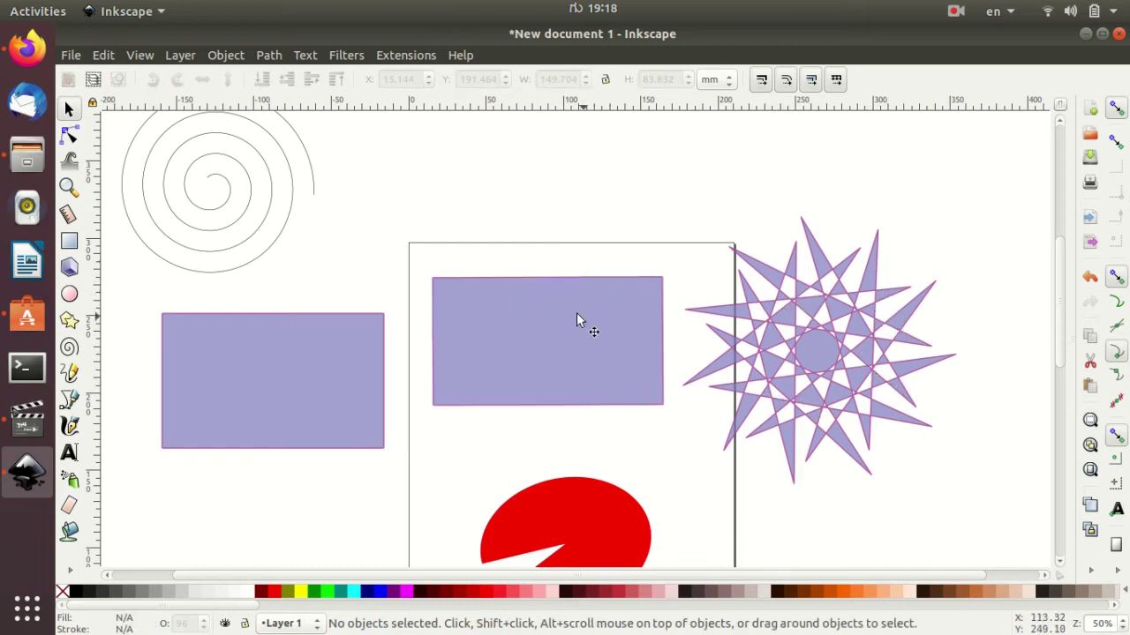
pyautogui.click(556, 355)
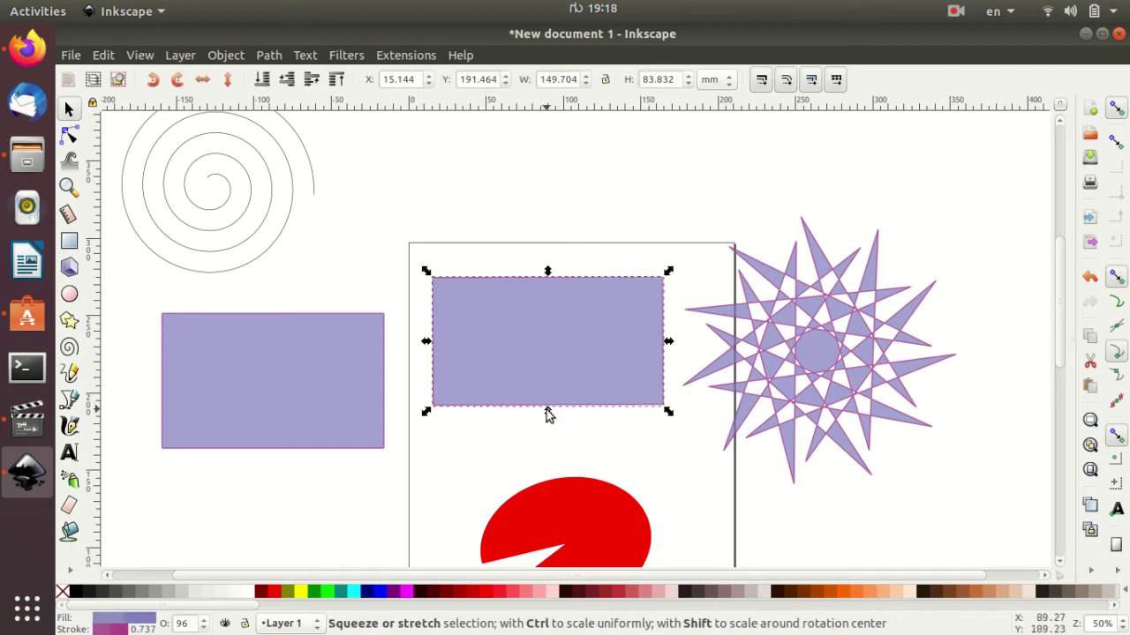
pyautogui.click(408, 597)
pyautogui.click(468, 598)
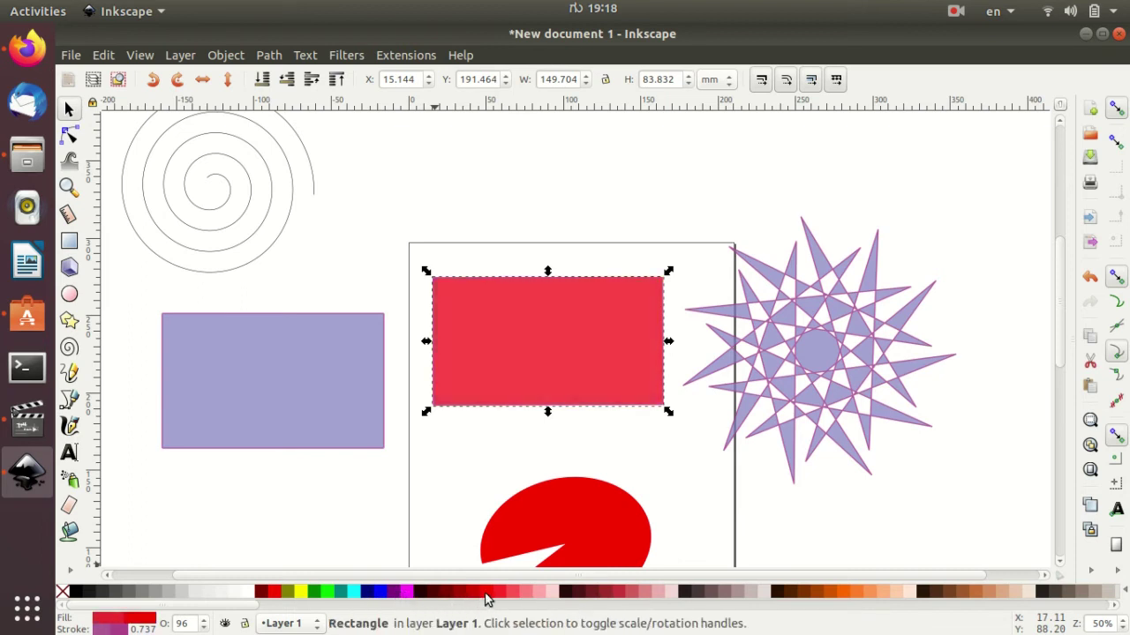
pyautogui.click(382, 597)
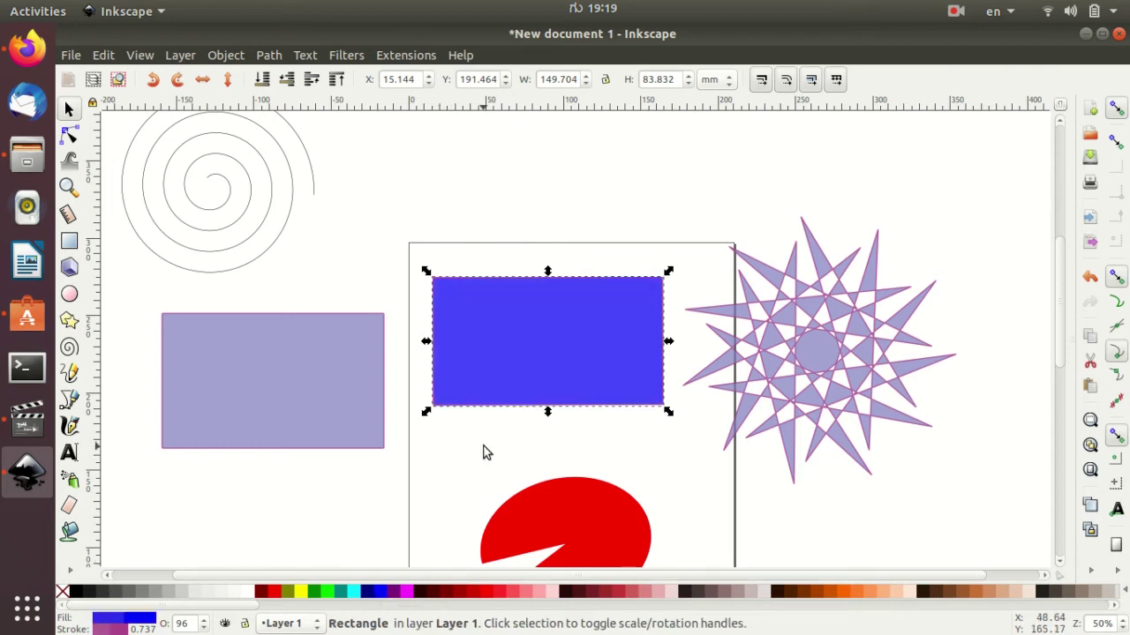
# - Give the blue rectangle a red outline
pyautogui.click(633, 225)
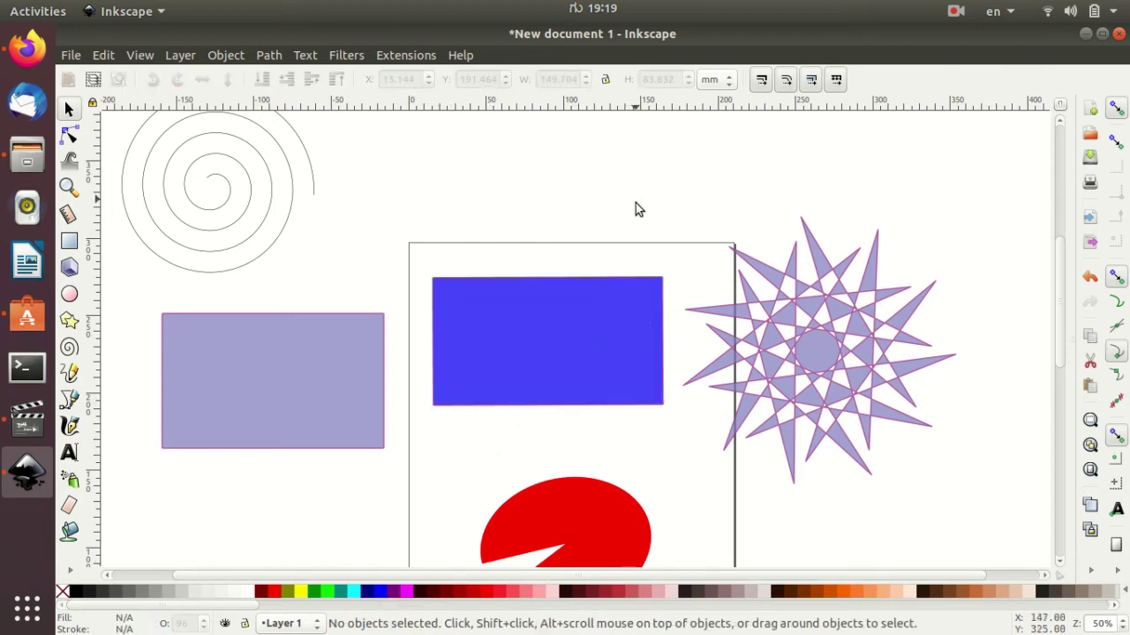
pyautogui.click(619, 327)
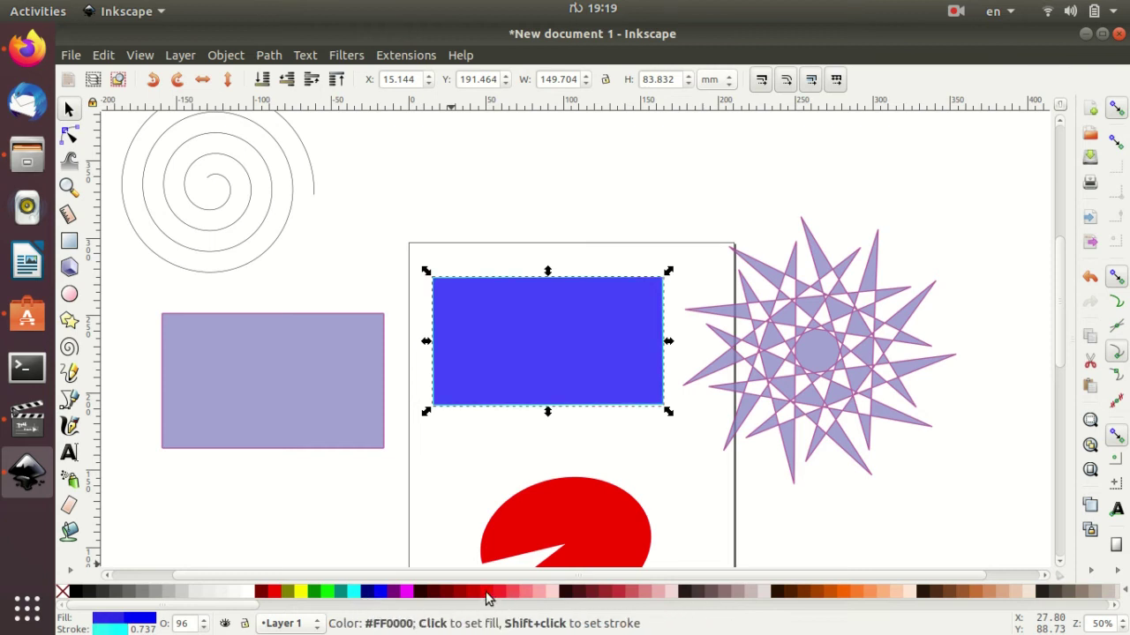
pyautogui.keyDown('shift'); pyautogui.click(490, 592); pyautogui.keyUp('shift')
pyautogui.click(642, 432)
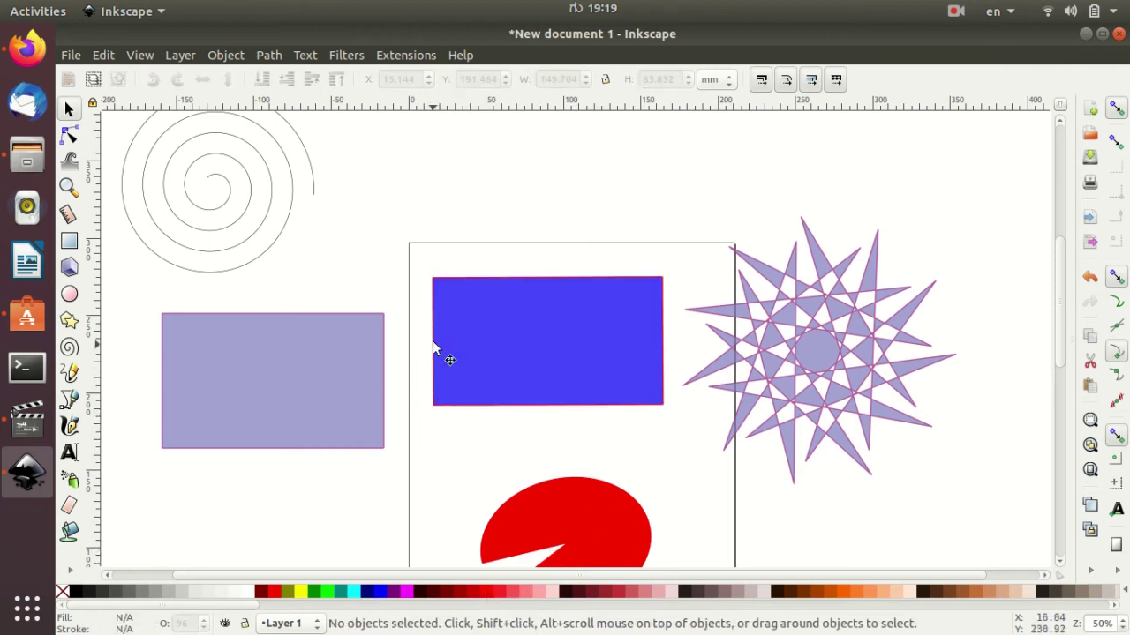
# - Fill the upper-left spiral with Aqua from the palette
pyautogui.keyDown('ctrl'); pyautogui.scroll(2, 662, 335); pyautogui.keyUp('ctrl')
pyautogui.keyDown('ctrl'); pyautogui.scroll(2, 666, 340); pyautogui.keyUp('ctrl')
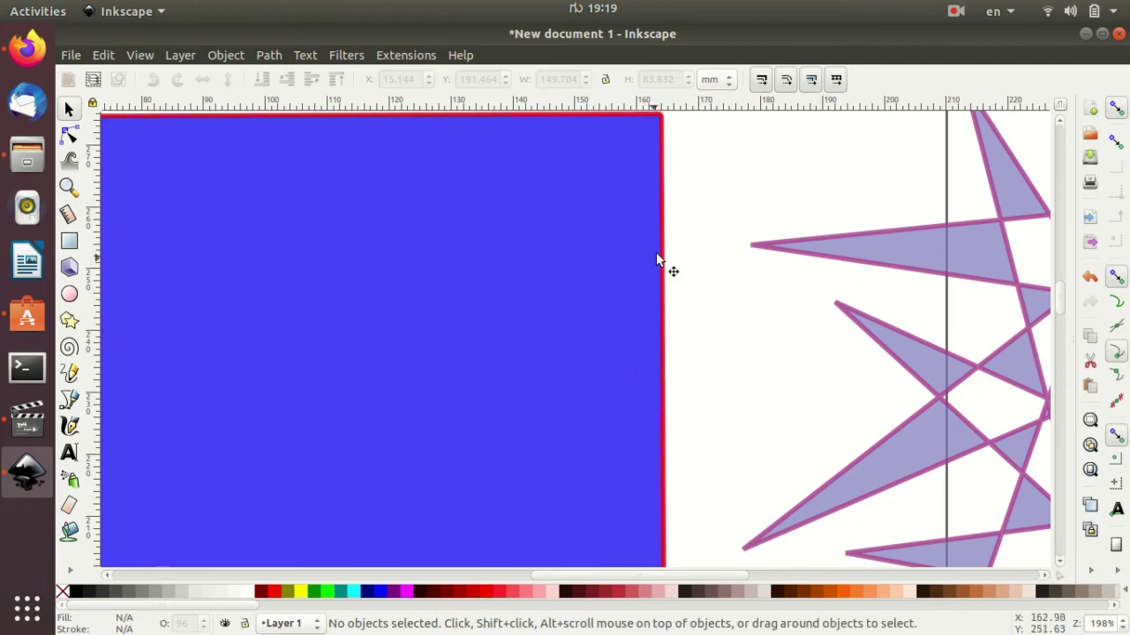
pyautogui.keyDown('ctrl'); pyautogui.scroll(-1, 678, 422); pyautogui.keyUp('ctrl')
pyautogui.keyDown('ctrl'); pyautogui.scroll(-2, 680, 424); pyautogui.keyUp('ctrl')
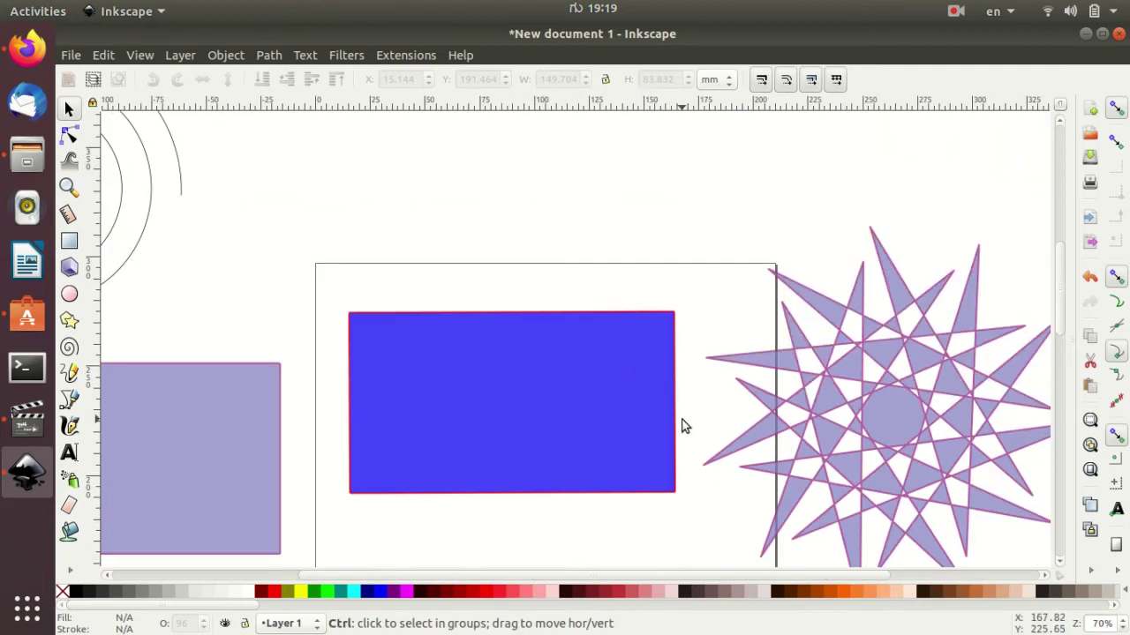
pyautogui.keyDown('ctrl'); pyautogui.scroll(-1, 482, 330); pyautogui.keyUp('ctrl')
pyautogui.click(233, 249)
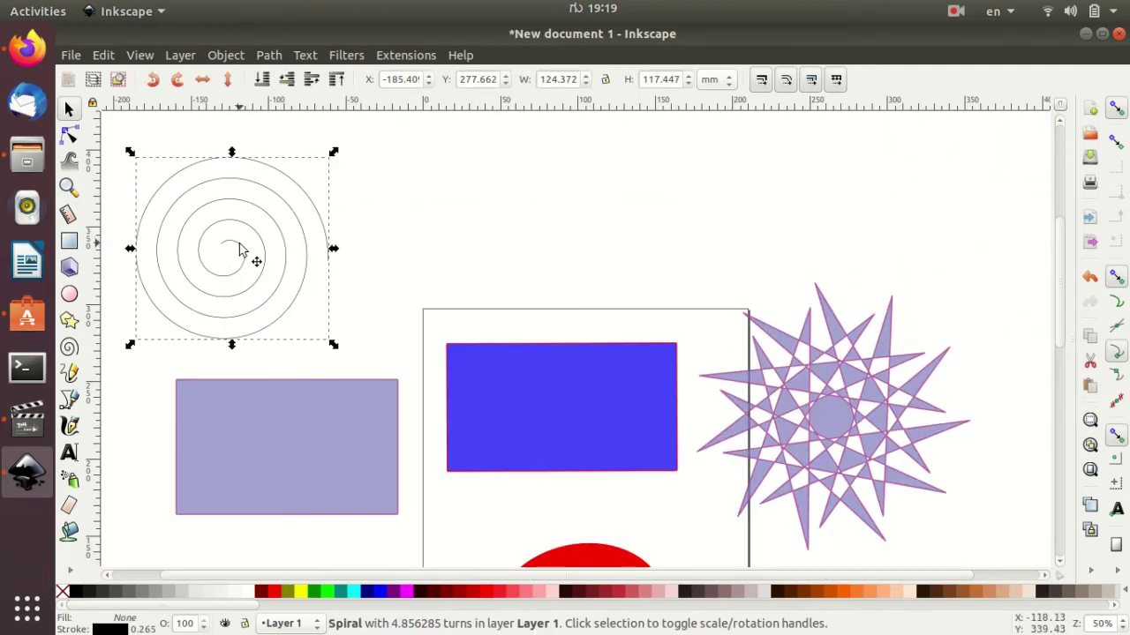
pyautogui.click(354, 591)
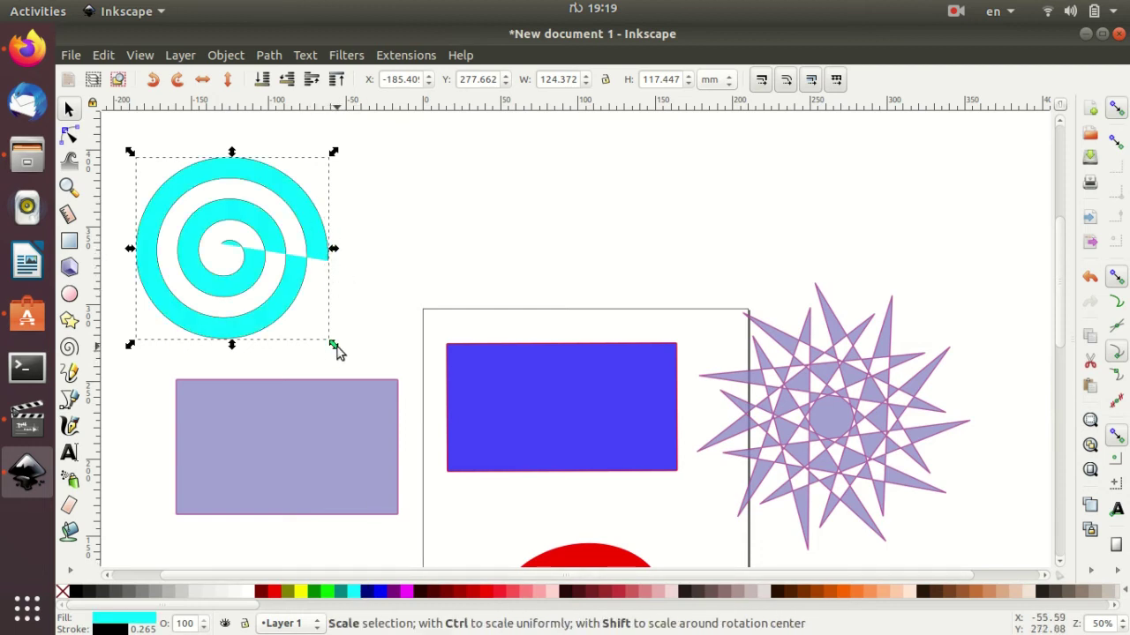
# - Resize the spiral to about 133 × 106 mm, wider and shorter
pyautogui.moveTo(337, 351); pyautogui.dragTo(319, 335)
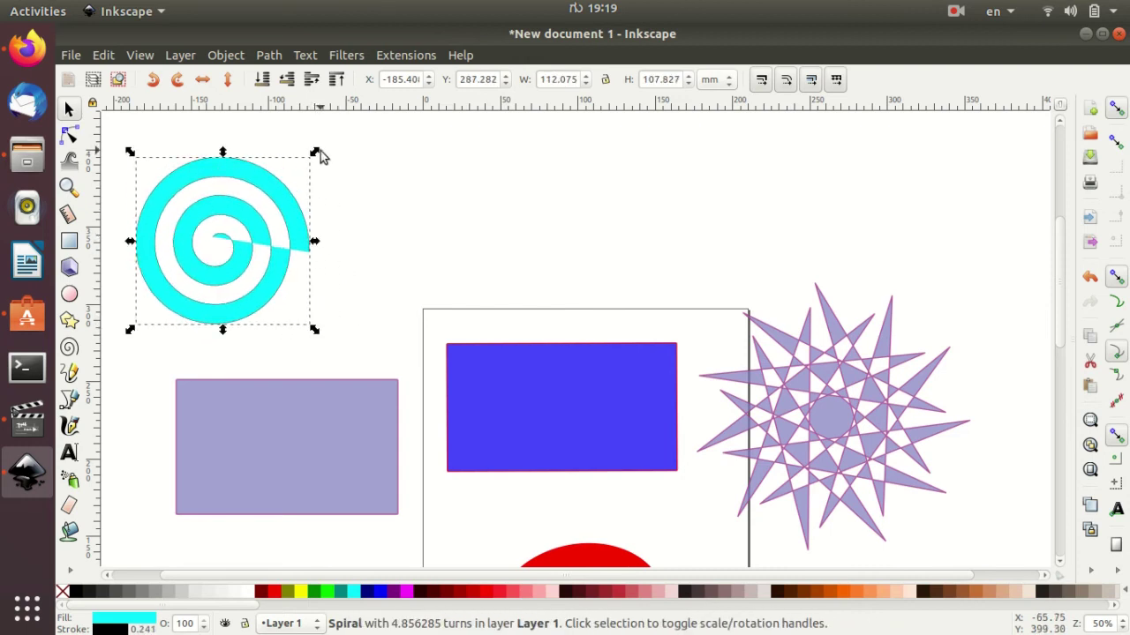
pyautogui.moveTo(316, 153)
pyautogui.mouseDown()
pyautogui.moveTo(346, 166)
pyautogui.moveTo(315, 308)
pyautogui.moveTo(215, 252)
pyautogui.moveTo(273, 205)
pyautogui.mouseUp()
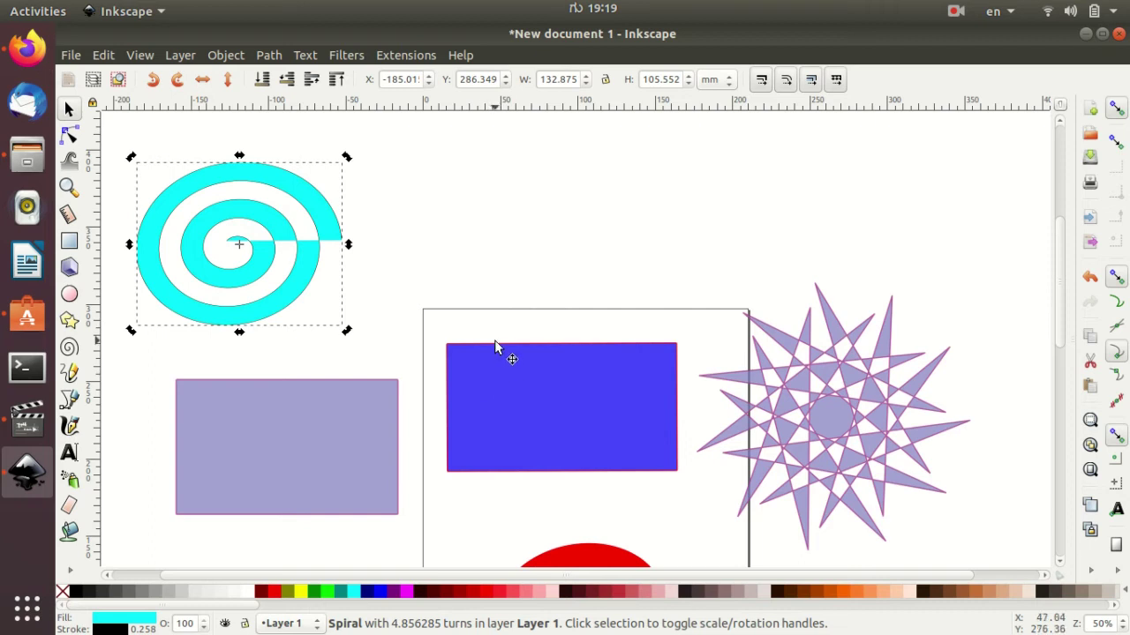
pyautogui.scroll(-2, 496, 342)
pyautogui.scroll(-2, 495, 342)
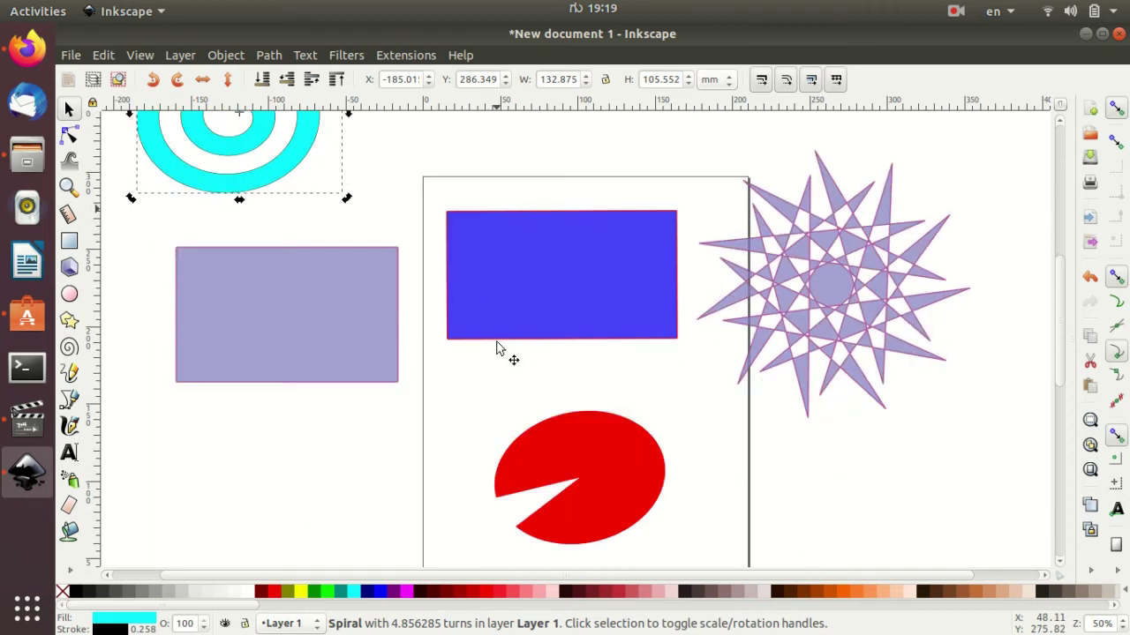
pyautogui.click(781, 297)
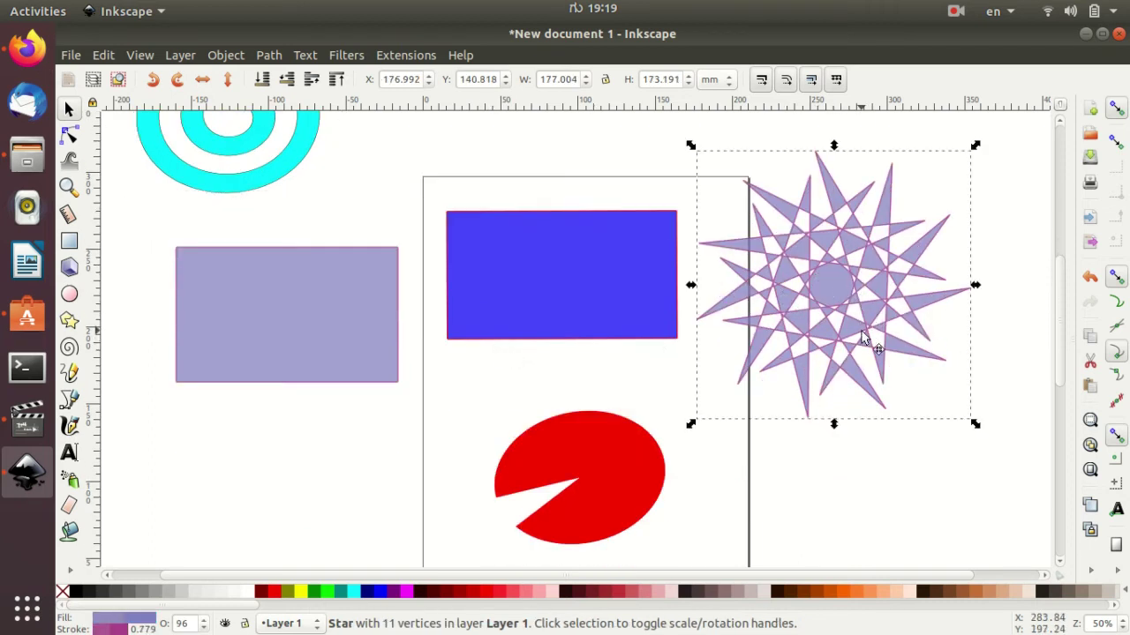
pyautogui.doubleClick(815, 242)
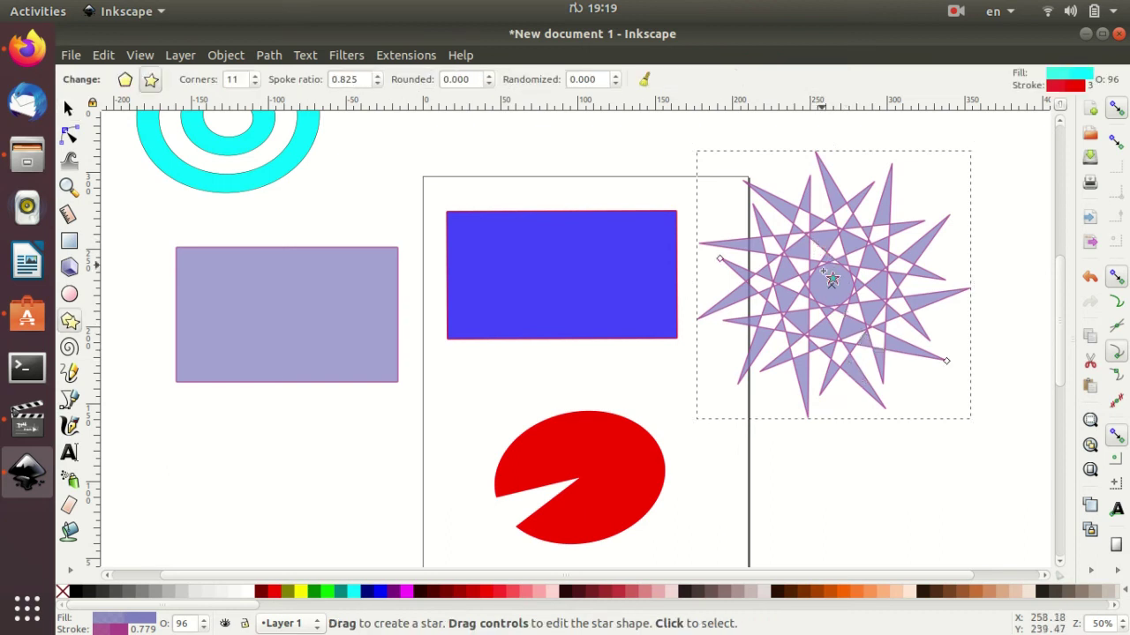
pyautogui.moveTo(946, 360); pyautogui.dragTo(864, 352)
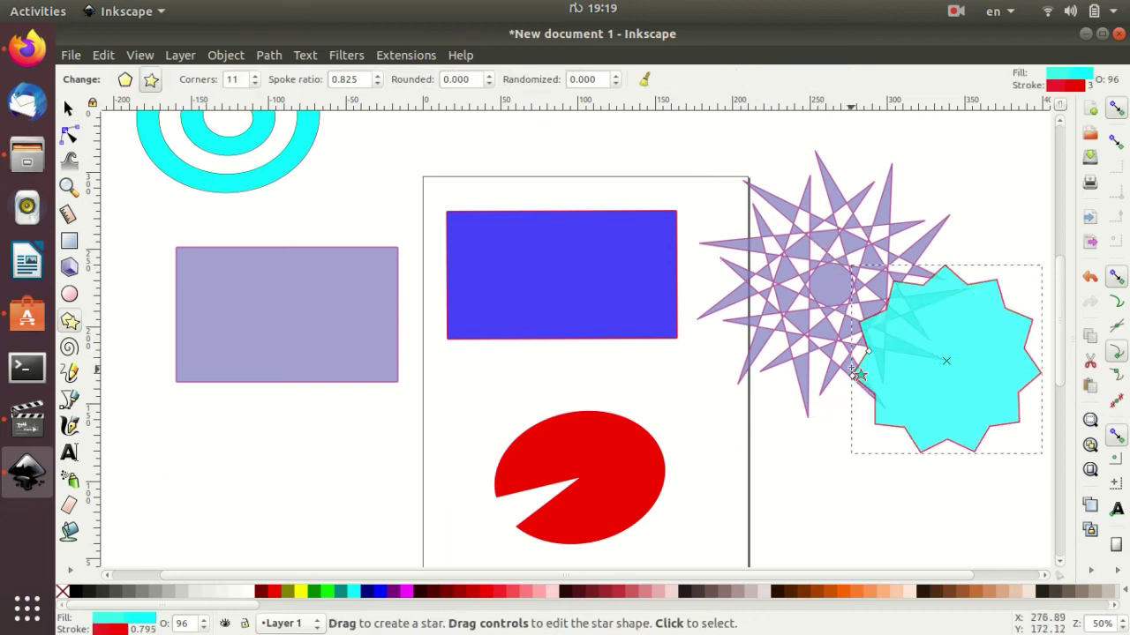
pyautogui.press('Delete')
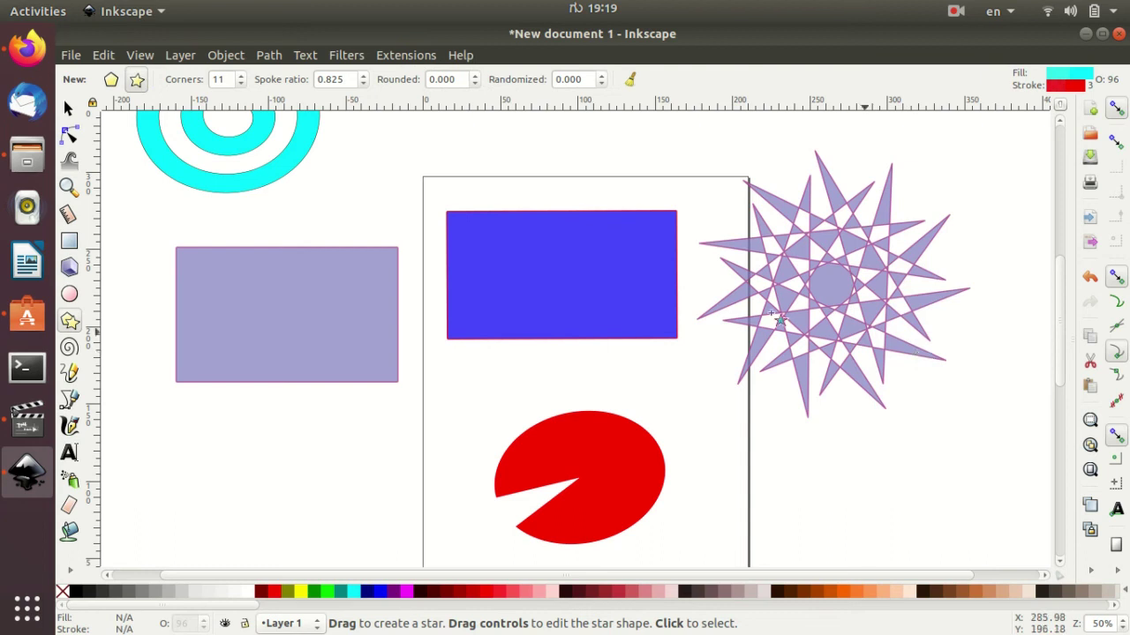
pyautogui.scroll(4, 435, 278)
pyautogui.scroll(1, 380, 221)
pyautogui.scroll(-5, 323, 181)
pyautogui.click(236, 56)
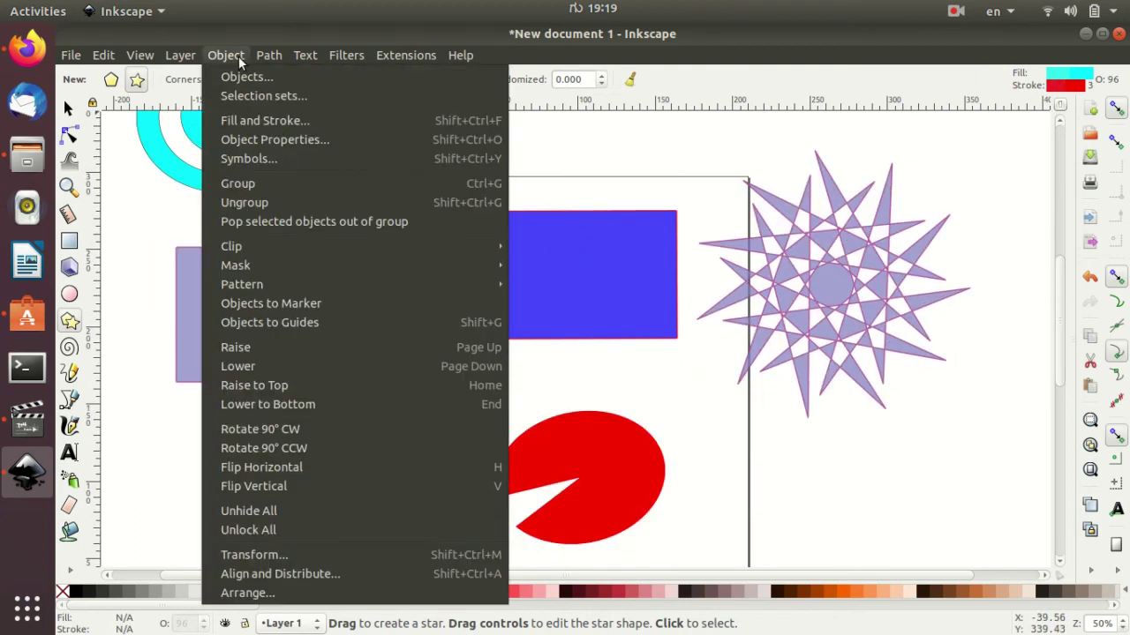
pyautogui.click(302, 120)
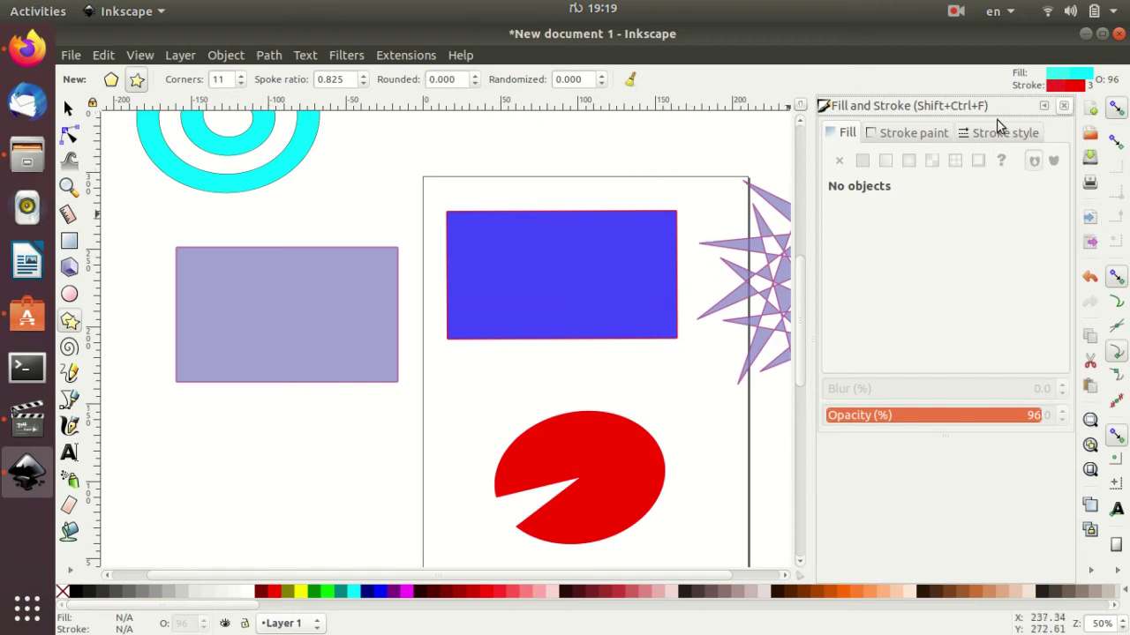
pyautogui.click(1066, 107)
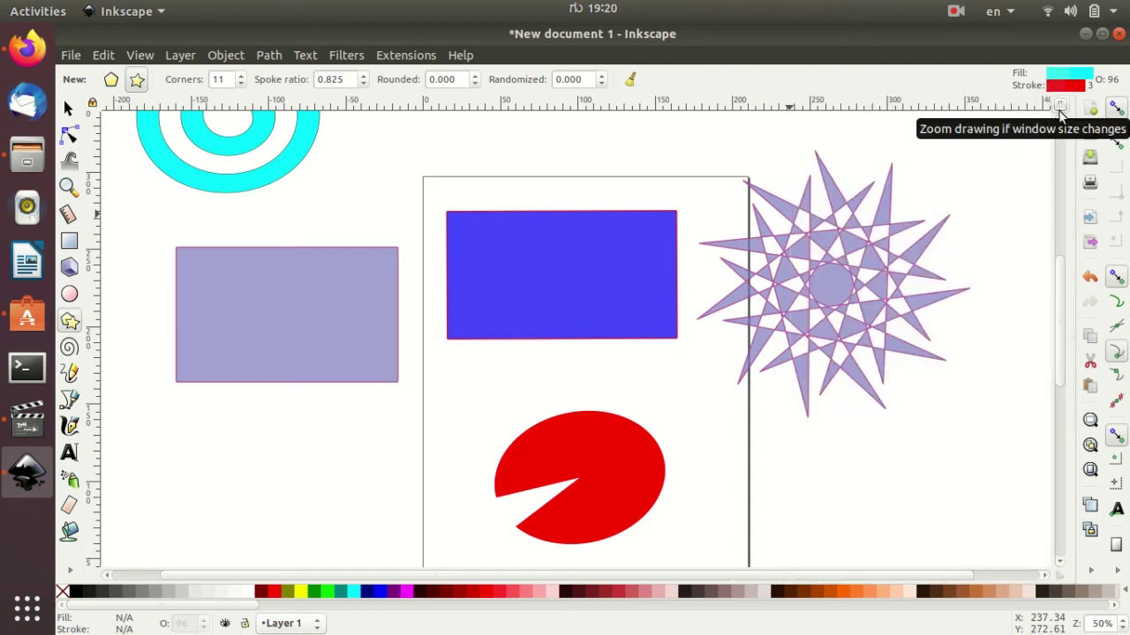
pyautogui.click(600, 268)
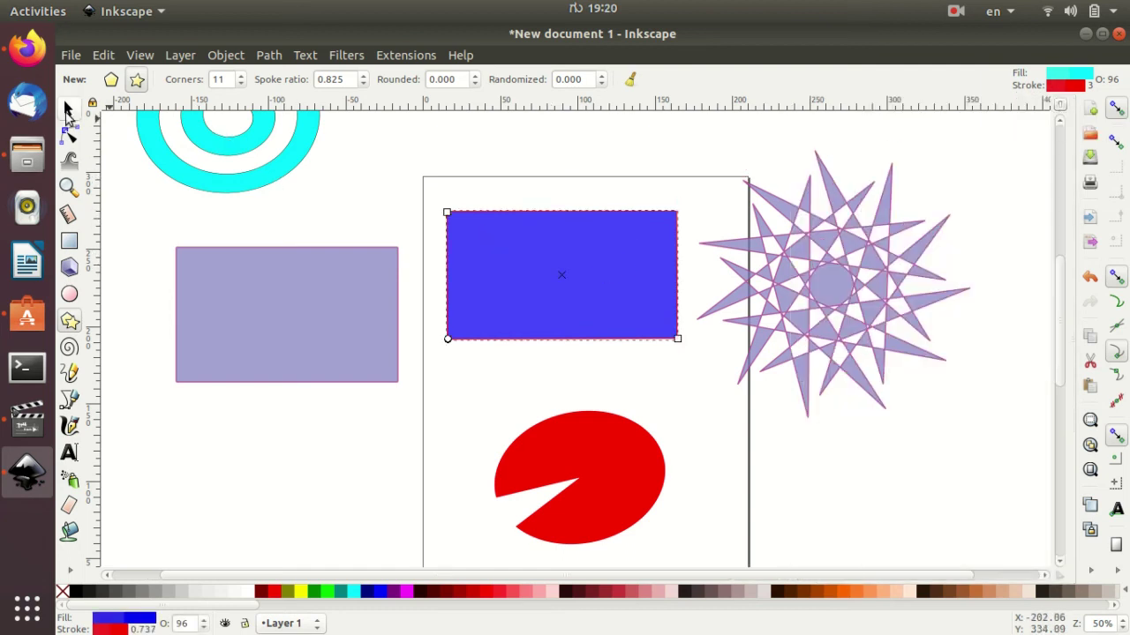
# - Open Fill and Stroke for the rectangle and try magenta and purple RGB fill values
pyautogui.click(67, 108)
pyautogui.rightClick(584, 262)
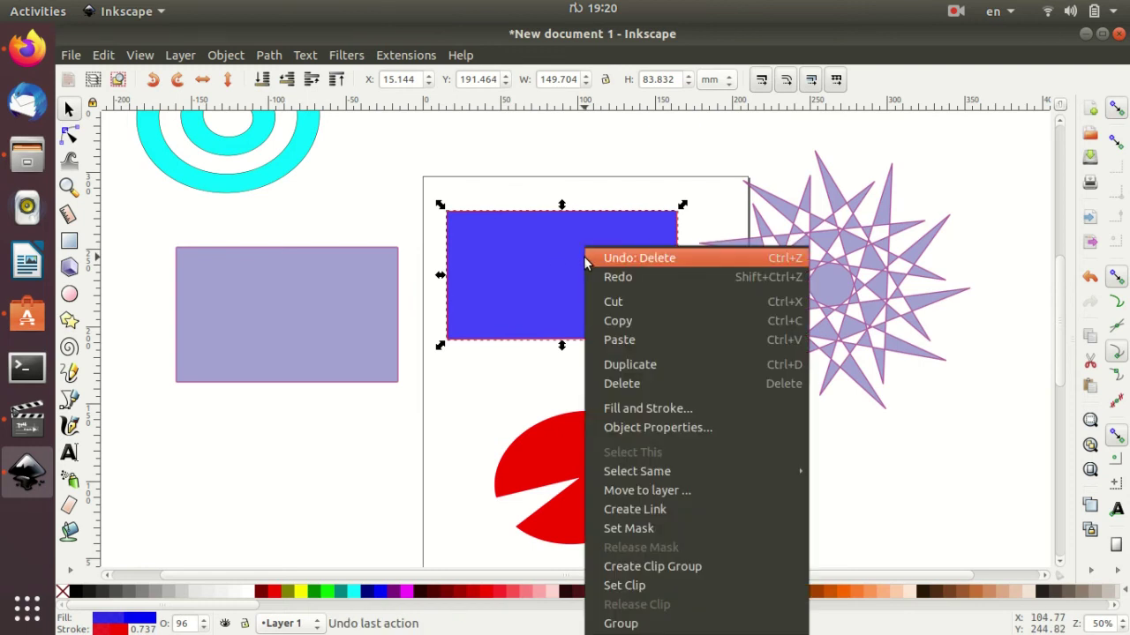
pyautogui.click(661, 411)
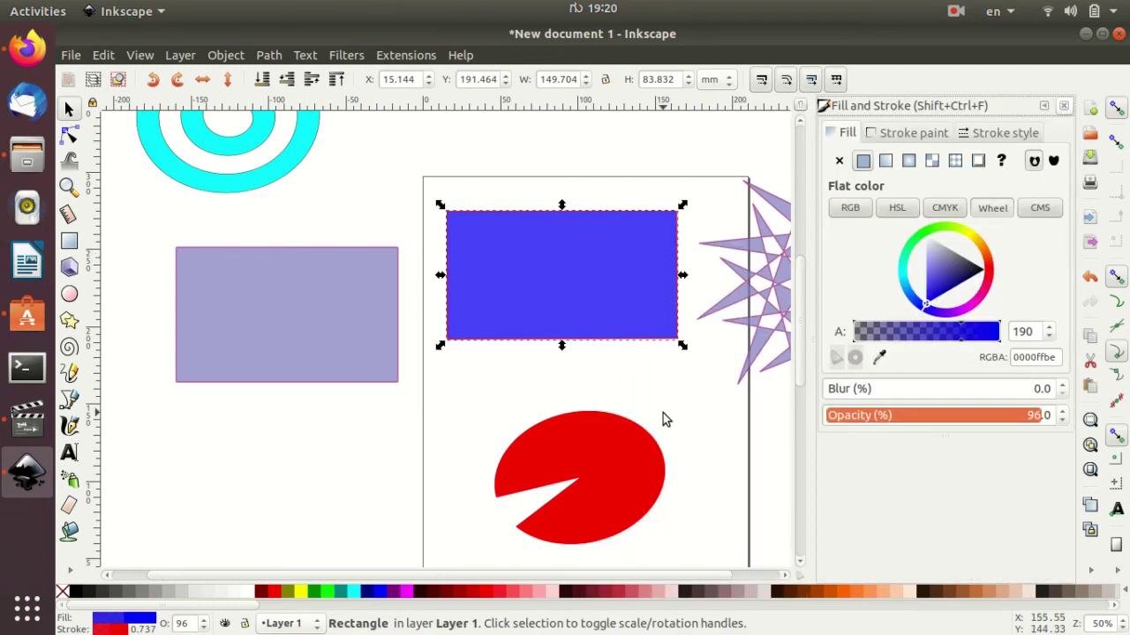
pyautogui.click(855, 214)
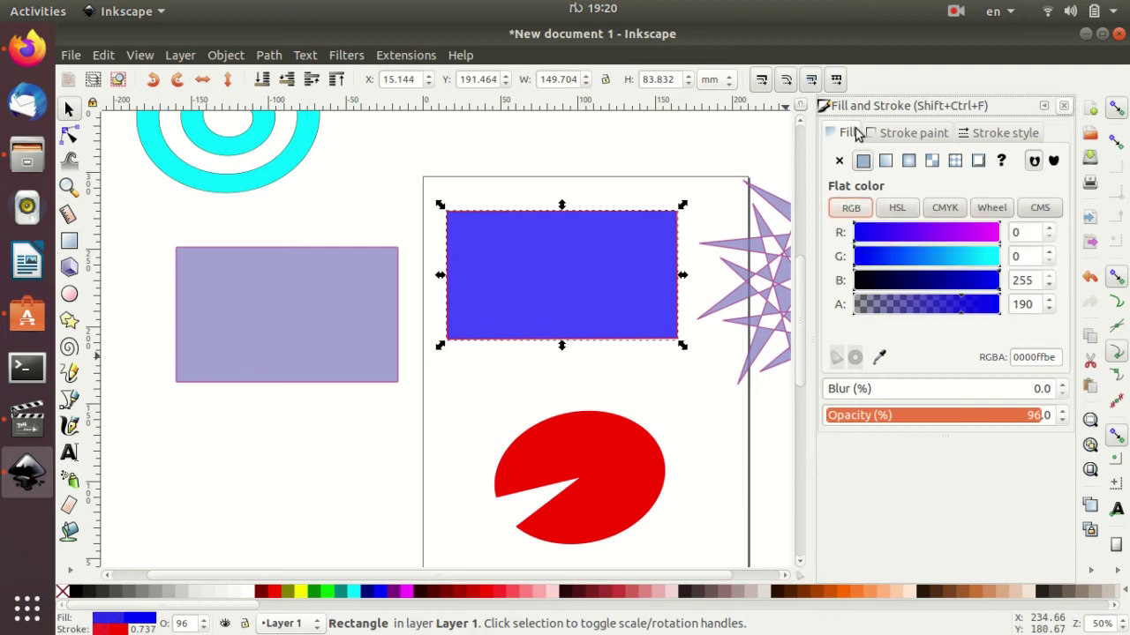
pyautogui.click(907, 135)
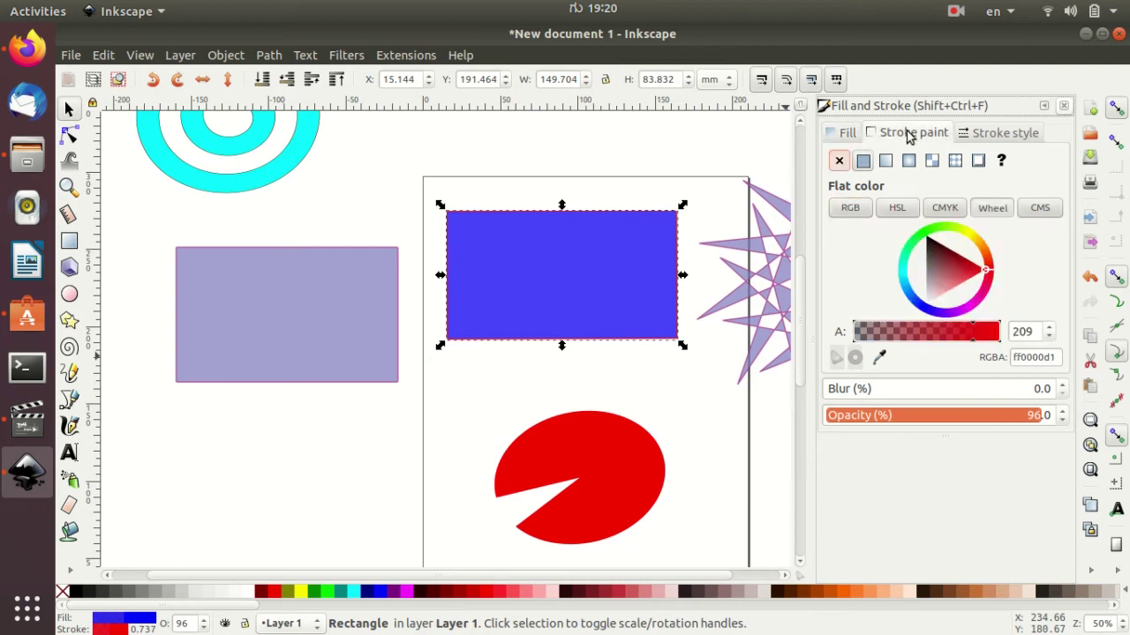
pyautogui.click(999, 134)
pyautogui.click(844, 134)
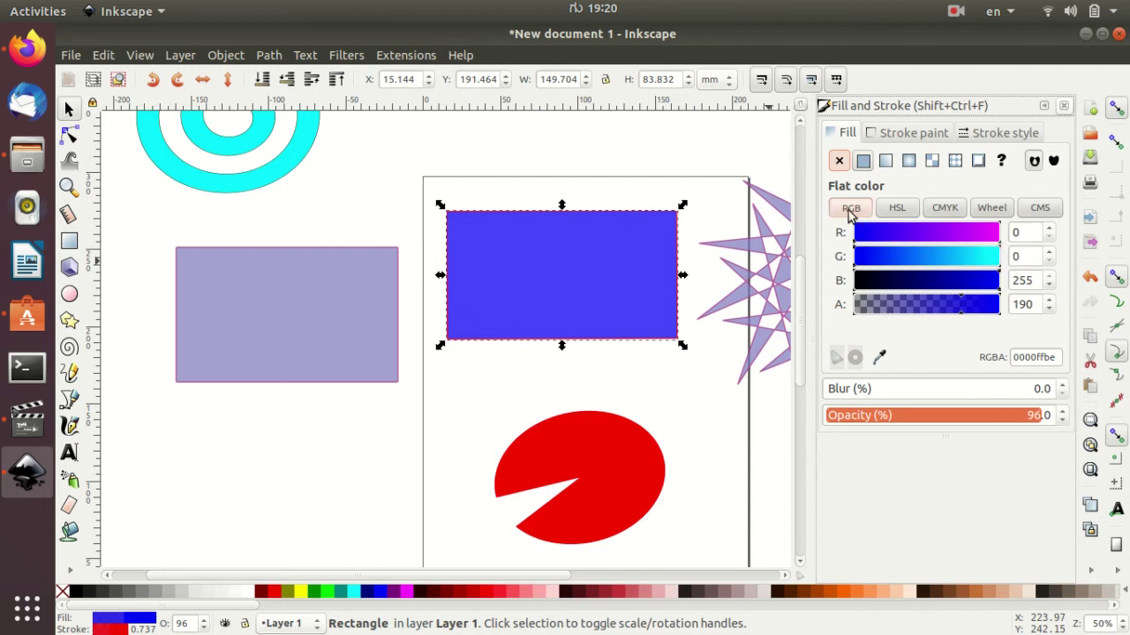
pyautogui.click(994, 233)
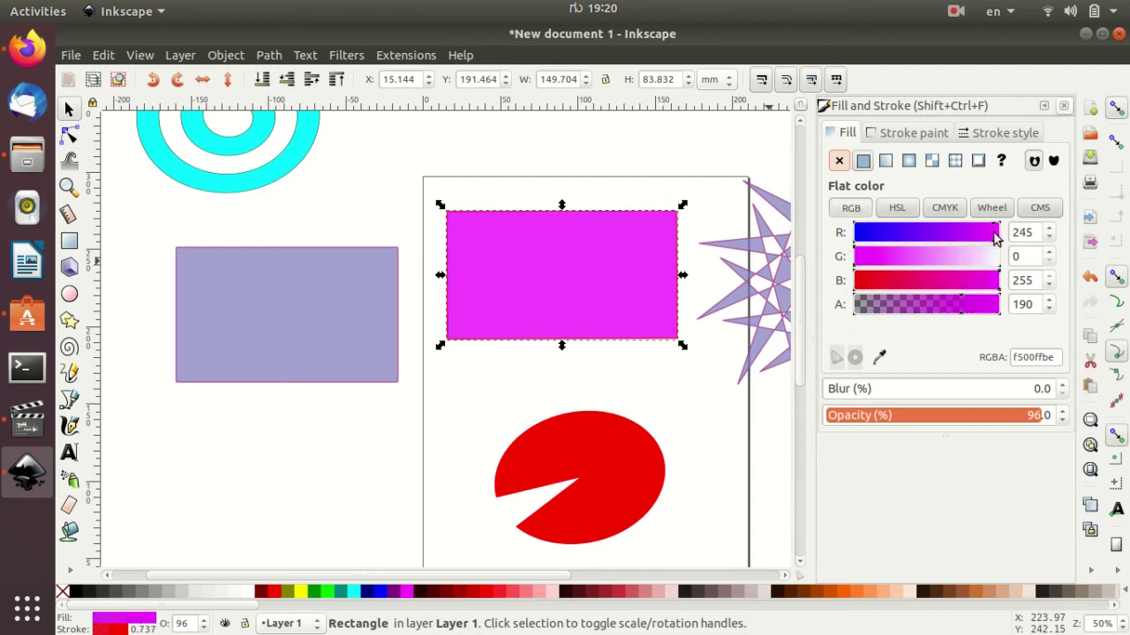
pyautogui.moveTo(995, 248)
pyautogui.mouseDown()
pyautogui.moveTo(878, 248)
pyautogui.moveTo(980, 250)
pyautogui.mouseUp()
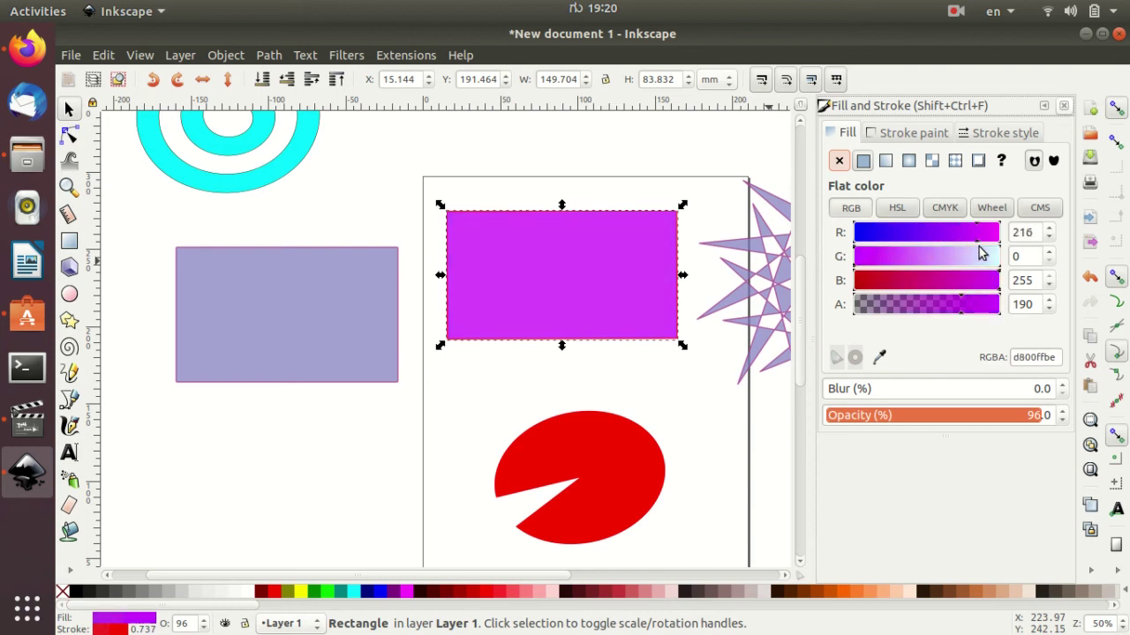
pyautogui.click(984, 235)
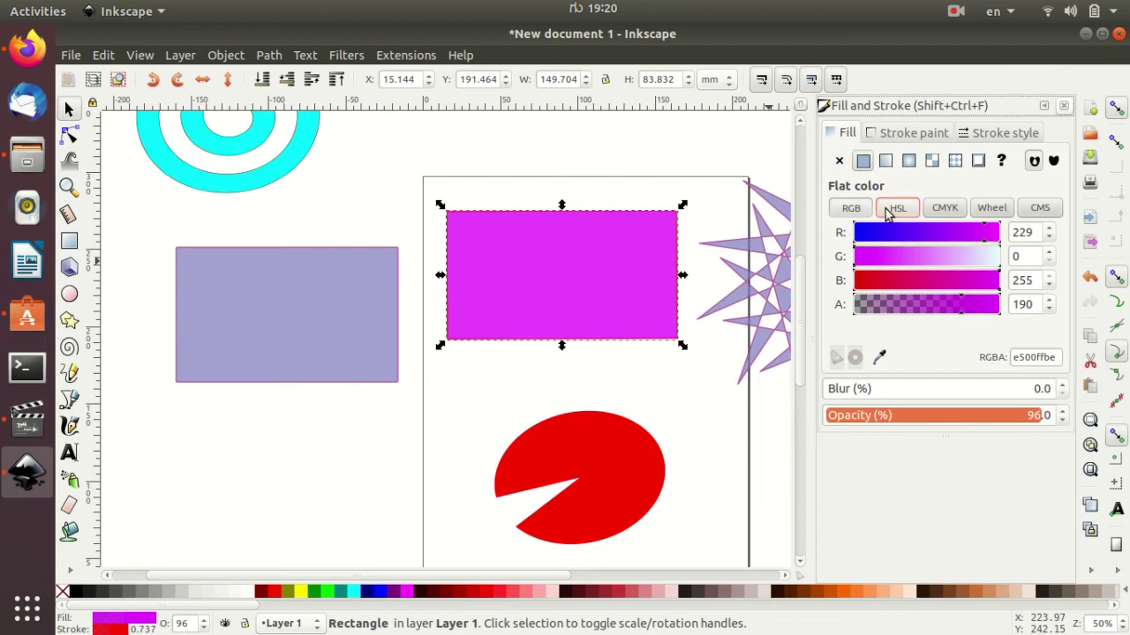
# - Pick blue on the colour wheel, lower alpha to 79 and raise the blur
pyautogui.click(897, 207)
pyautogui.click(944, 208)
pyautogui.click(989, 212)
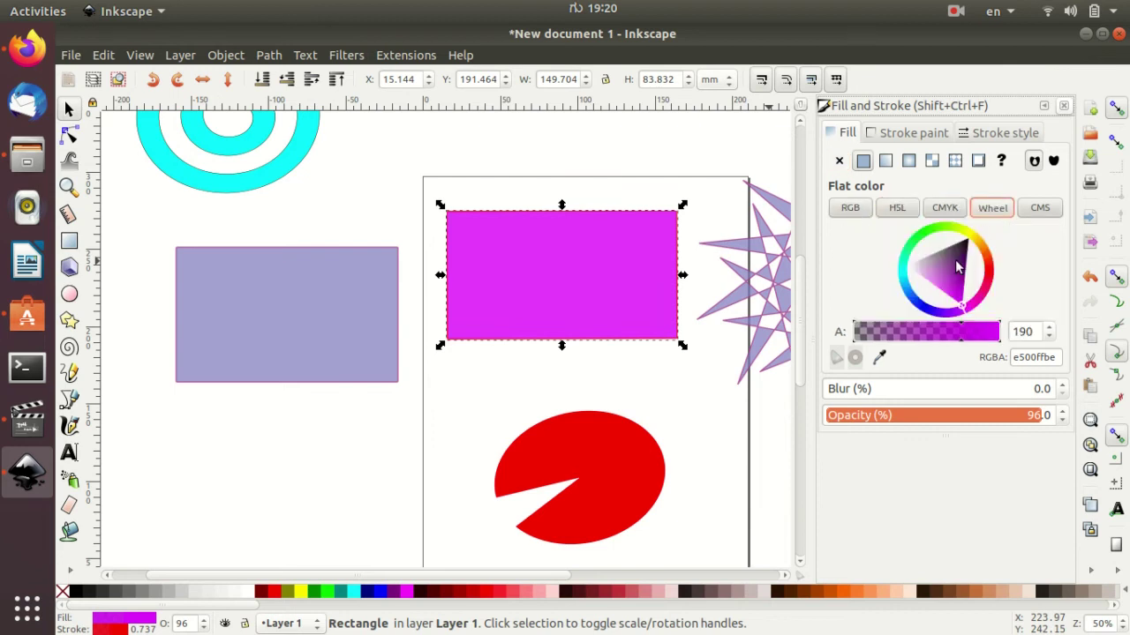
pyautogui.click(912, 295)
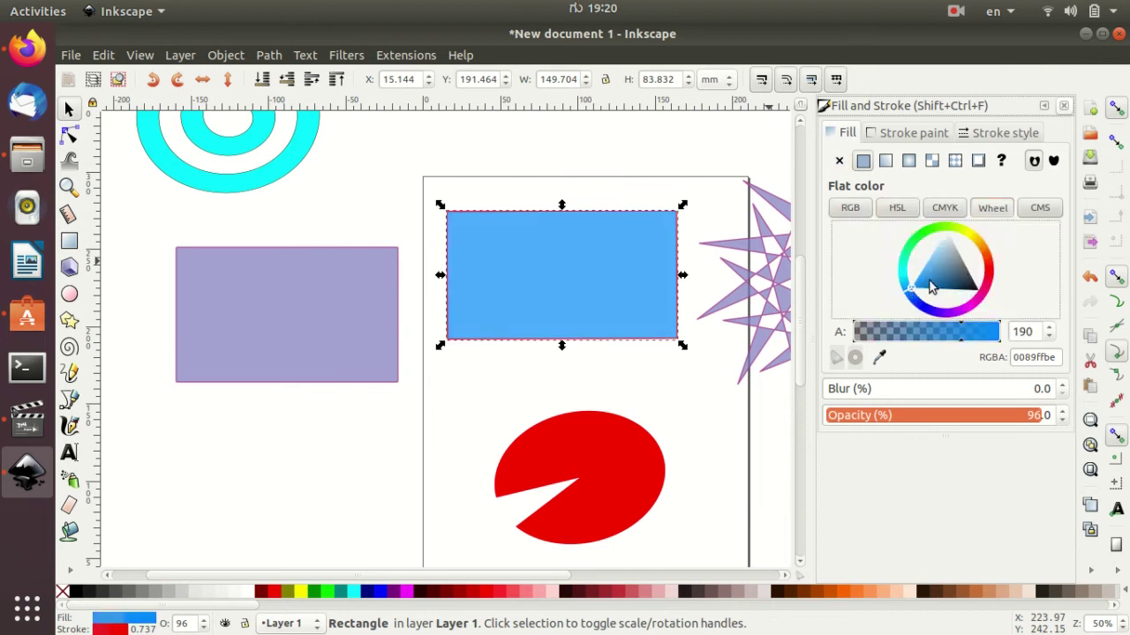
pyautogui.moveTo(962, 347)
pyautogui.mouseDown()
pyautogui.moveTo(886, 347)
pyautogui.moveTo(900, 347)
pyautogui.mouseUp()
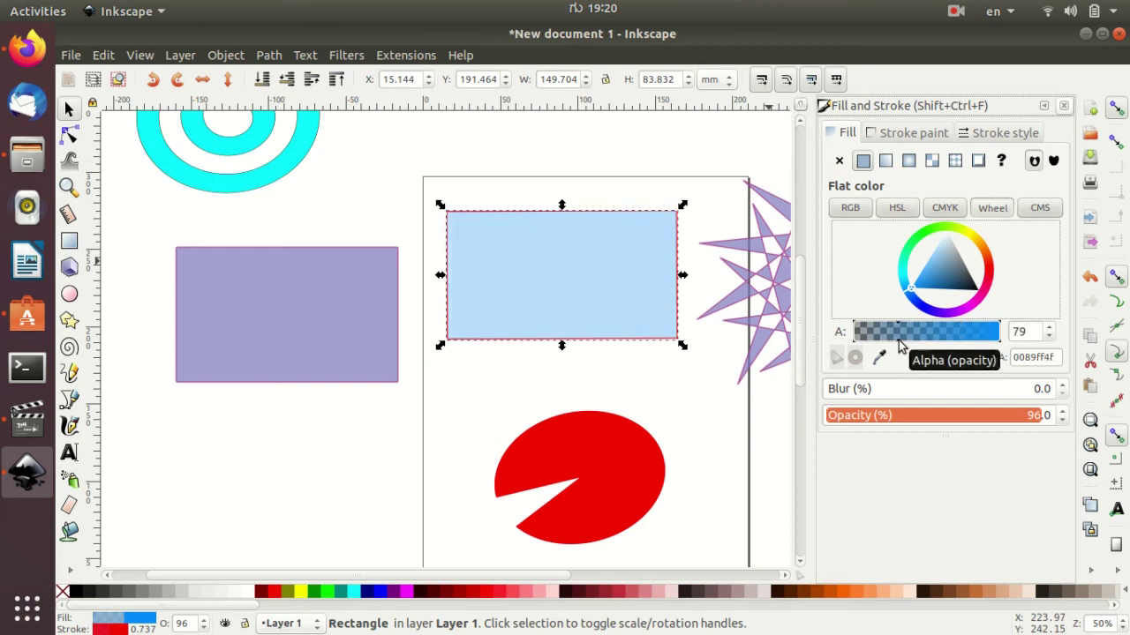
pyautogui.click(1063, 385)
pyautogui.click(1063, 386)
# - Raise blur to 5, try mesh and striped pattern fills, then undo to the unblurred 0089ff4f fill
pyautogui.click(1063, 386)
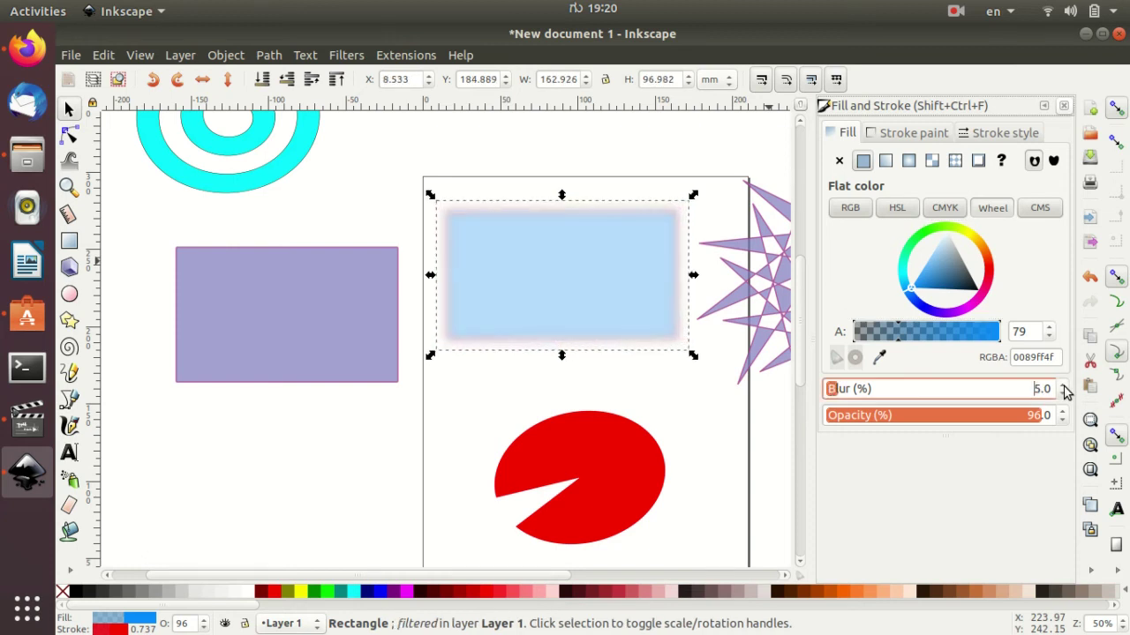
pyautogui.click(1063, 386)
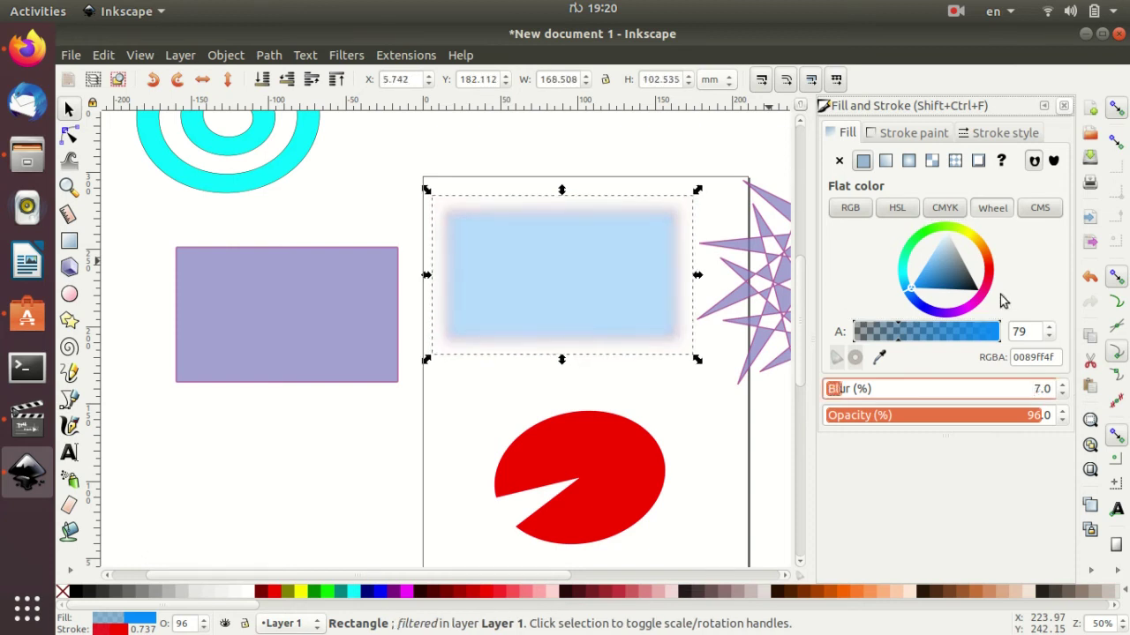
pyautogui.click(933, 163)
pyautogui.click(955, 164)
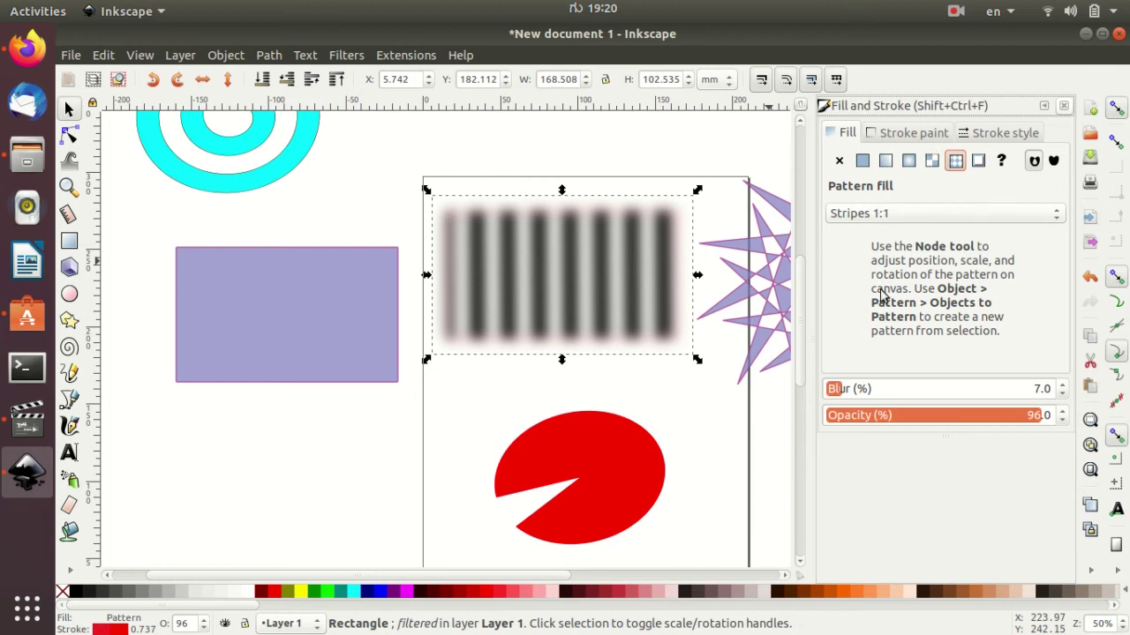
pyautogui.hotkey('ctrl', 'z')
pyautogui.hotkey('ctrl', 'z')
pyautogui.hotkey('ctrl', 'z')
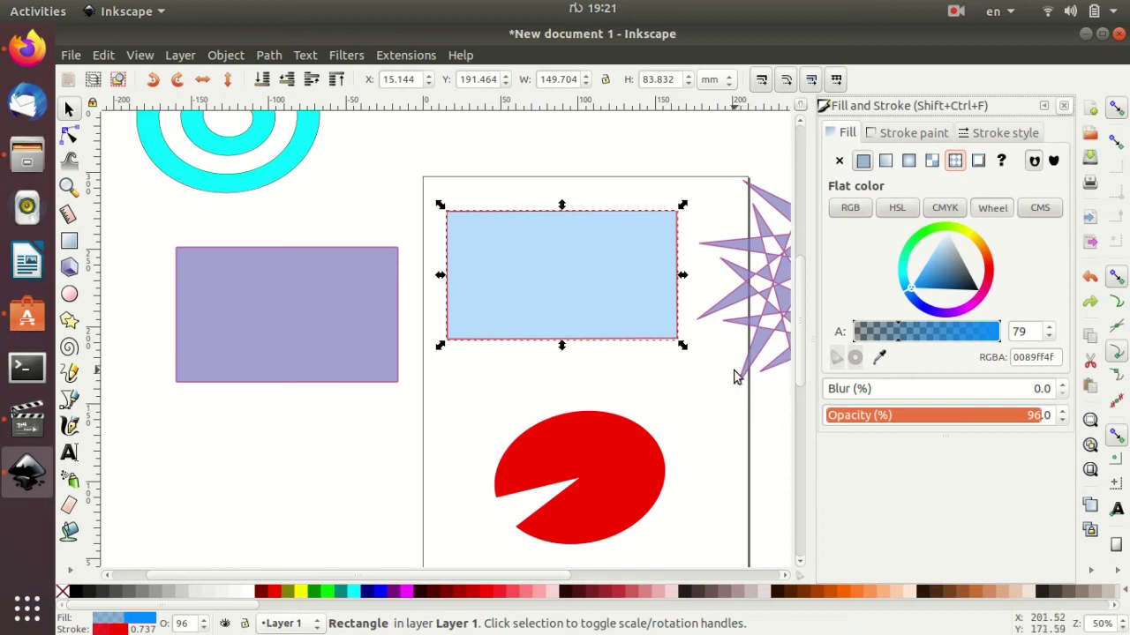
# - Set the rectangle's stroke paint to translucent magenta fa00ffc1 using the wheel and alpha slider
pyautogui.scroll(1, 716, 398)
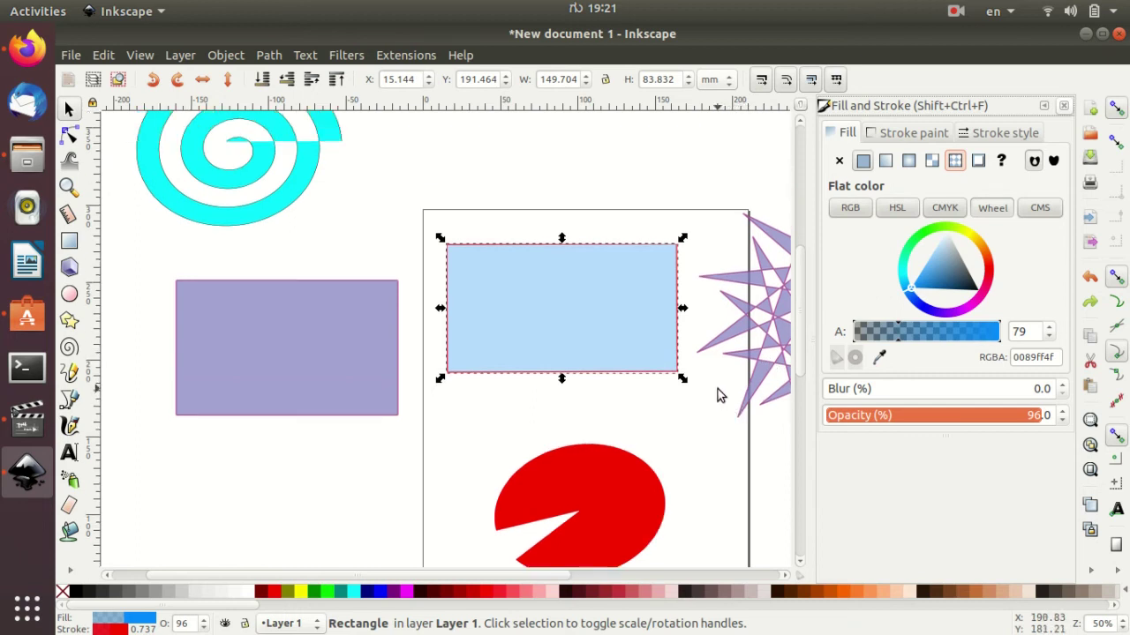
pyautogui.click(923, 139)
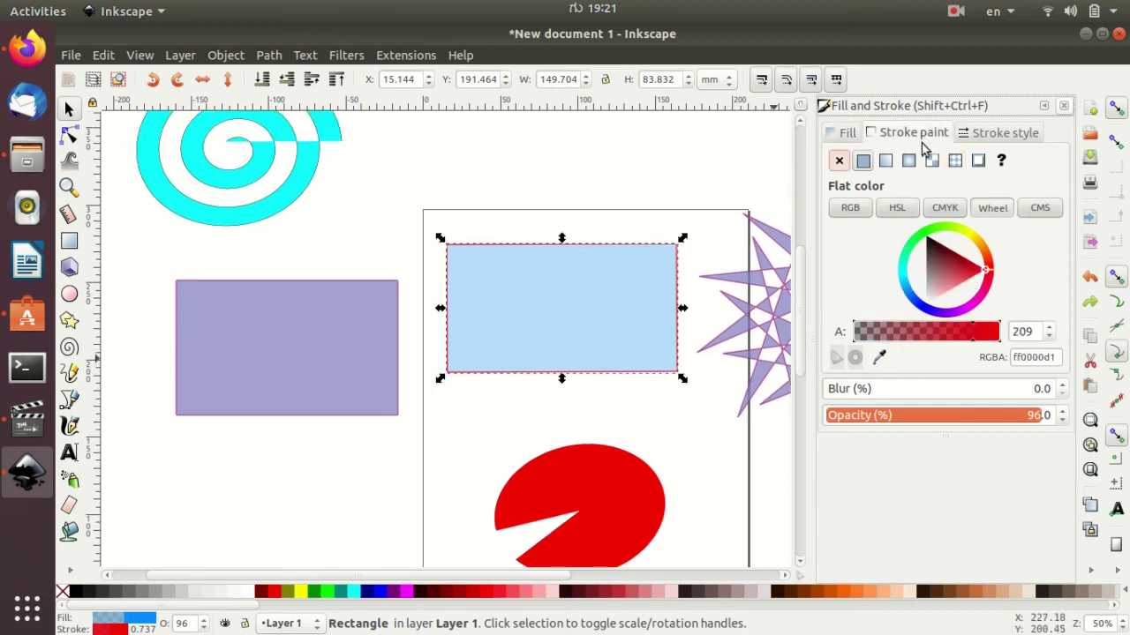
pyautogui.keyDown('ctrl'); pyautogui.scroll(1, 646, 443); pyautogui.keyUp('ctrl')
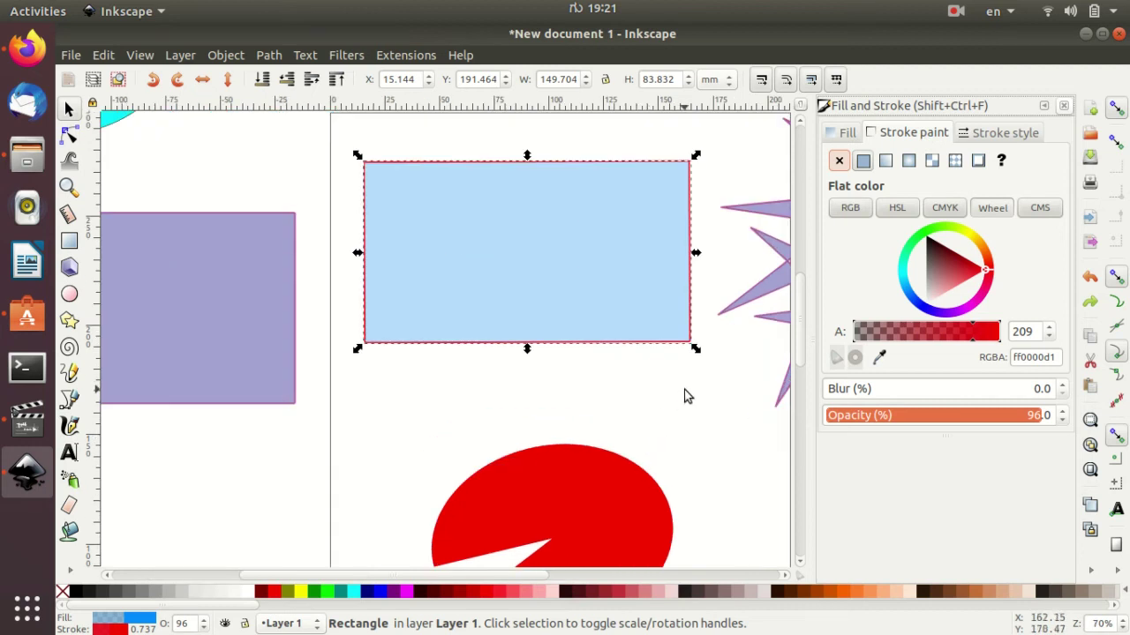
pyautogui.scroll(2, 684, 396)
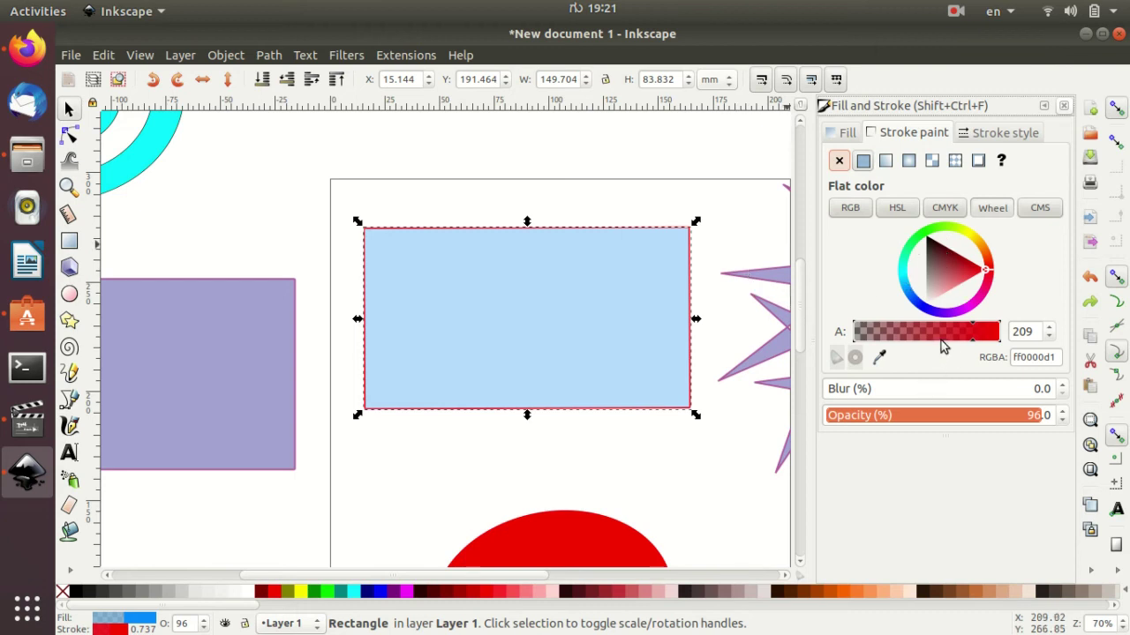
pyautogui.click(941, 336)
pyautogui.click(963, 333)
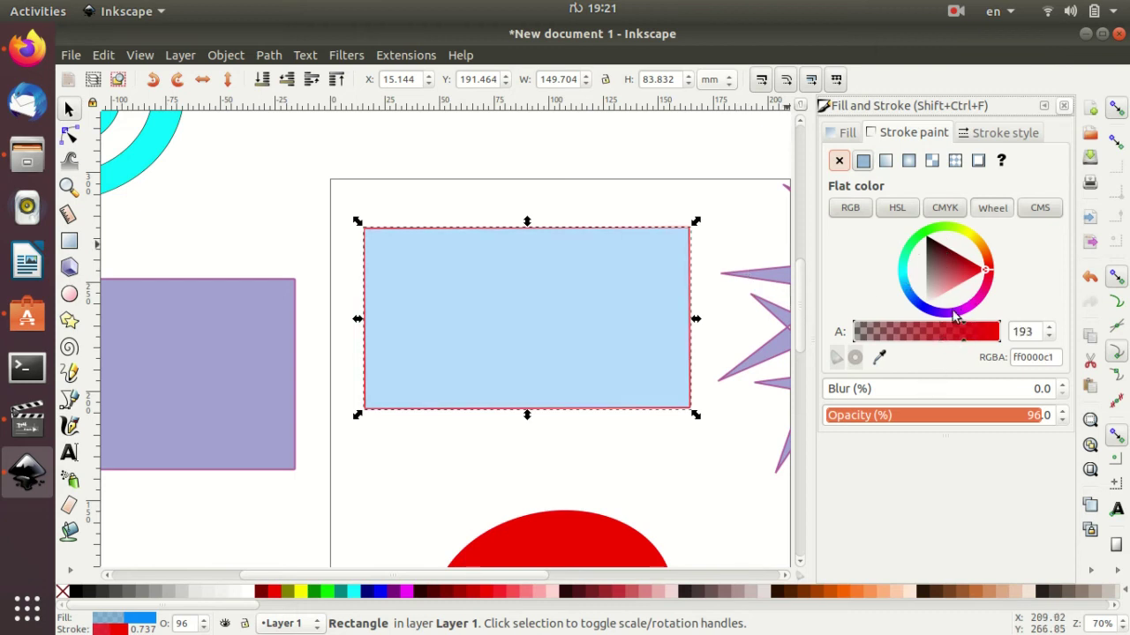
pyautogui.click(965, 306)
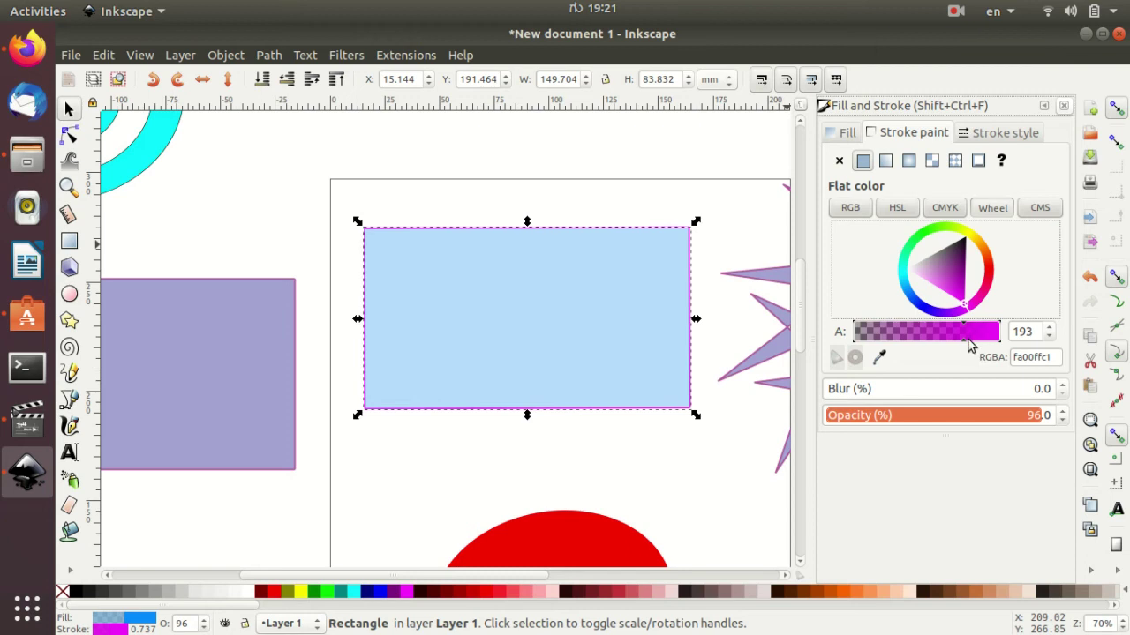
pyautogui.moveTo(968, 345)
pyautogui.mouseDown()
pyautogui.moveTo(923, 348)
pyautogui.moveTo(963, 353)
pyautogui.mouseUp()
# - Set the outline width to 1.537 mm and choose a fine dash pattern
pyautogui.click(998, 132)
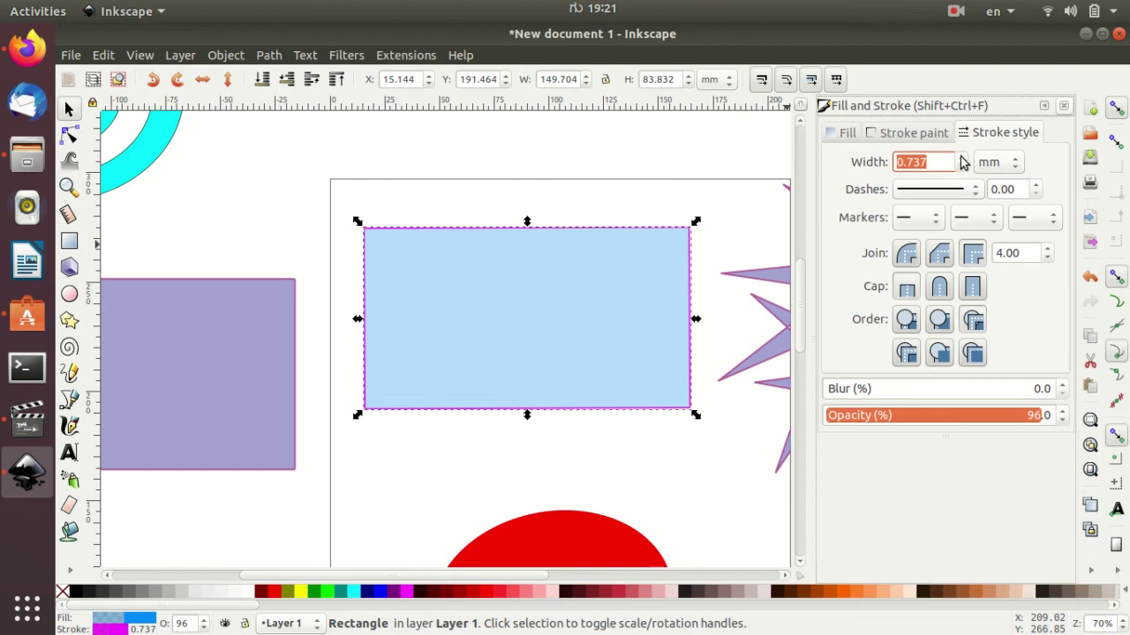
pyautogui.click(962, 159)
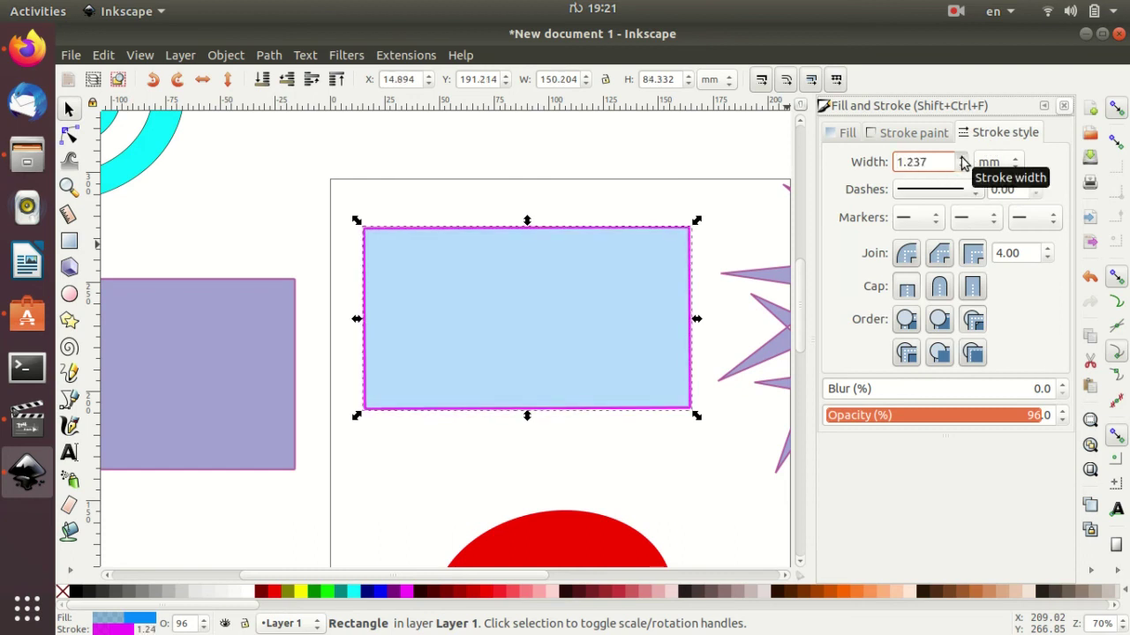
pyautogui.click(962, 159)
pyautogui.click(962, 159)
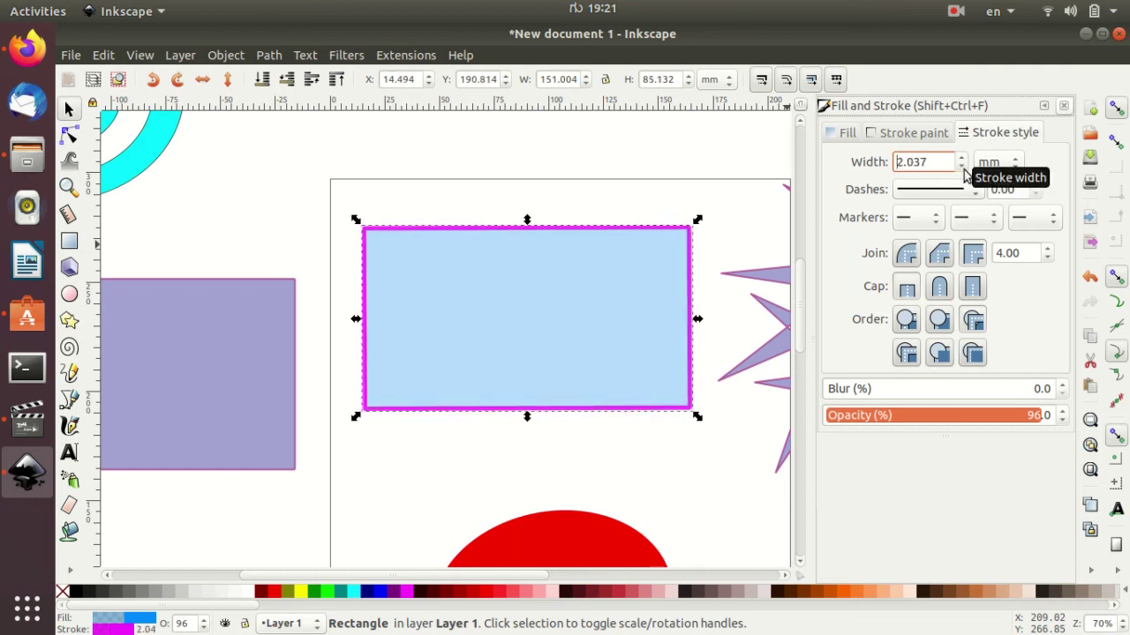
pyautogui.click(962, 167)
pyautogui.click(961, 167)
pyautogui.click(962, 167)
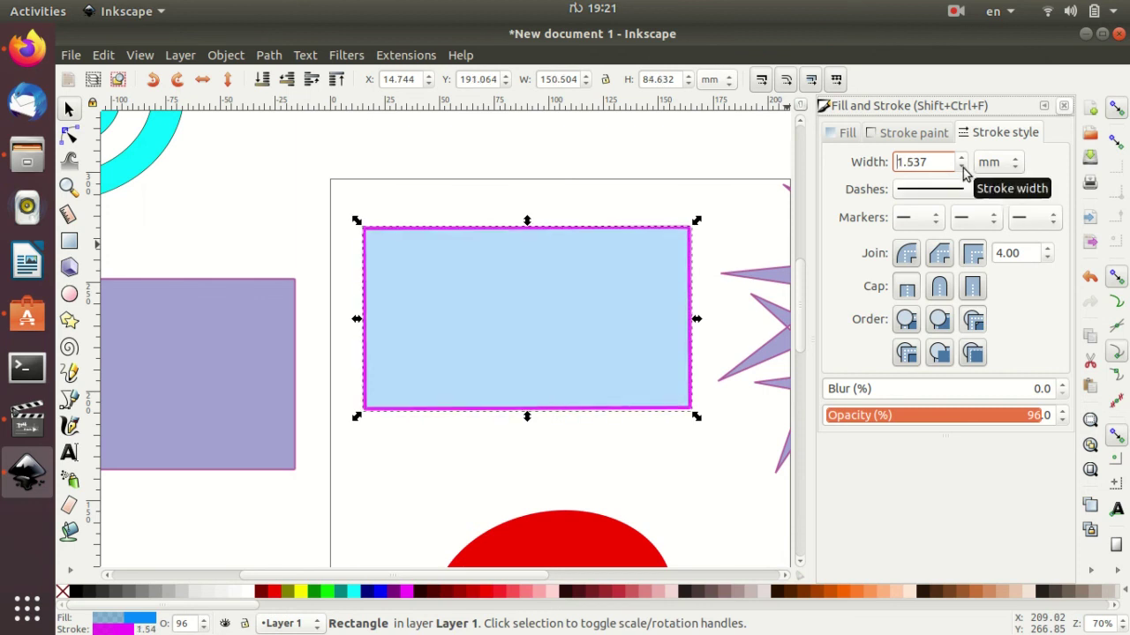
pyautogui.click(976, 195)
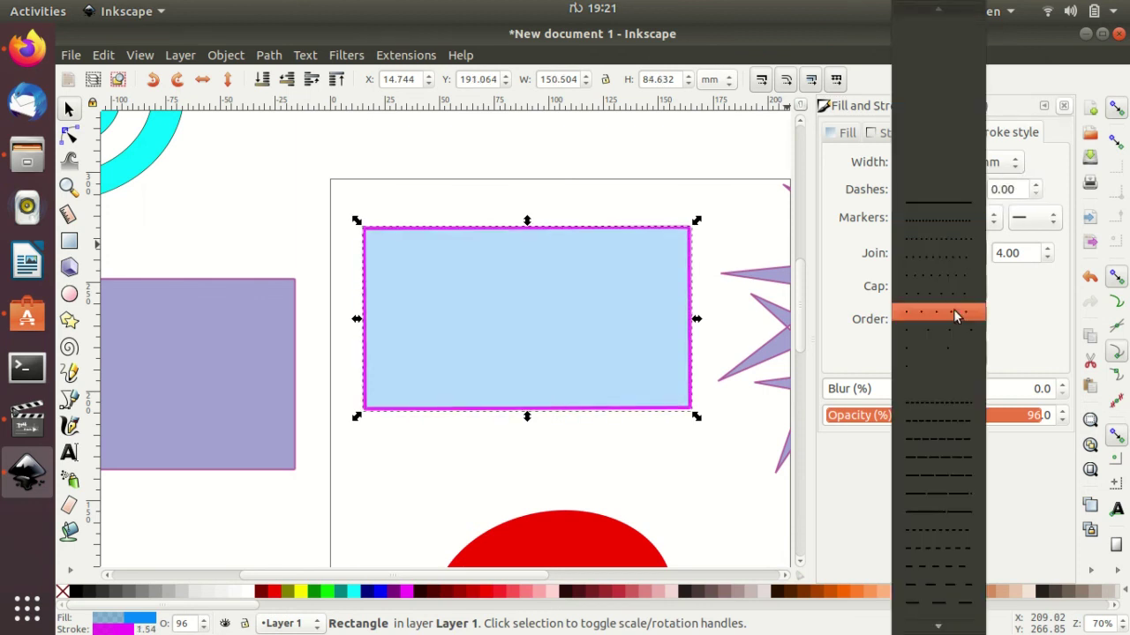
pyautogui.click(936, 405)
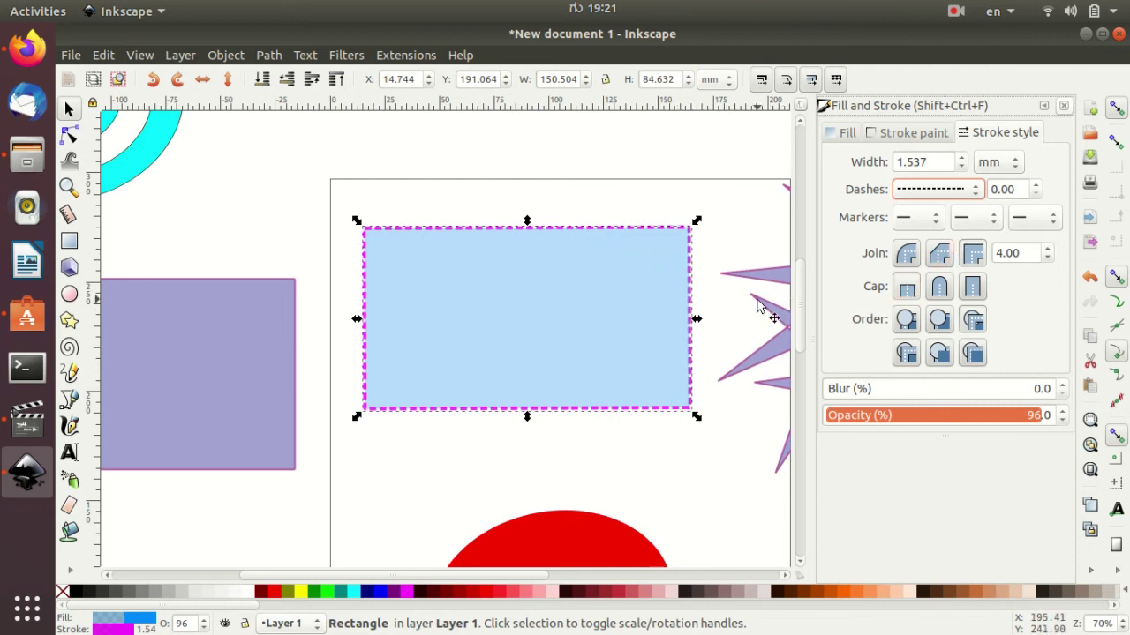
pyautogui.keyDown('ctrl'); pyautogui.scroll(2, 758, 301); pyautogui.keyUp('ctrl')
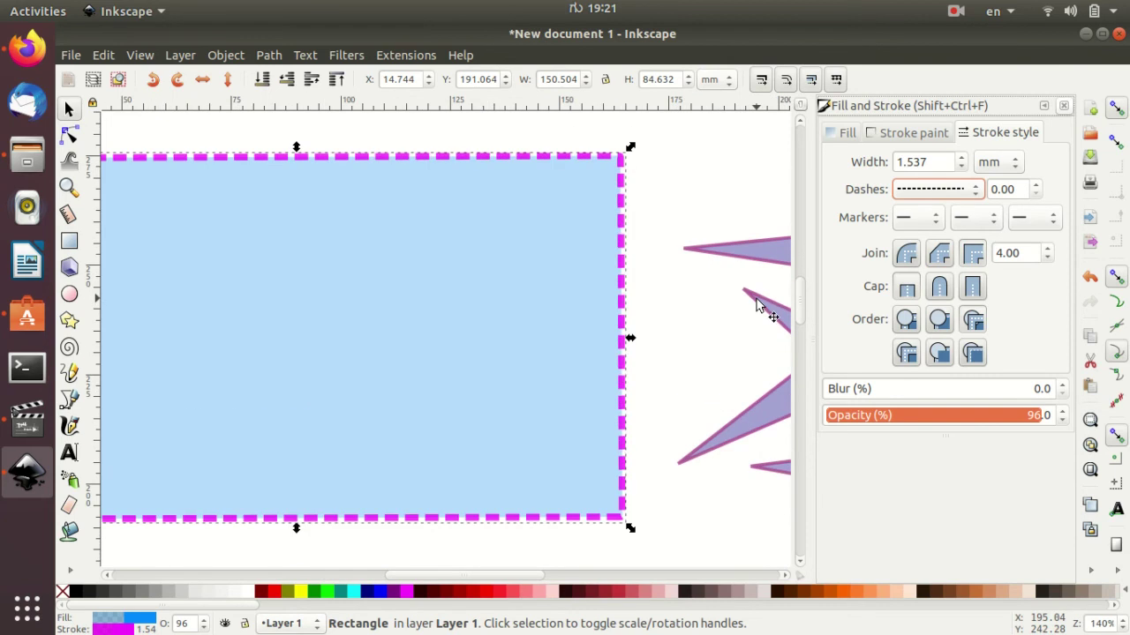
pyautogui.click(908, 255)
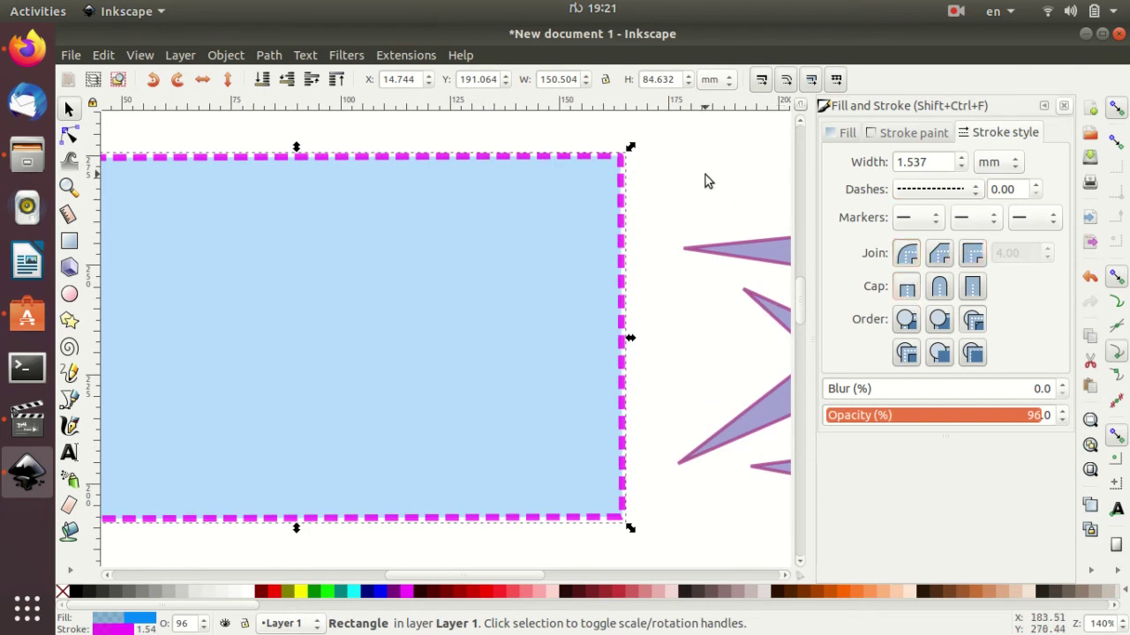
pyautogui.click(683, 214)
pyautogui.keyDown('ctrl'); pyautogui.scroll(1, 687, 207); pyautogui.keyUp('ctrl')
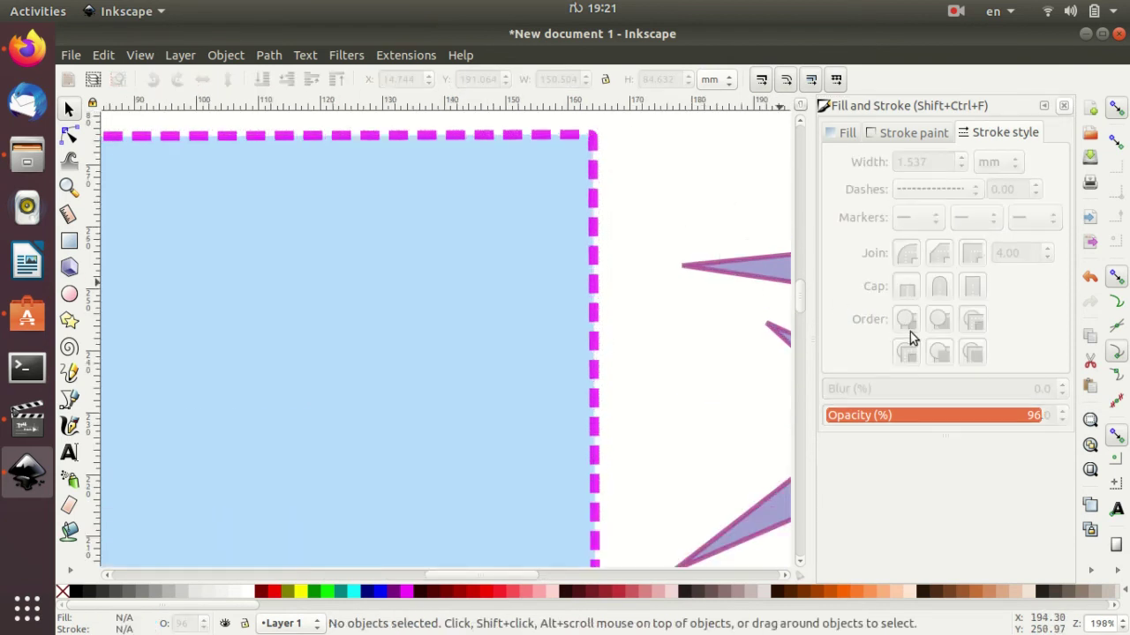
pyautogui.click(421, 258)
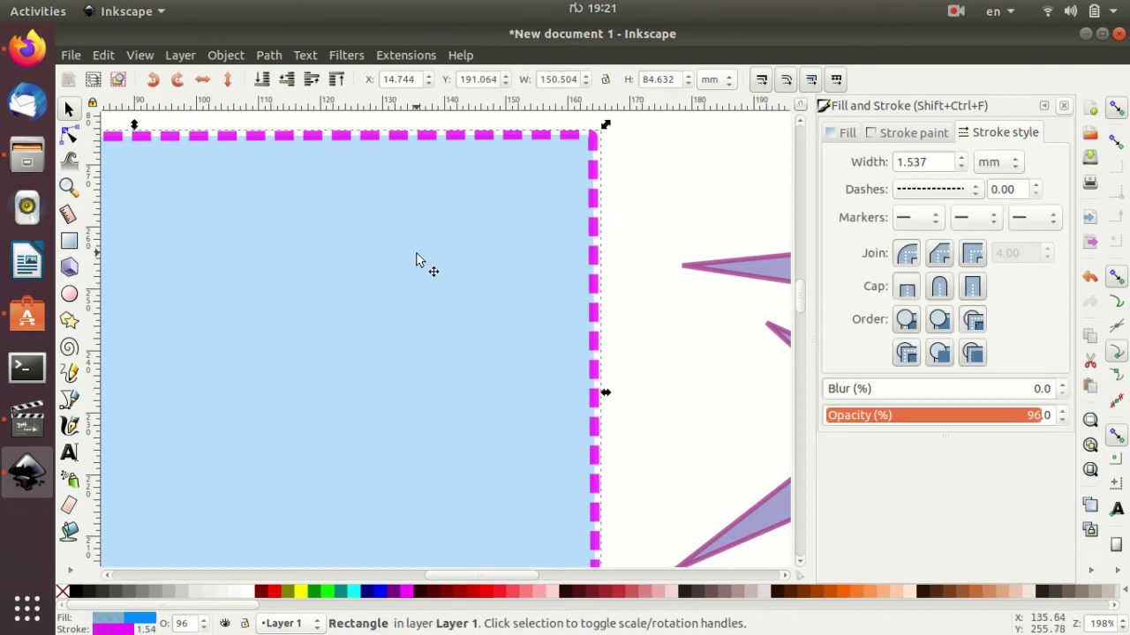
pyautogui.click(937, 255)
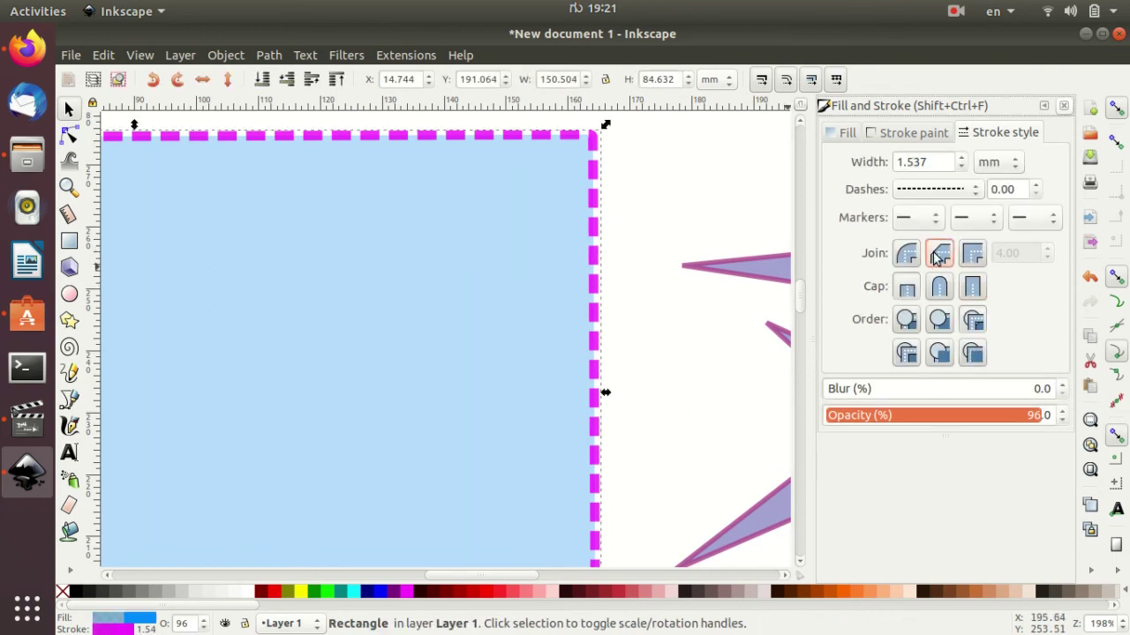
pyautogui.click(941, 291)
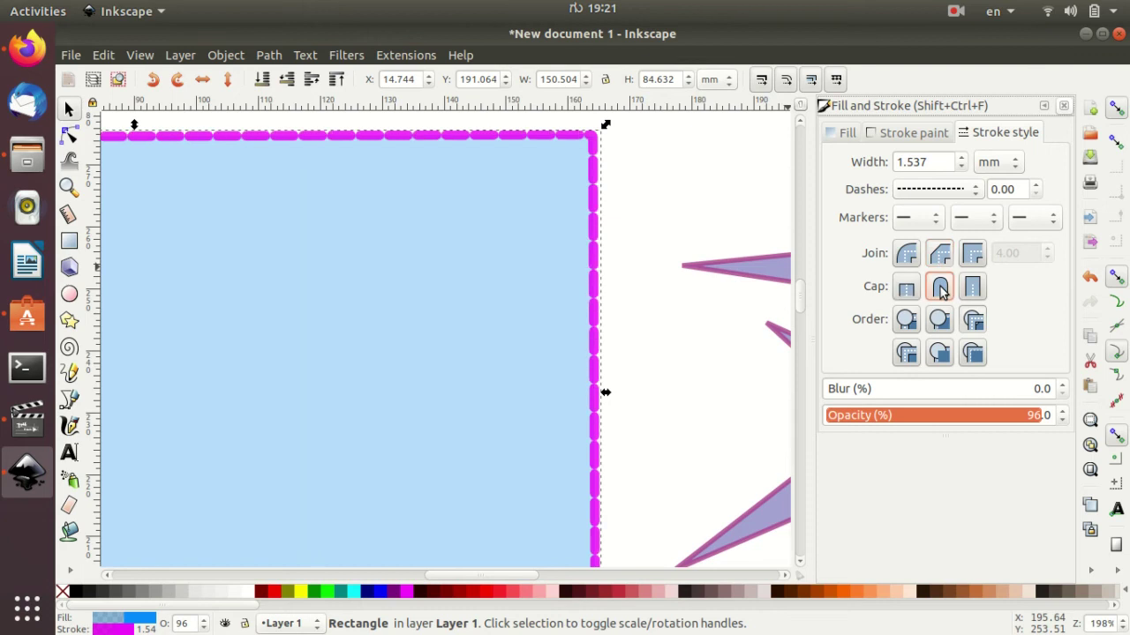
pyautogui.click(907, 288)
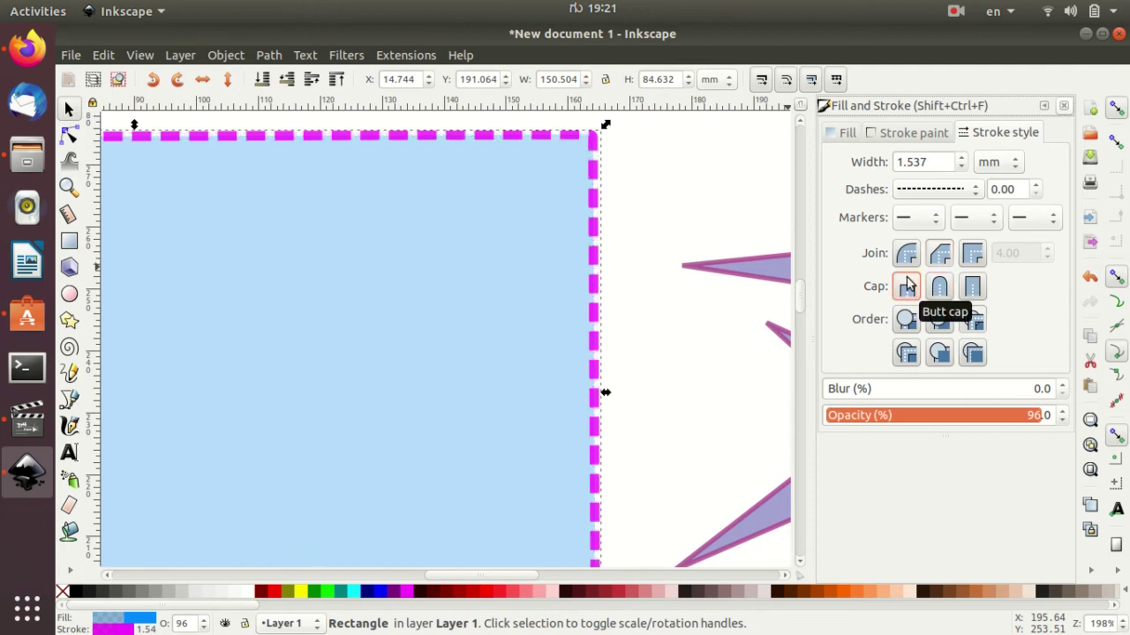
pyautogui.click(976, 260)
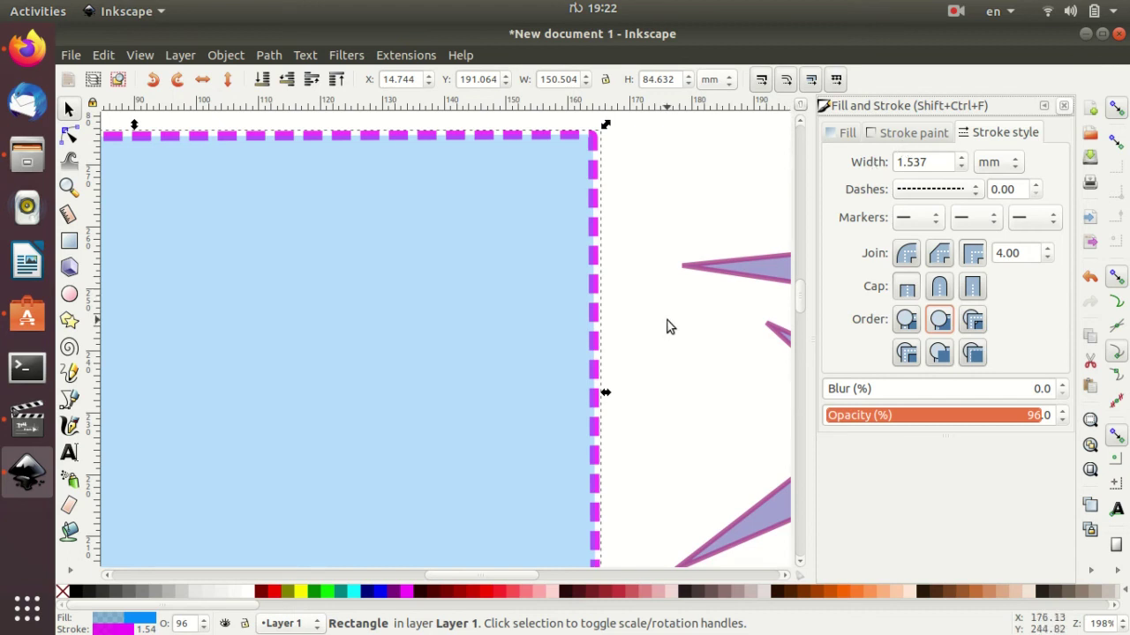
# - Drag the 11-corner star's inner radius out to a 0.965 spoke ratio, then close Fill and Stroke
pyautogui.keyDown('ctrl'); pyautogui.scroll(-2, 668, 320); pyautogui.keyUp('ctrl')
pyautogui.keyDown('ctrl'); pyautogui.scroll(-2, 667, 321); pyautogui.keyUp('ctrl')
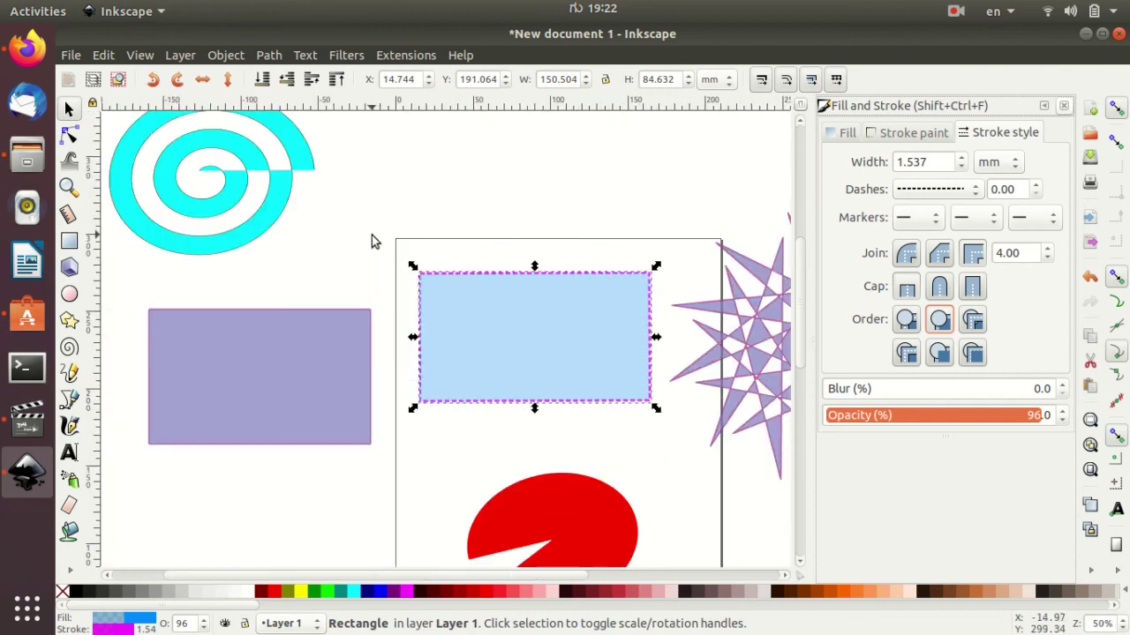
pyautogui.scroll(-1, 456, 241)
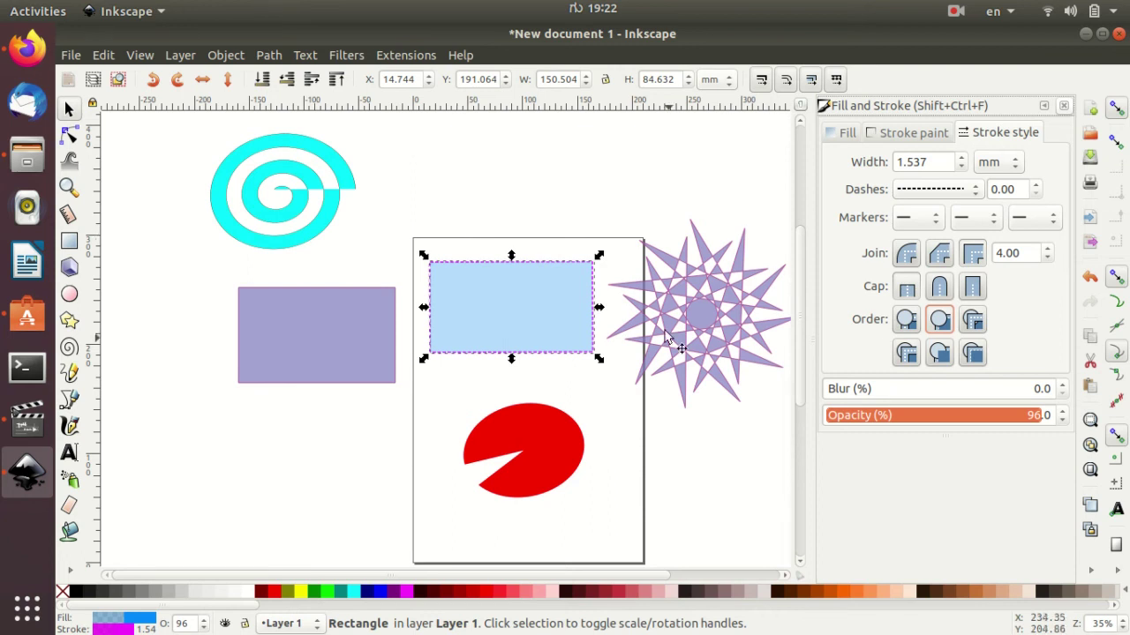
pyautogui.click(710, 328)
pyautogui.doubleClick(710, 328)
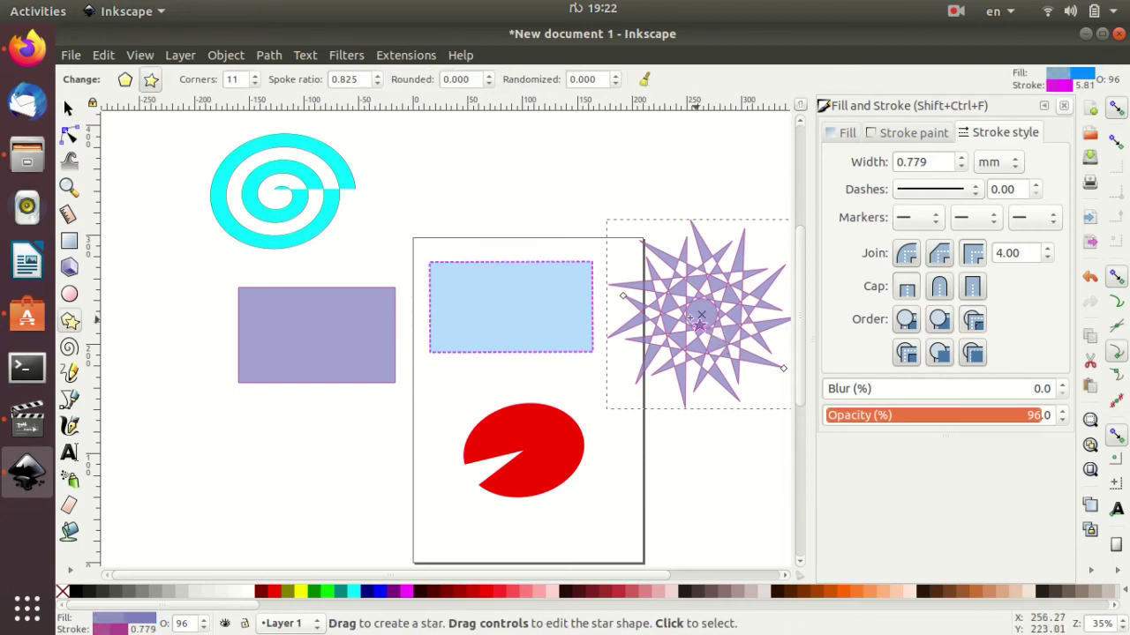
pyautogui.moveTo(623, 296)
pyautogui.mouseDown()
pyautogui.moveTo(604, 356)
pyautogui.moveTo(634, 380)
pyautogui.mouseUp()
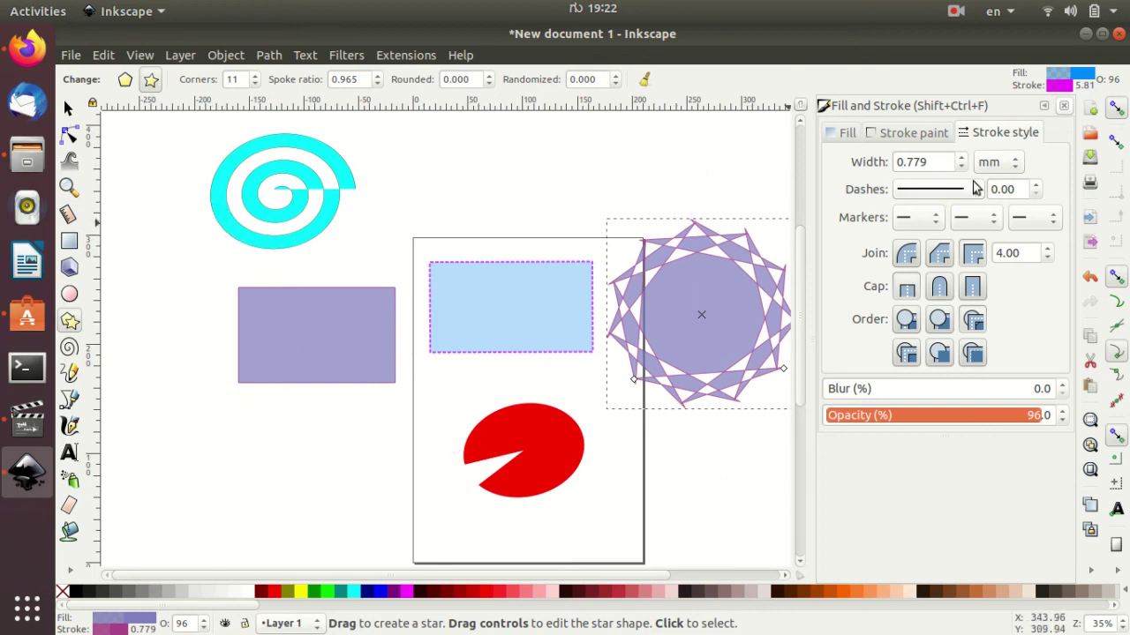
pyautogui.click(1063, 106)
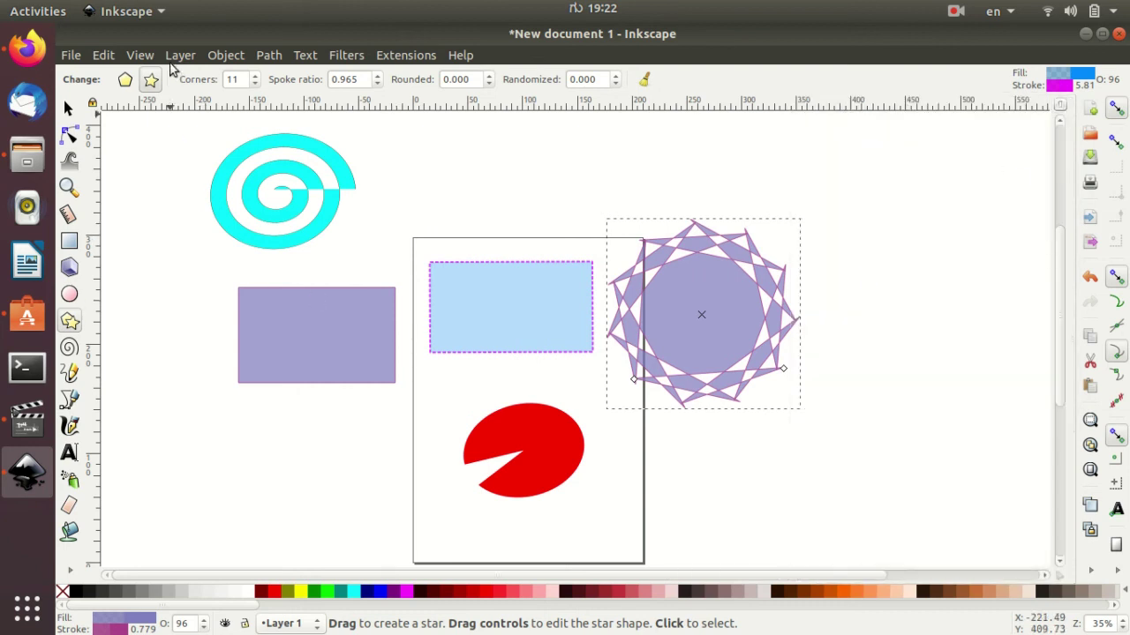
# - Save As the drawing under the name drawing1.svg in the home folder
pyautogui.click(72, 58)
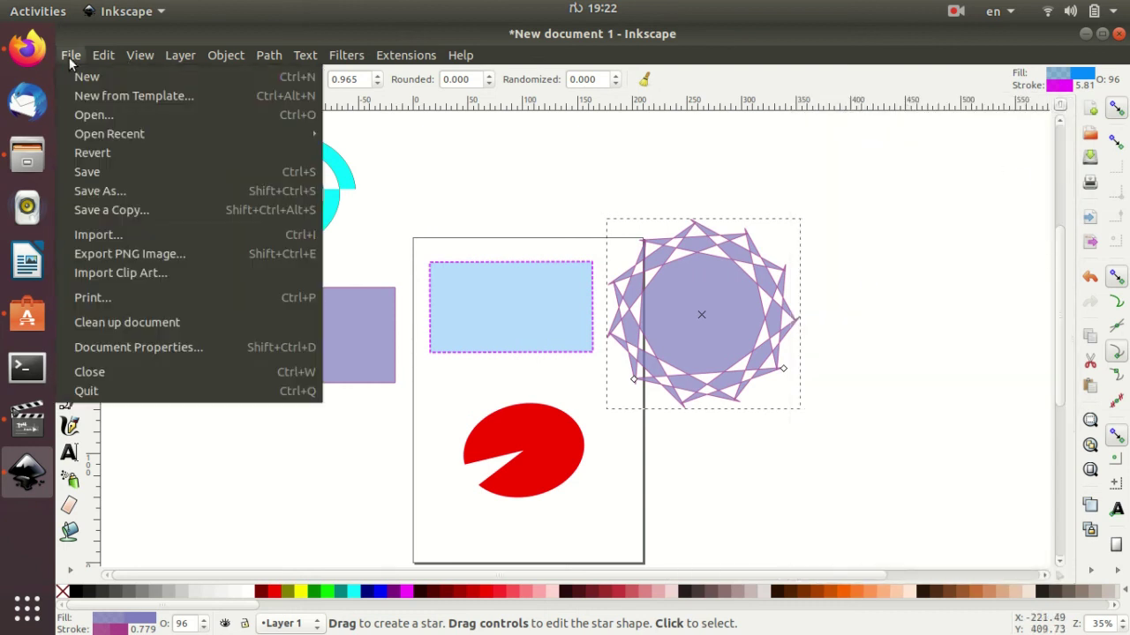
pyautogui.click(123, 194)
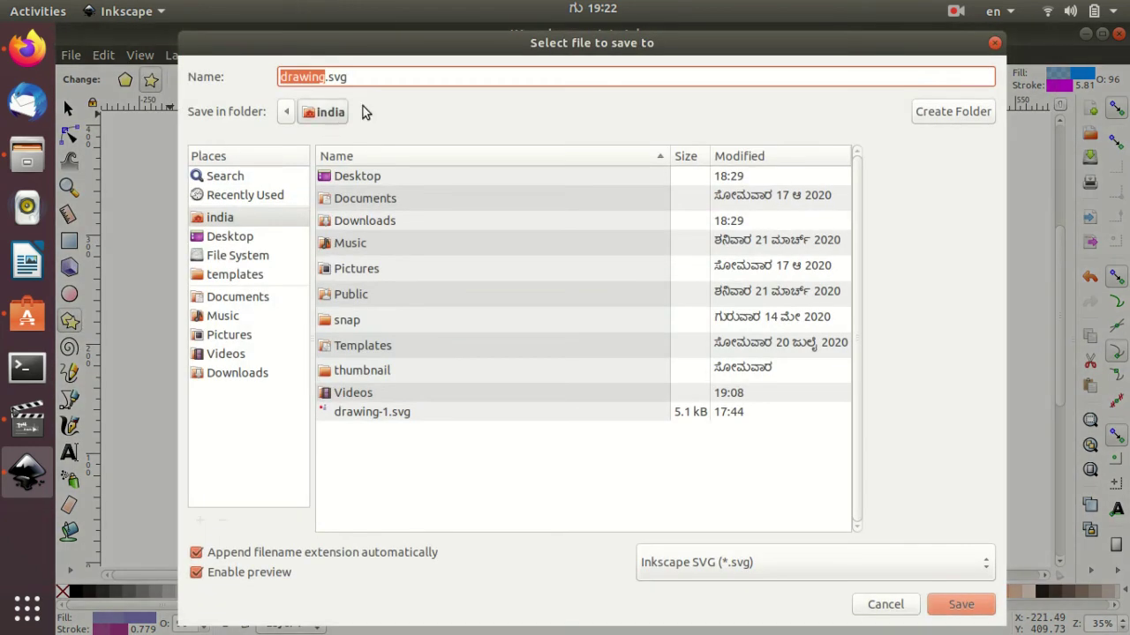
pyautogui.press('Right')
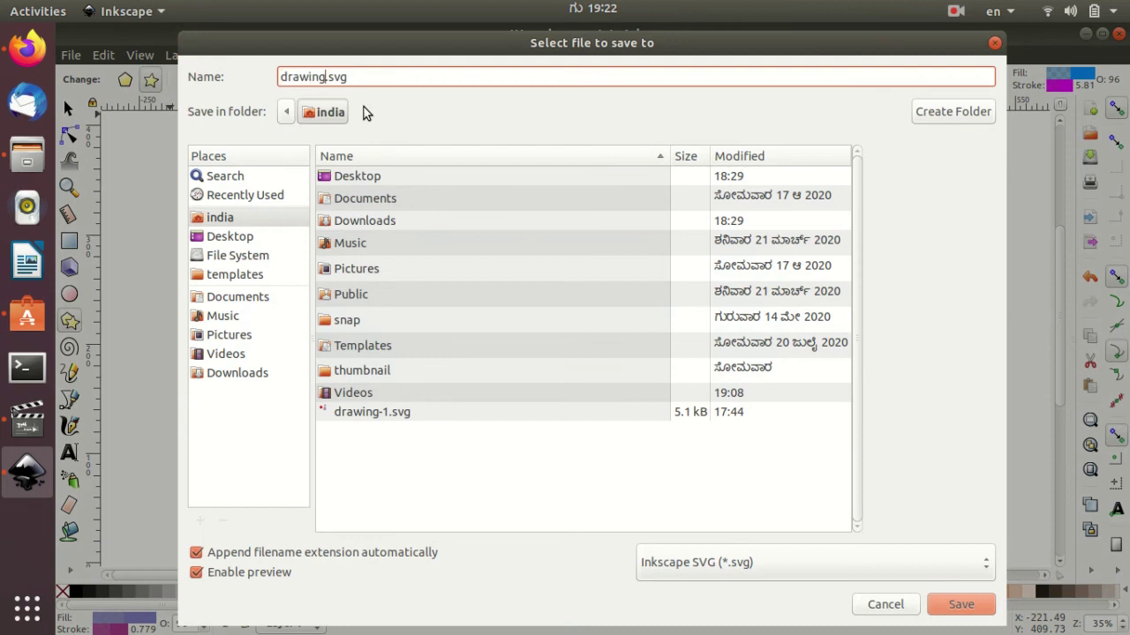
pyautogui.write('1')
pyautogui.click(967, 605)
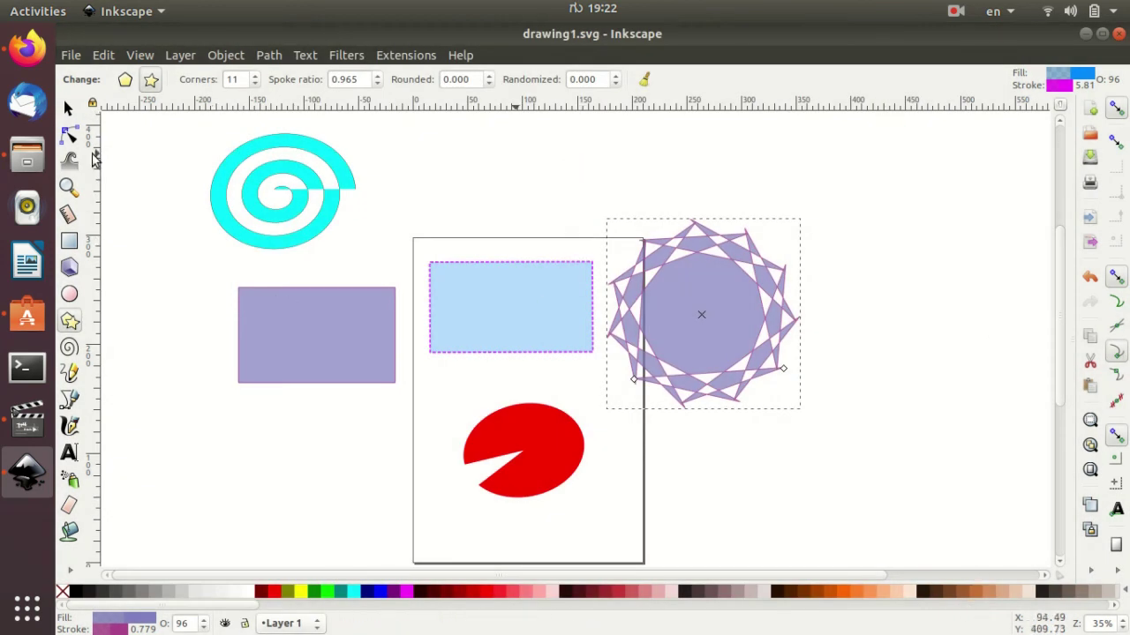
pyautogui.click(24, 168)
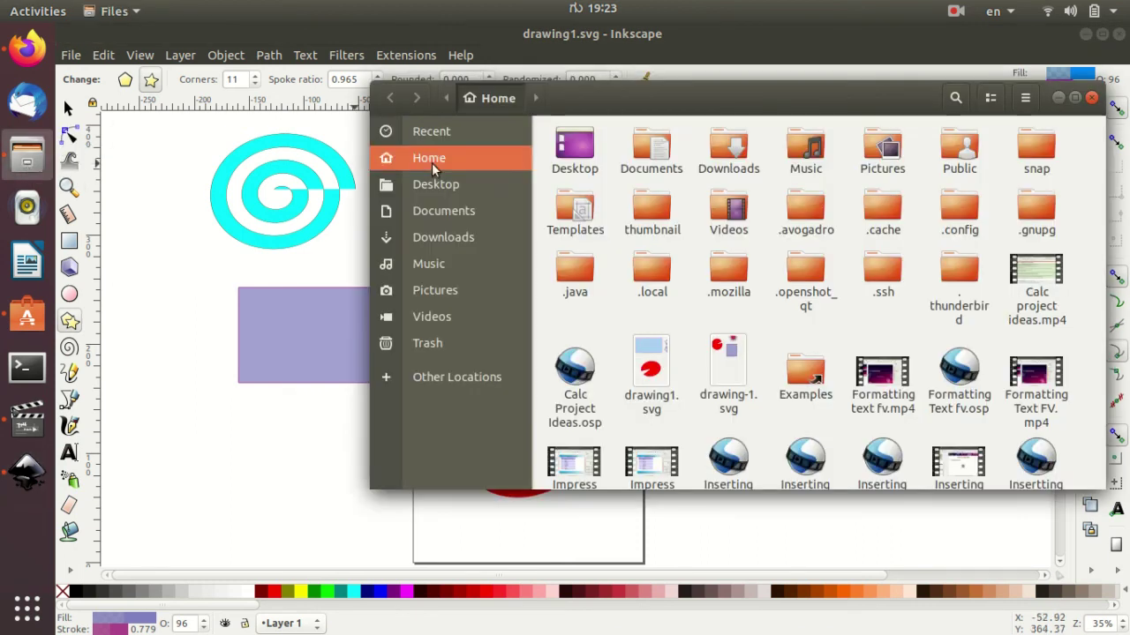
pyautogui.click(727, 362)
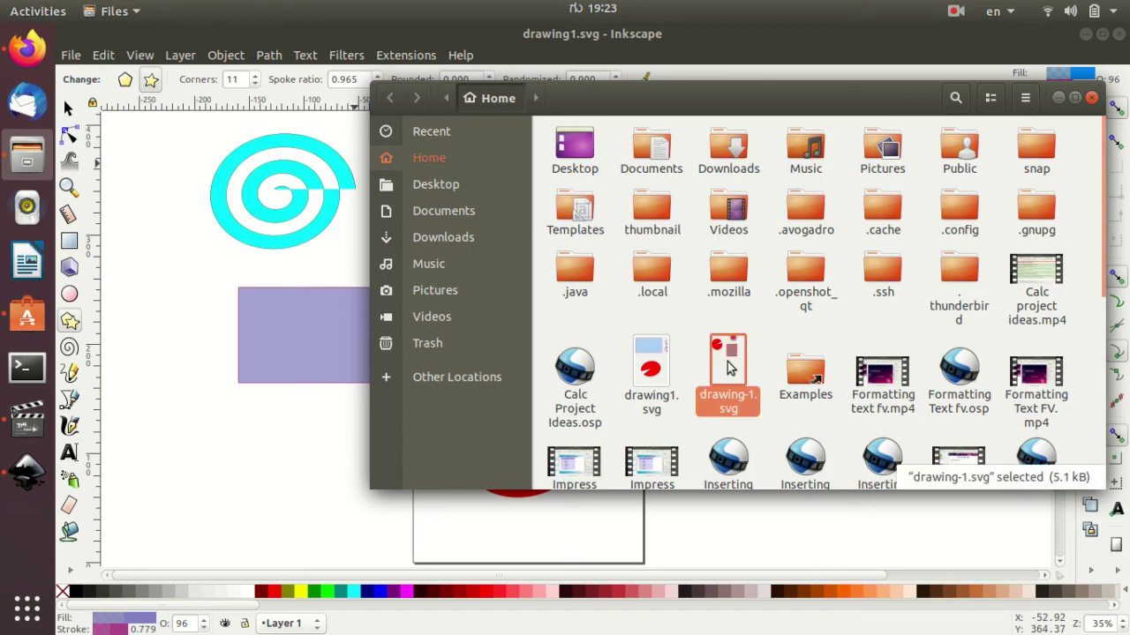
pyautogui.click(1057, 98)
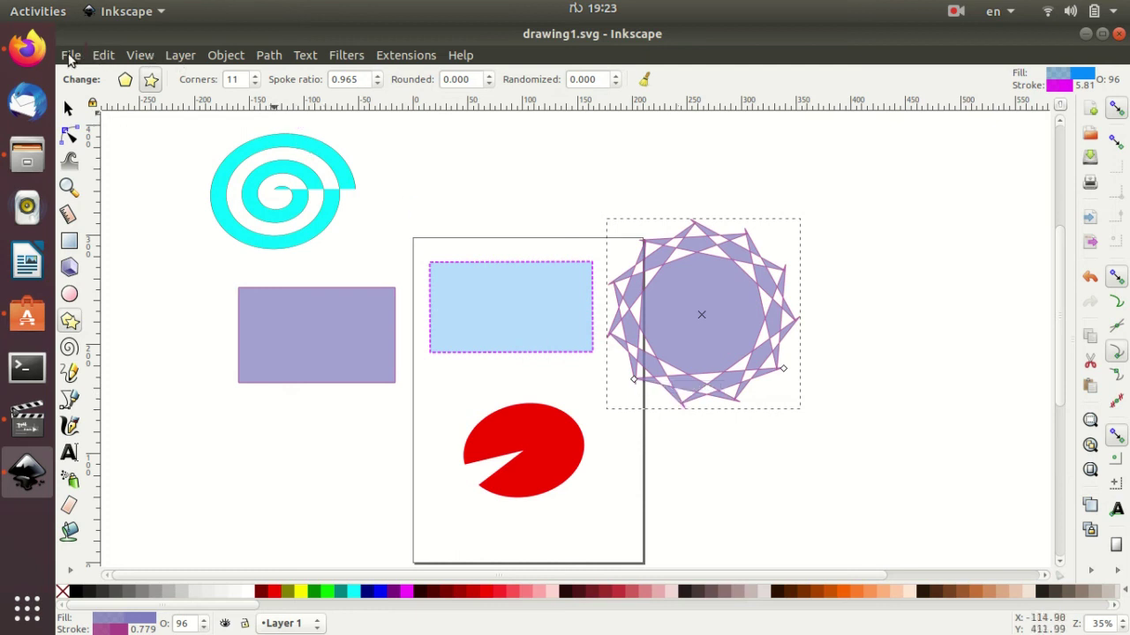
# - Bring up the PNG export settings with the whole page as the export area
pyautogui.click(71, 55)
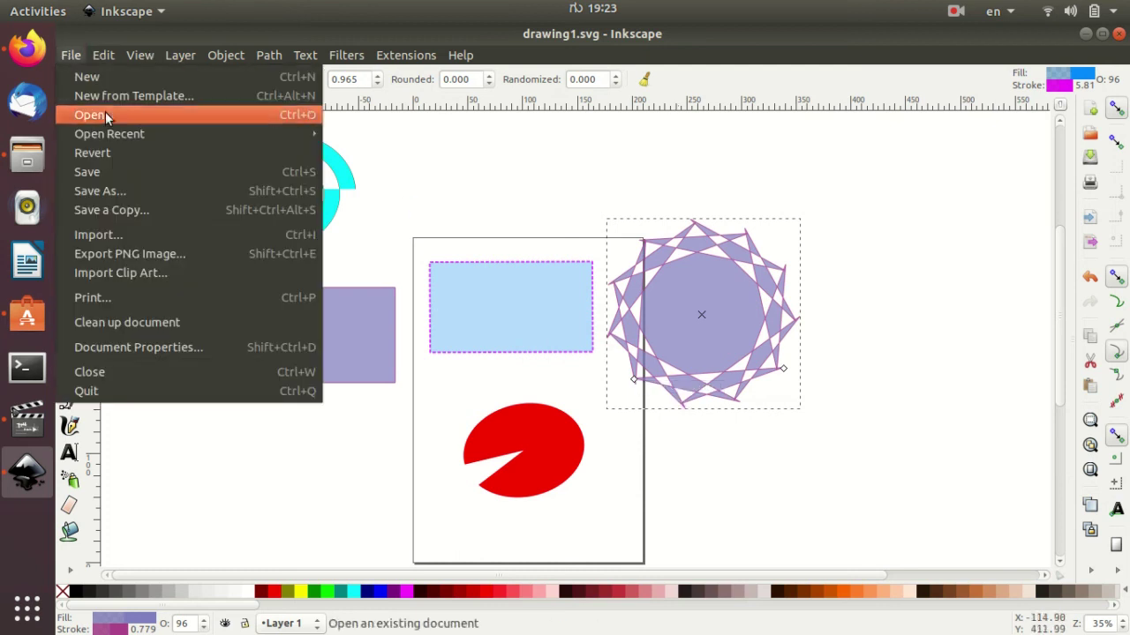
pyautogui.click(203, 253)
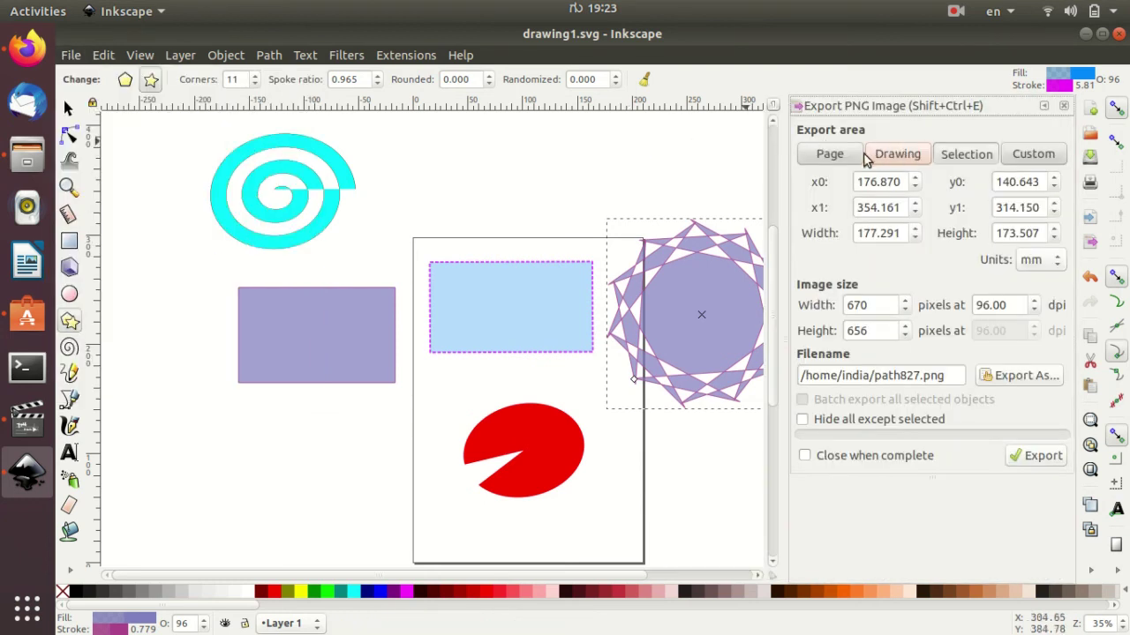
pyautogui.click(832, 156)
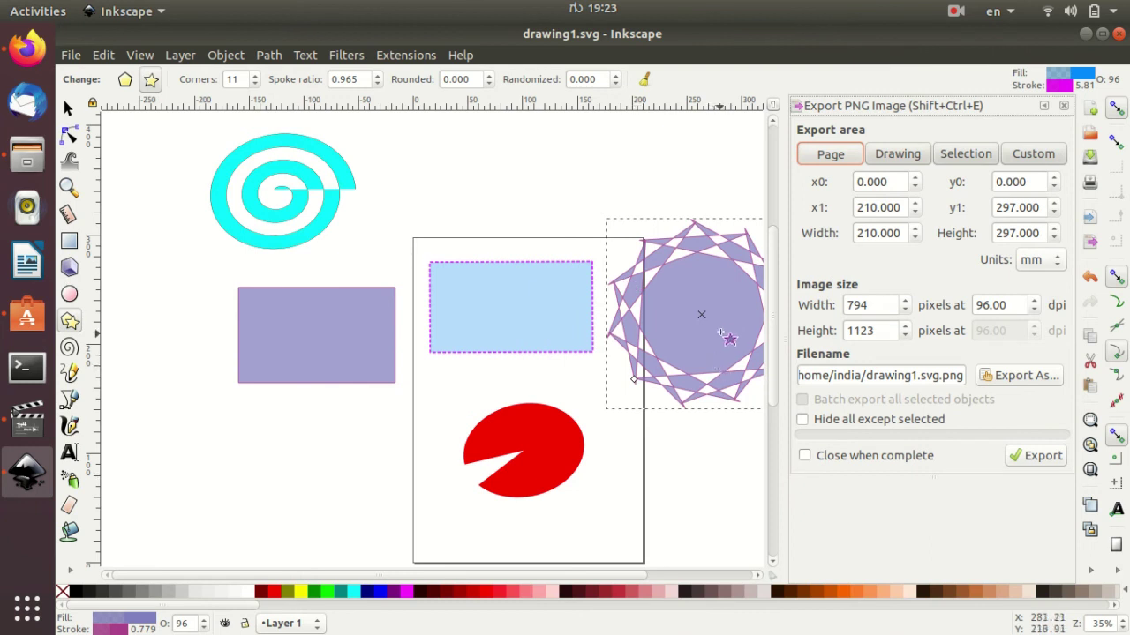
# - Draw a small shape at the star's centre, then reset the export area to the page (794 × 1123 px)
pyautogui.moveTo(706, 316); pyautogui.dragTo(708, 329)
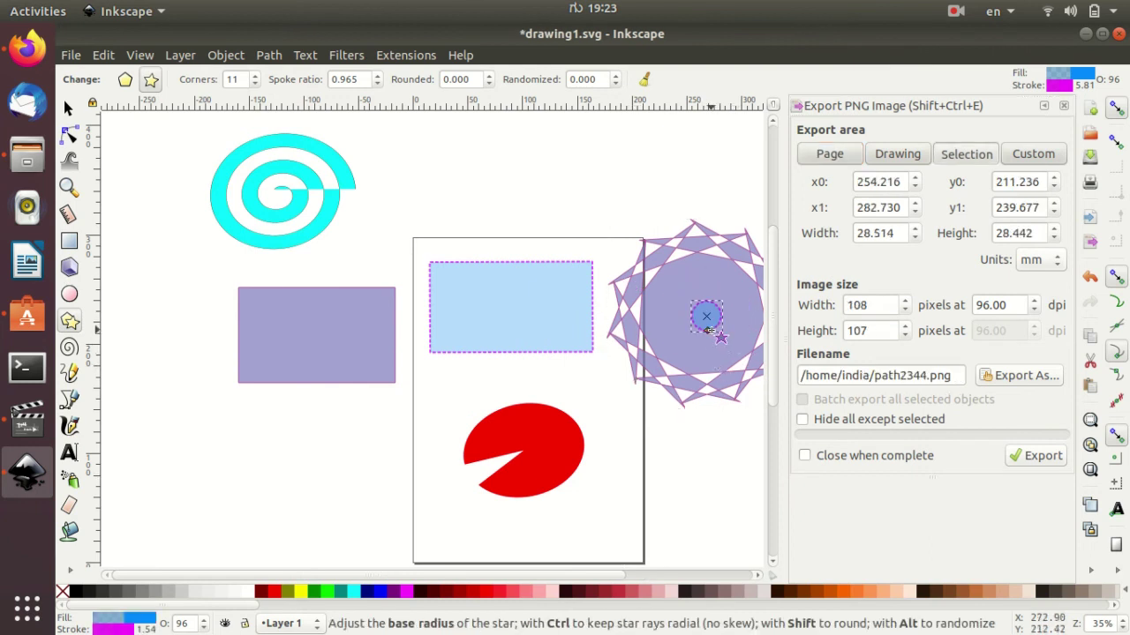
pyautogui.press('Escape')
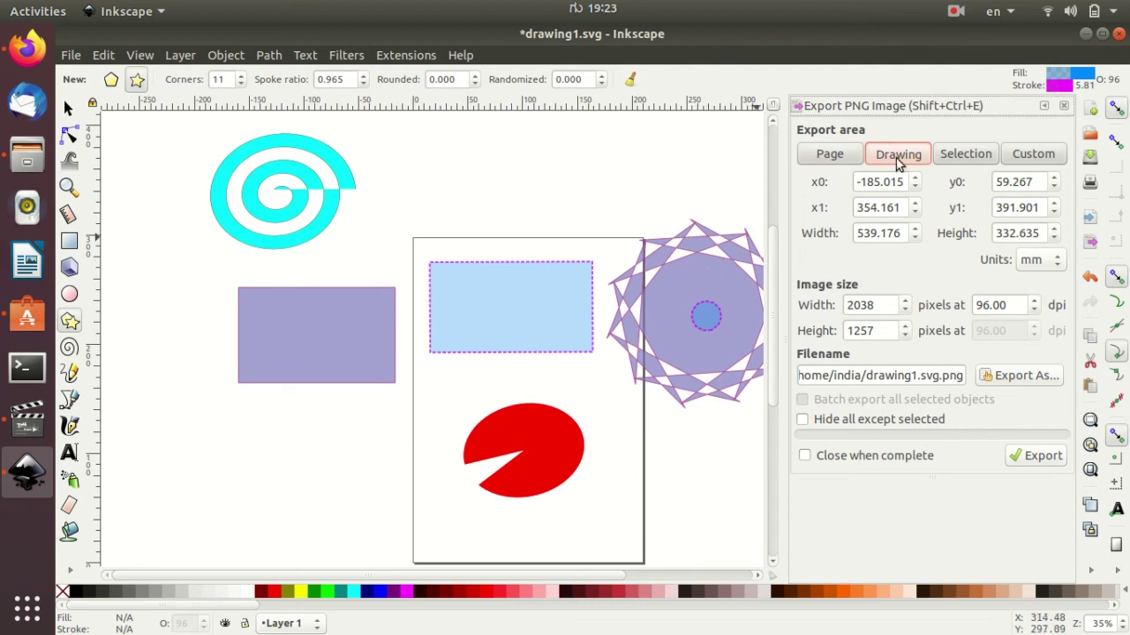
pyautogui.click(534, 307)
pyautogui.click(654, 323)
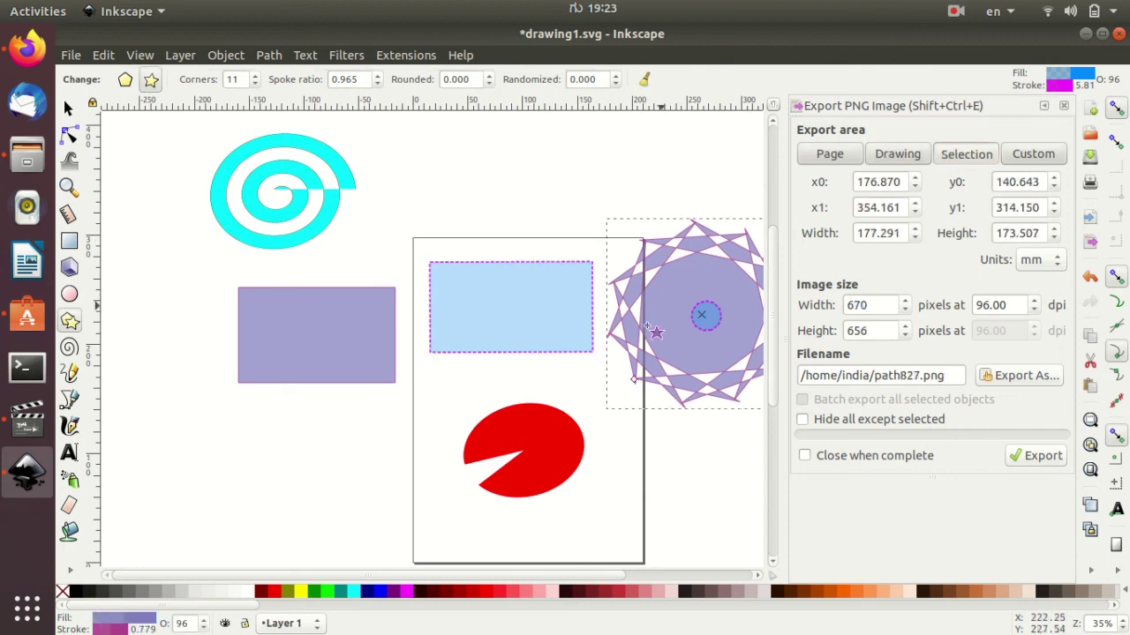
pyautogui.click(536, 452)
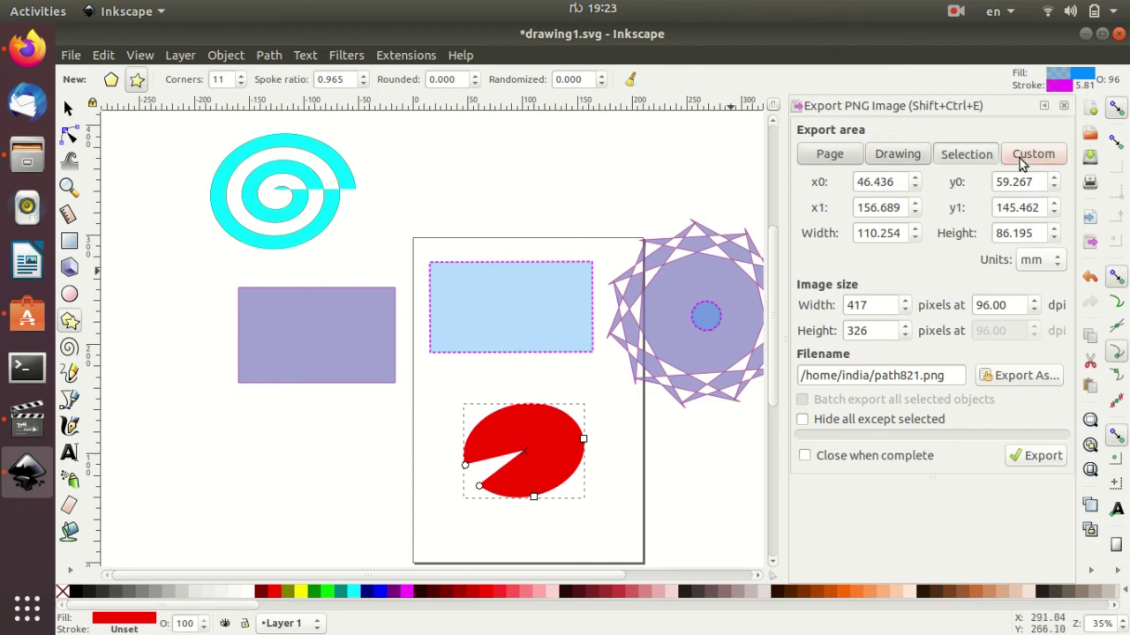
pyautogui.click(830, 158)
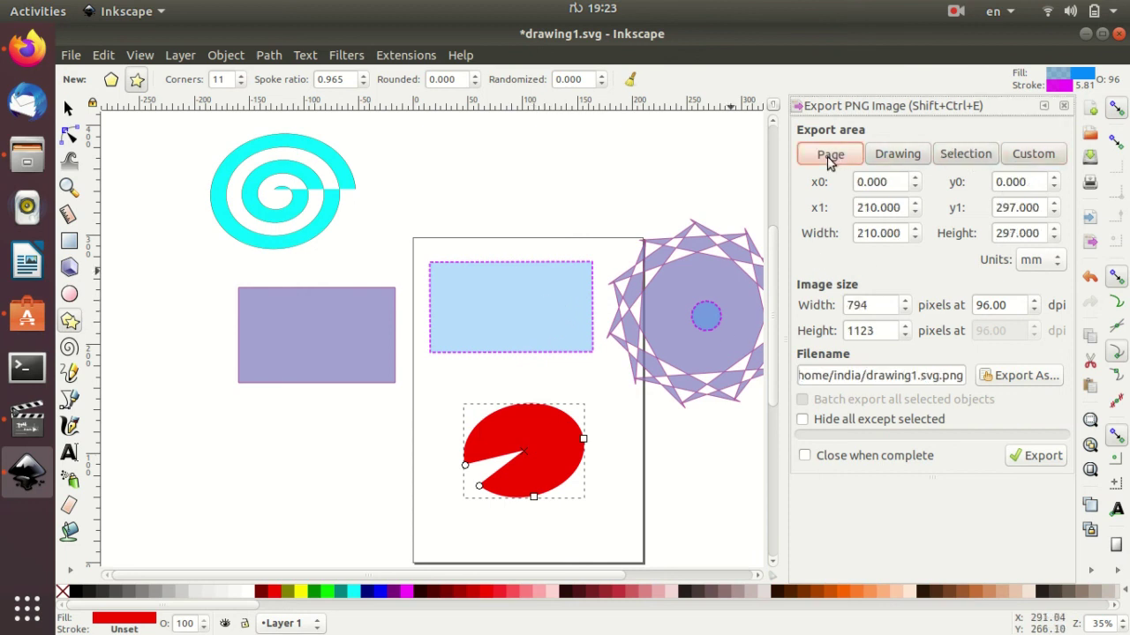
# - Name the PNG export file 'Drawoing' in the home folder and confirm it
pyautogui.click(1016, 381)
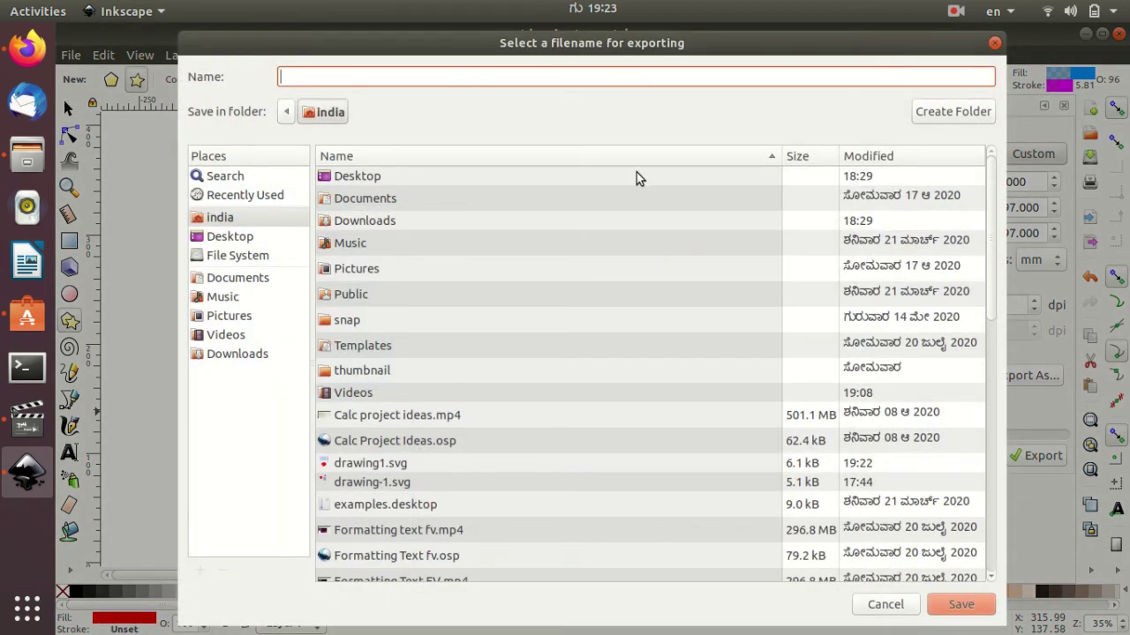
pyautogui.click(972, 609)
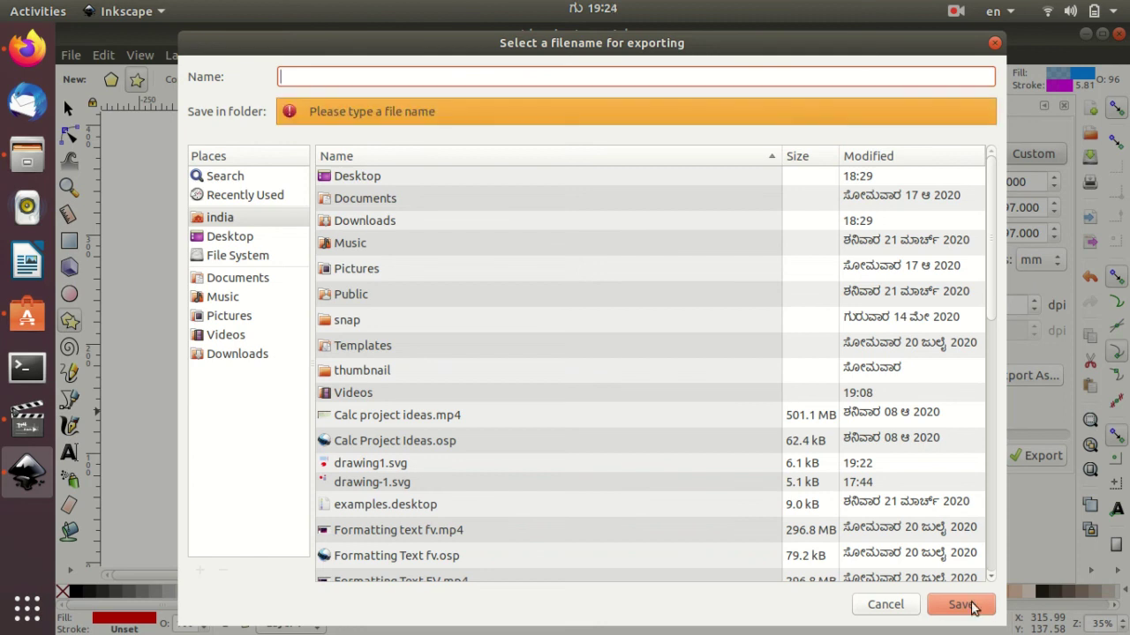
pyautogui.write('Dra')
pyautogui.write('woing')
pyautogui.click(970, 607)
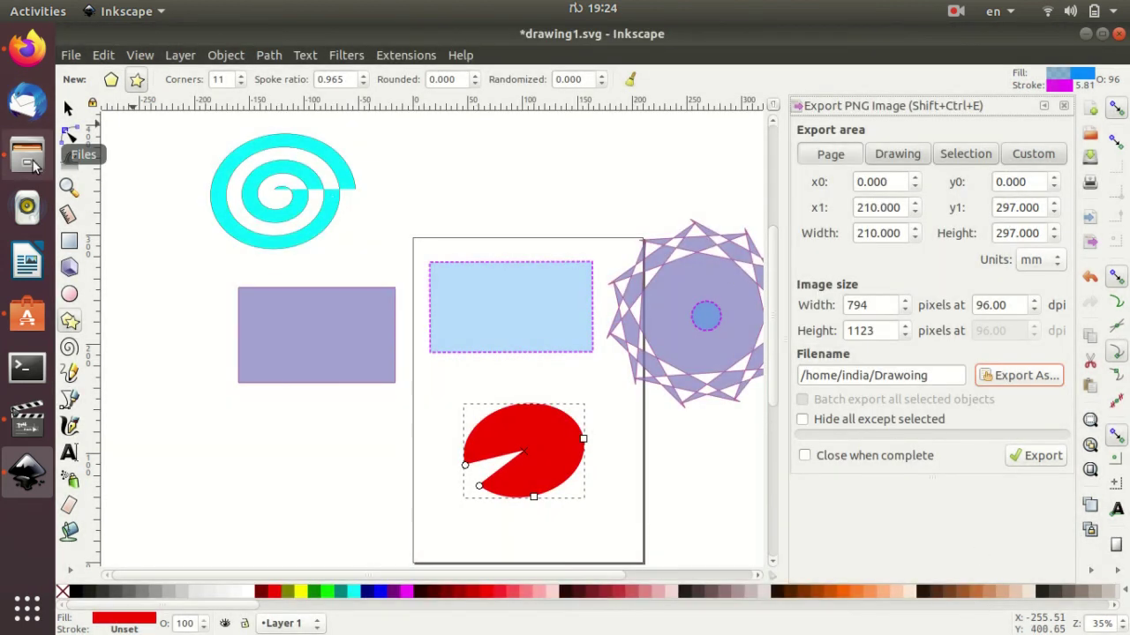
# - Browse the Home folder in the file manager, then close it
pyautogui.click(26, 159)
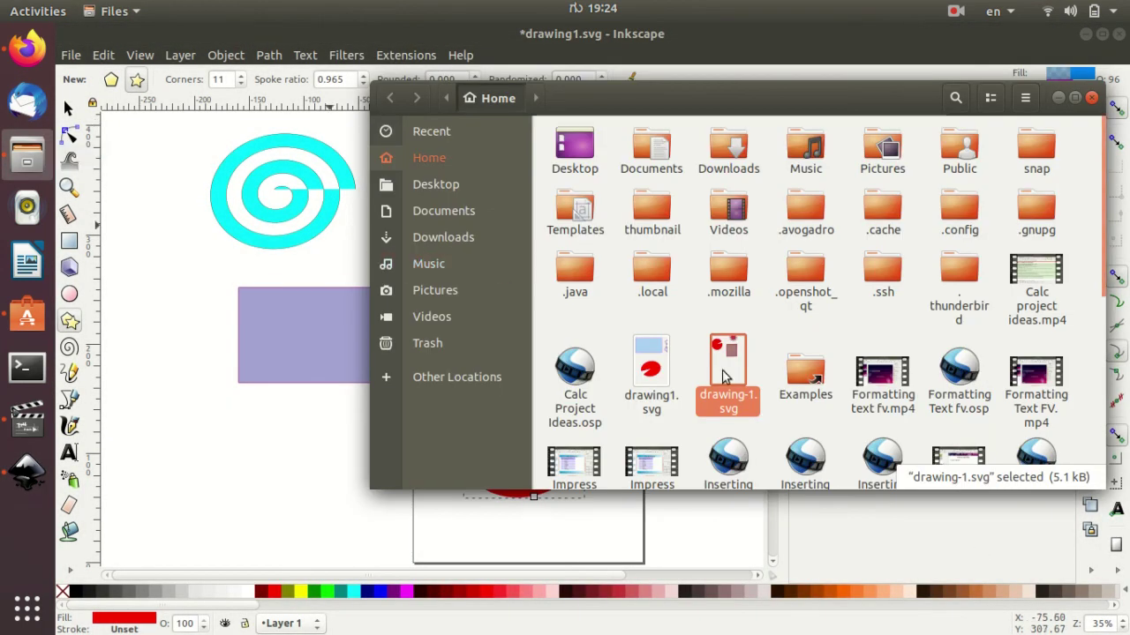
pyautogui.scroll(-3, 722, 371)
pyautogui.scroll(-1, 721, 361)
pyautogui.scroll(2, 722, 353)
pyautogui.scroll(1, 721, 347)
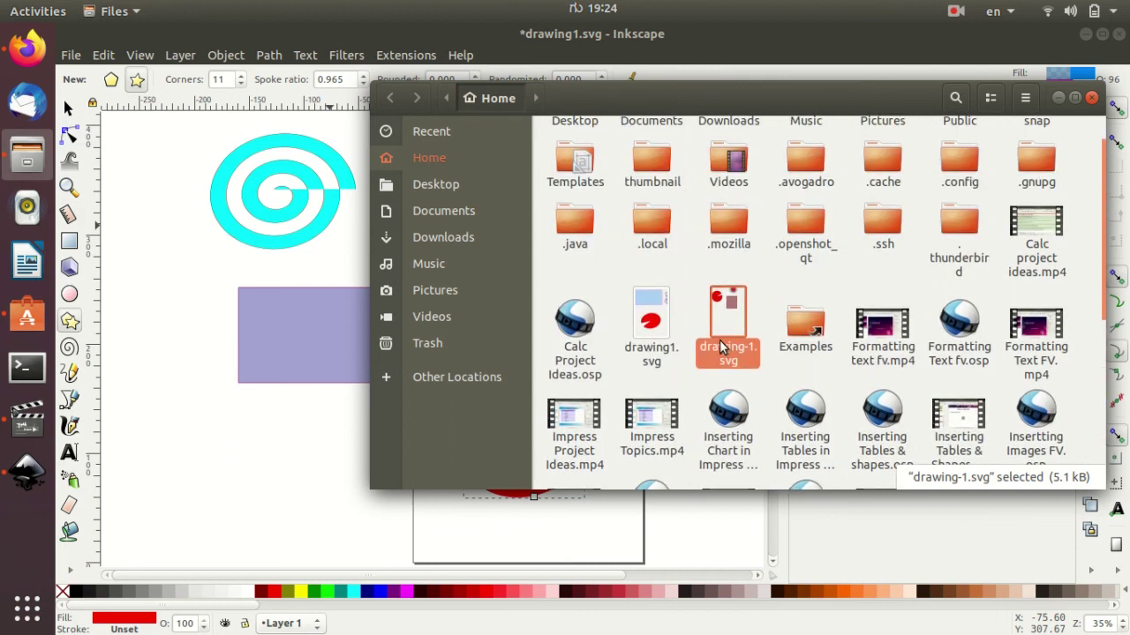
pyautogui.click(1095, 99)
# - Reopen and cancel the export file name chooser, then bring the file manager back
pyautogui.click(1046, 378)
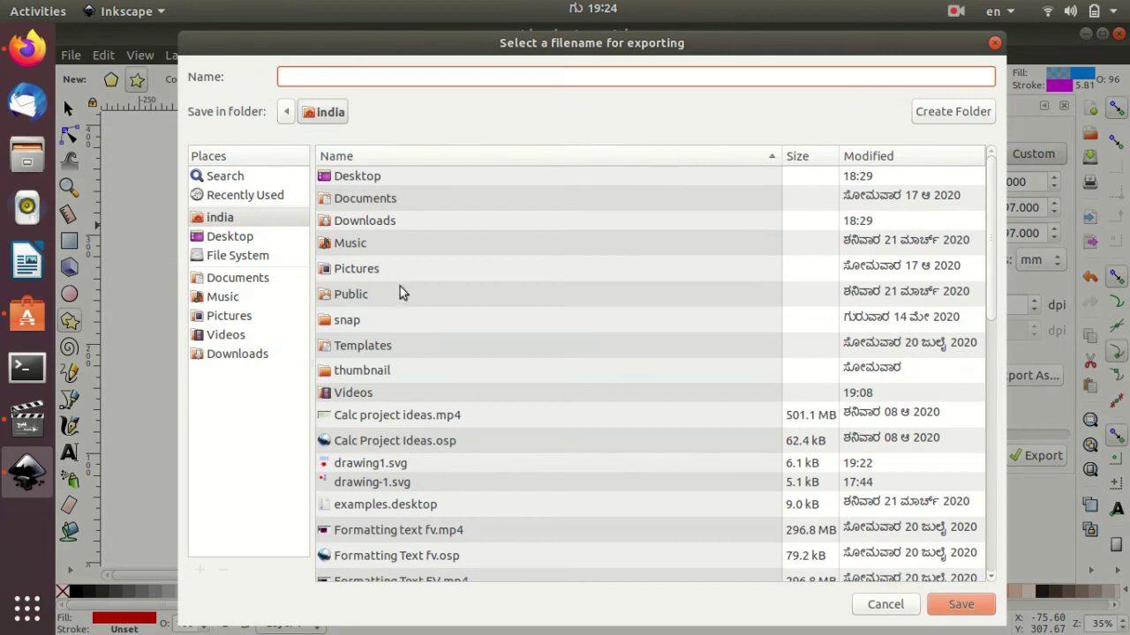
pyautogui.click(883, 605)
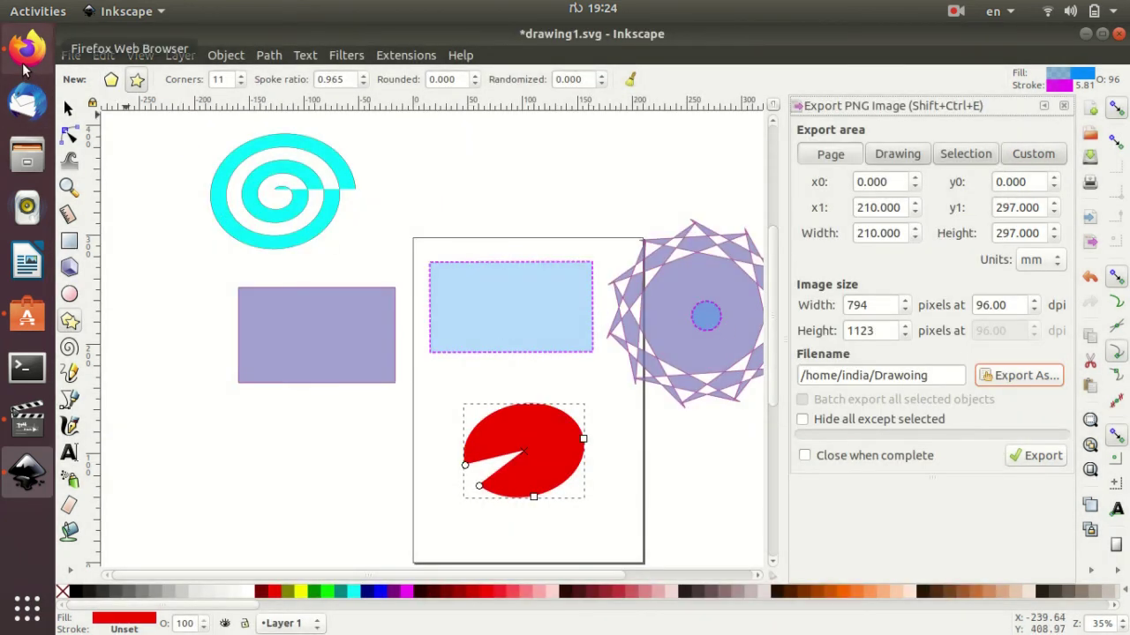
pyautogui.click(27, 156)
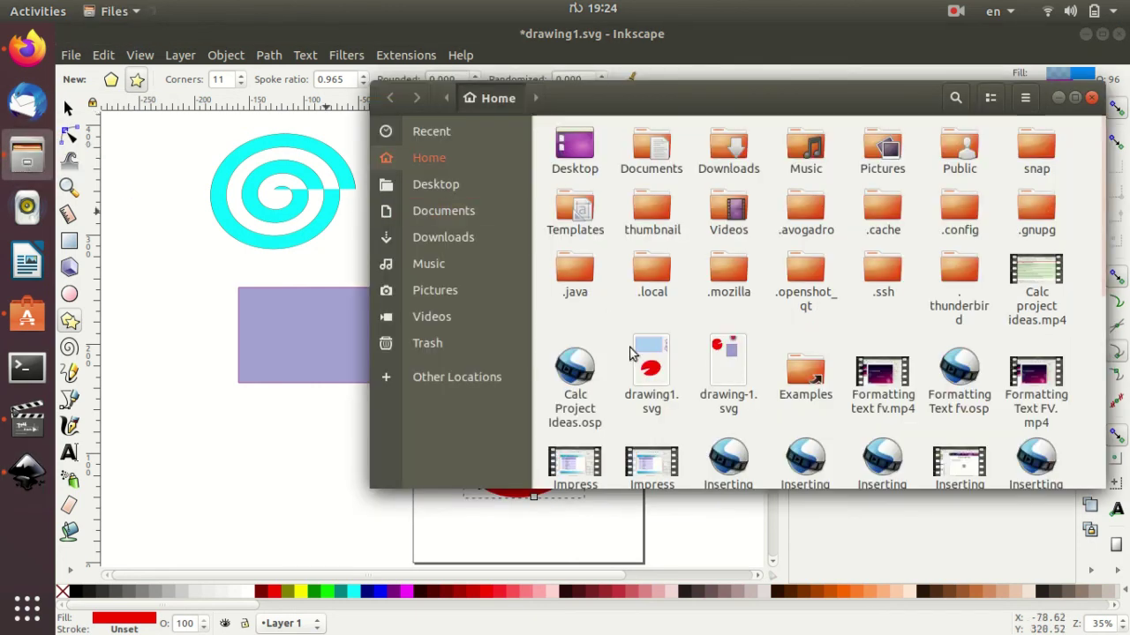
# - Preview drawing-1.svg in Image Viewer, close it, and minimize the file manager
pyautogui.doubleClick(722, 362)
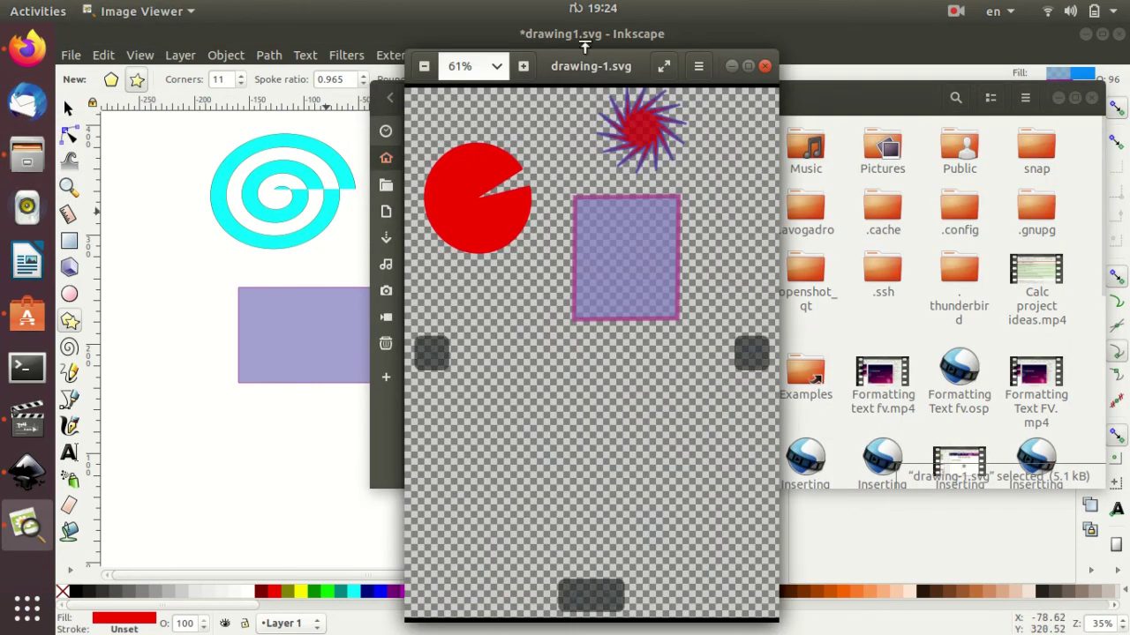
pyautogui.click(765, 67)
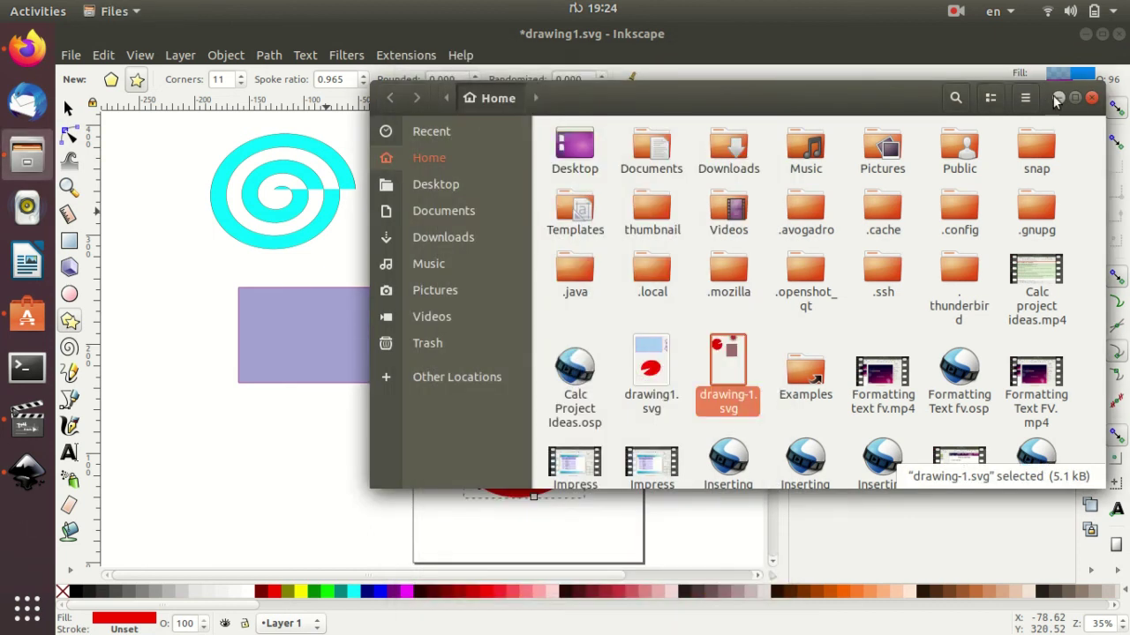
pyautogui.click(1058, 98)
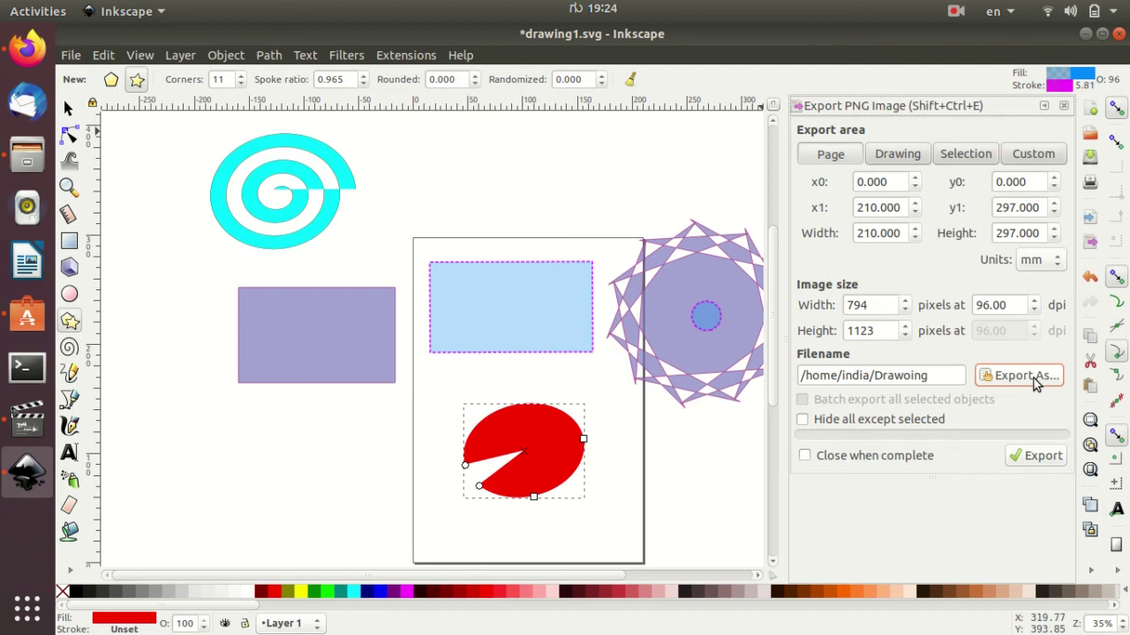
# - Close the PNG export panel, move the large star right and up, and deselect it
pyautogui.click(1063, 106)
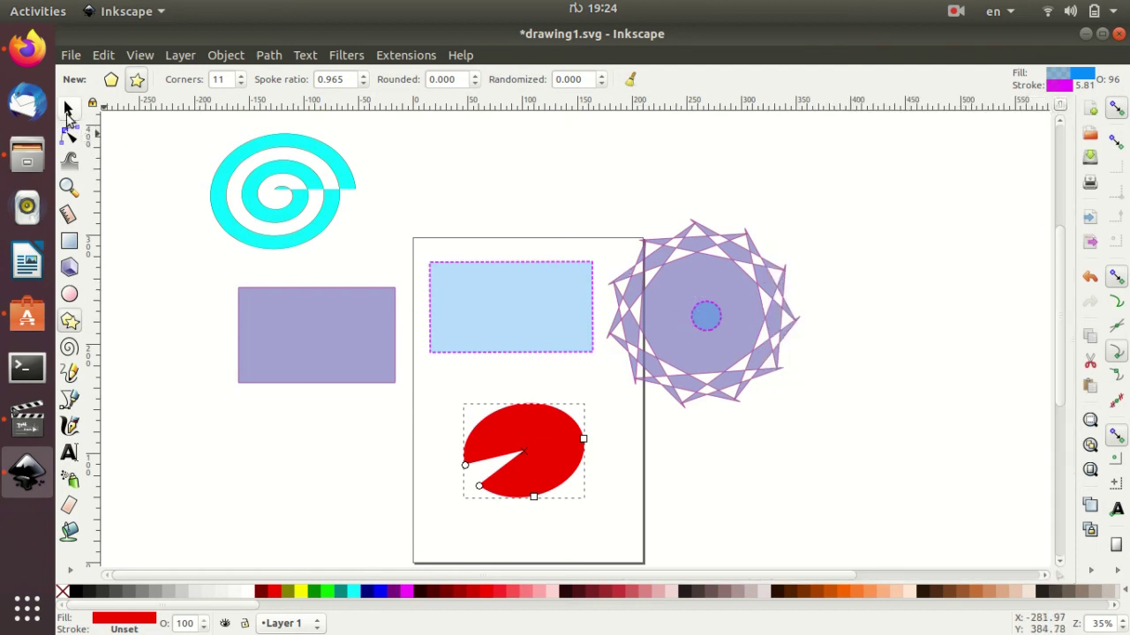
pyautogui.click(69, 108)
pyautogui.moveTo(696, 298); pyautogui.dragTo(782, 285)
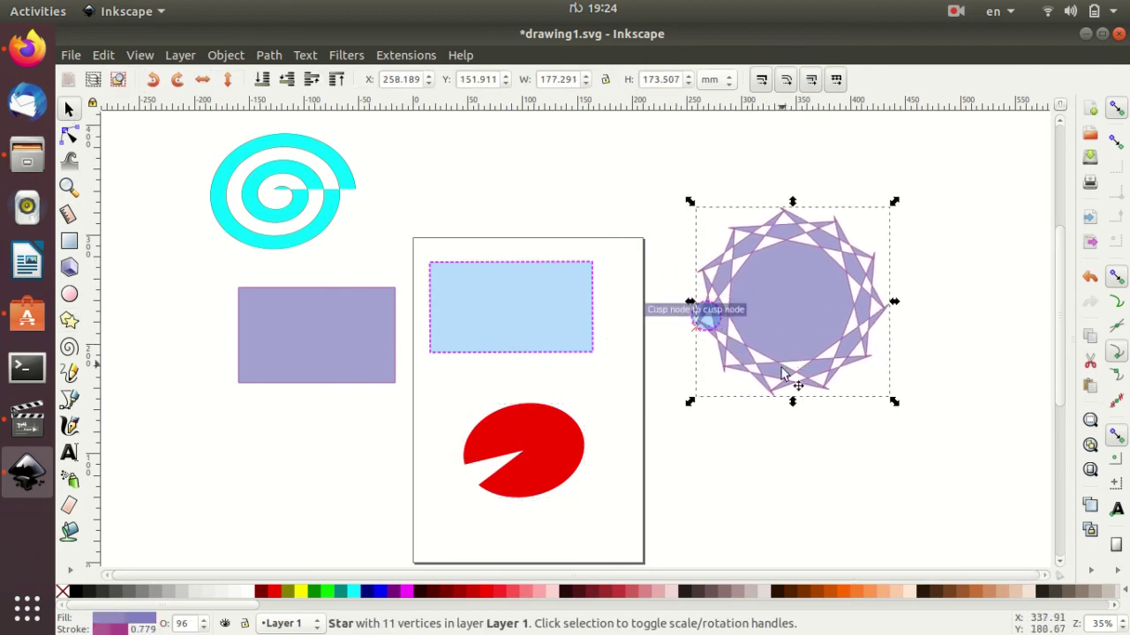
pyautogui.click(770, 451)
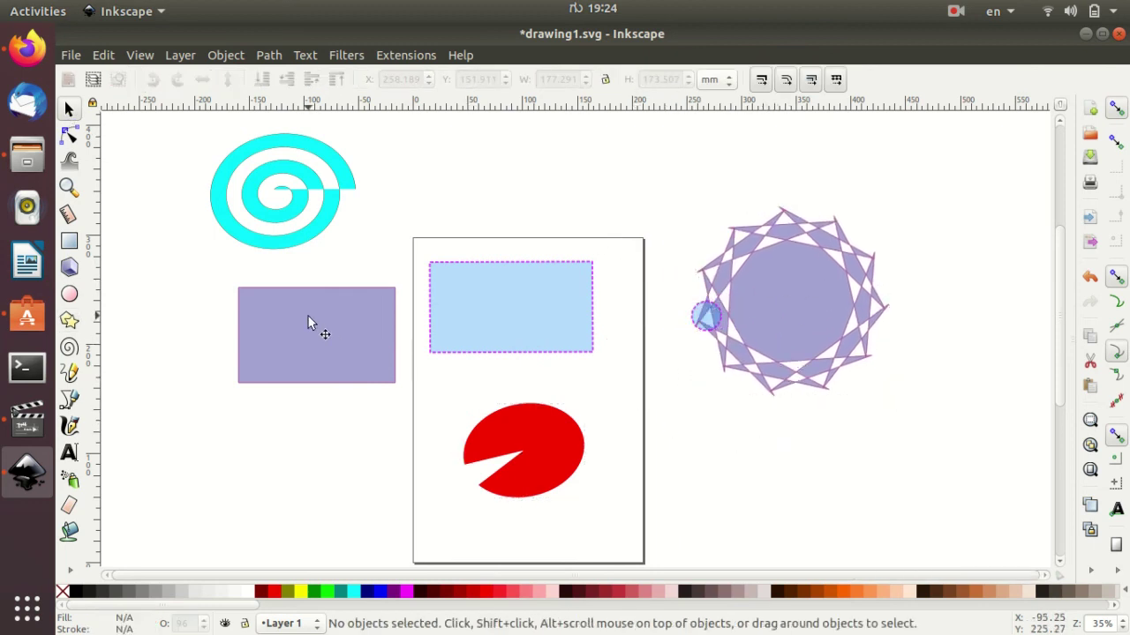